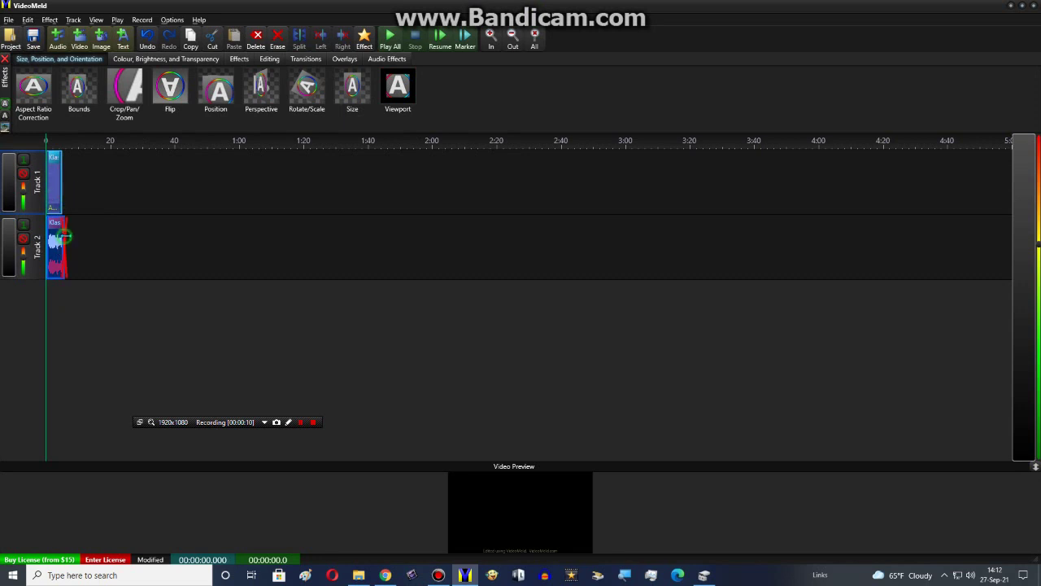
Extend the video clip on Track 1 to match the end of the audio clip on Track 2
{"action": "left_click", "coordinate": [62, 196]}
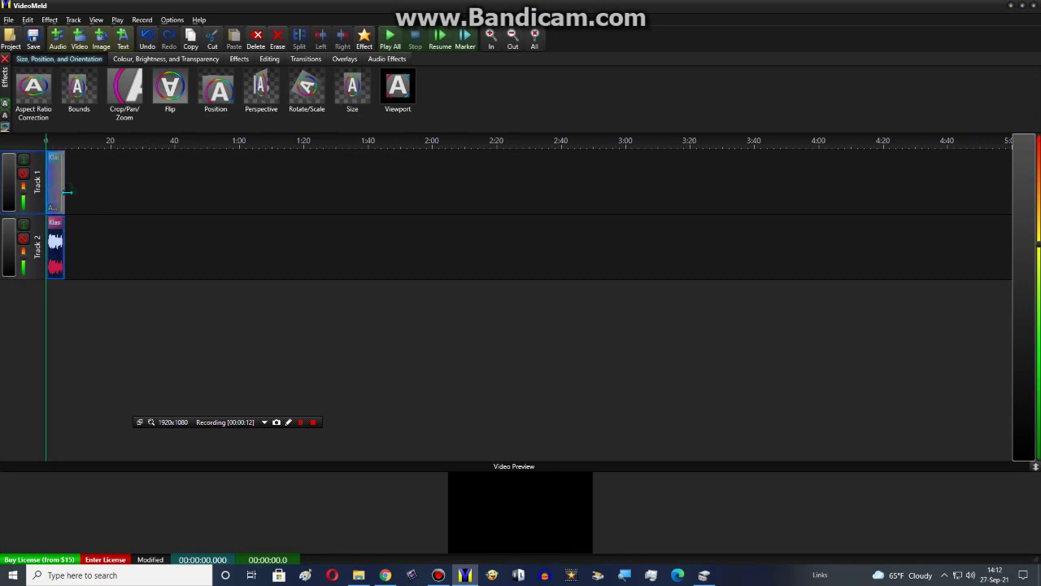
{"action": "left_click_drag", "start_coordinate": [62, 201], "coordinate": [66, 199]}
{"action": "key", "text": "space"}
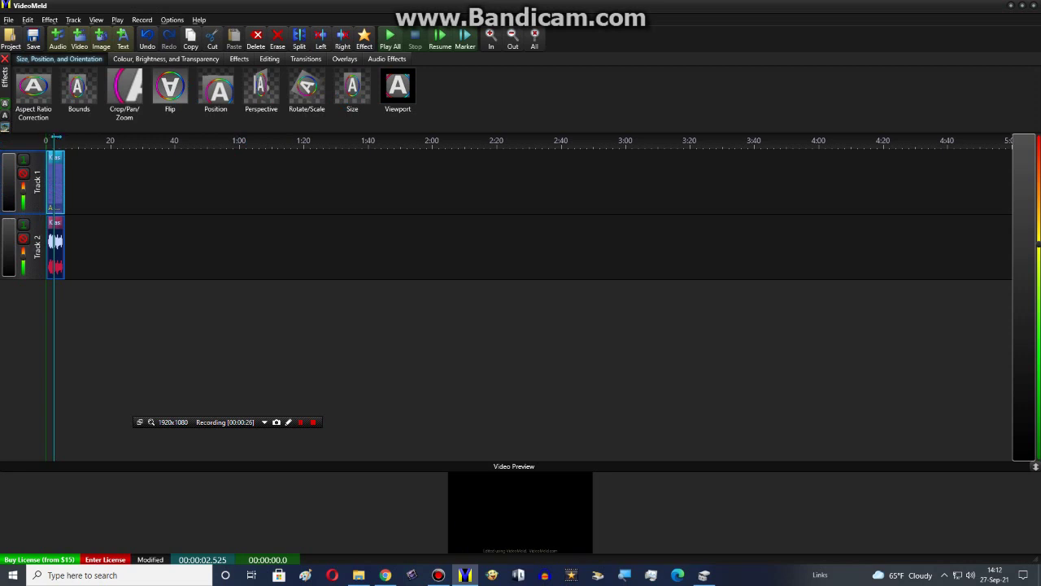
Move the marker to 00:00:01.347 and add the Rotate/Scale effect to the Track 1 video clip
{"action": "left_click", "coordinate": [52, 139]}
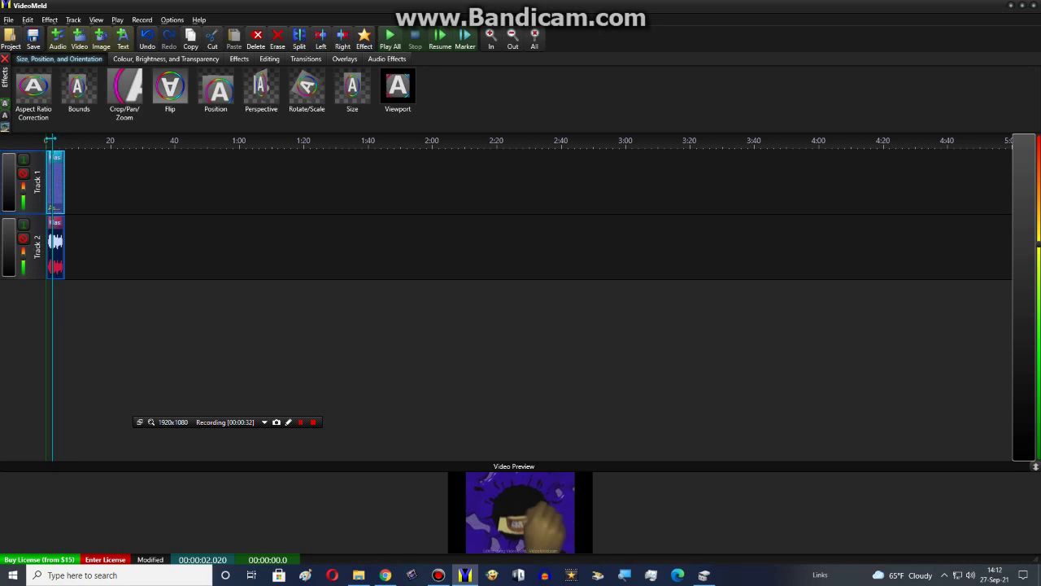
{"action": "left_click", "coordinate": [50, 139]}
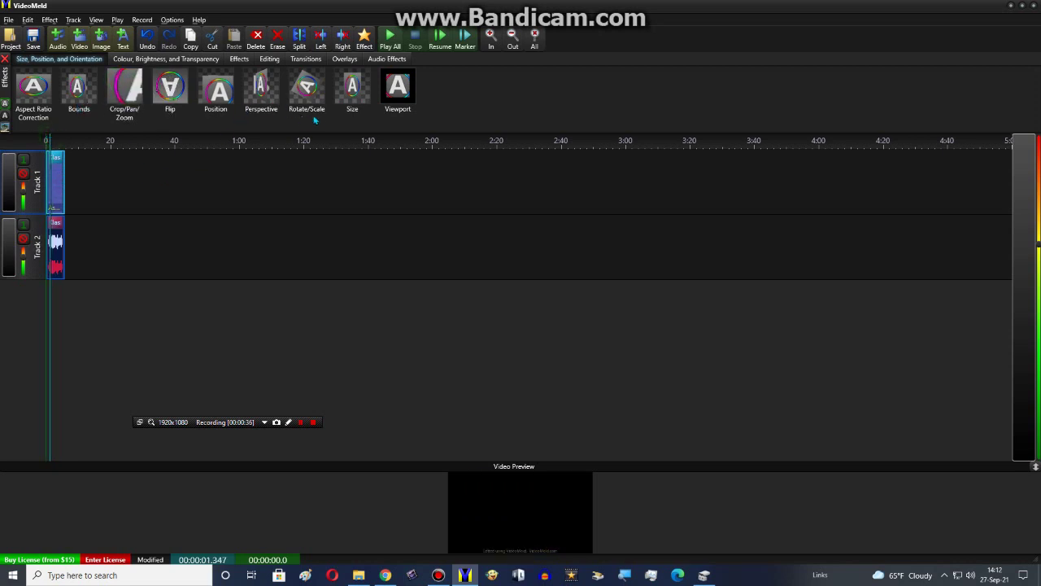
{"action": "left_click_drag", "start_coordinate": [309, 102], "coordinate": [62, 198]}
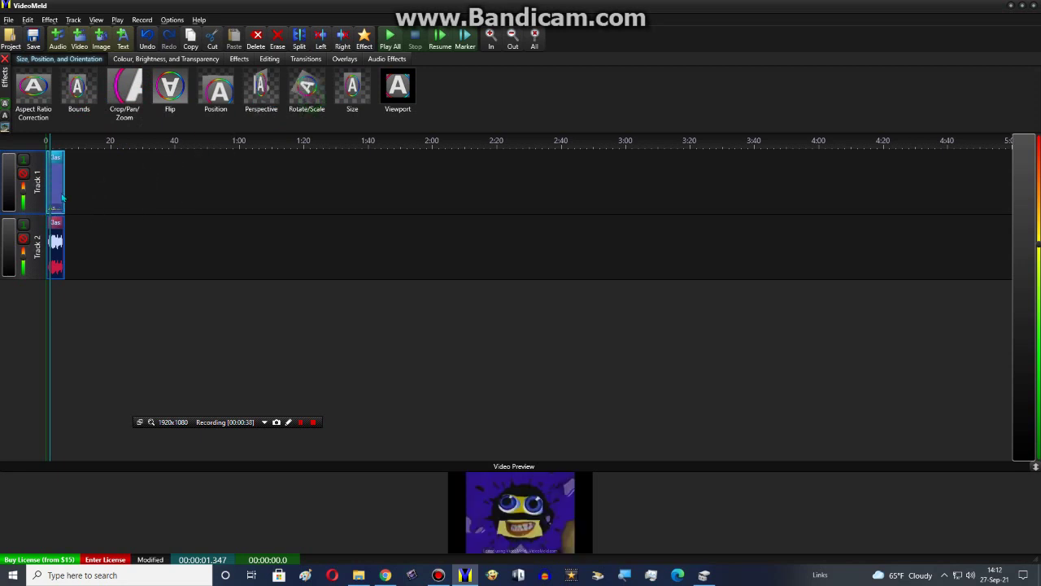
Set a constant rotation of 180 in the Track 1 clip's Rotate/Scale effect and apply it
{"action": "right_click", "coordinate": [59, 191]}
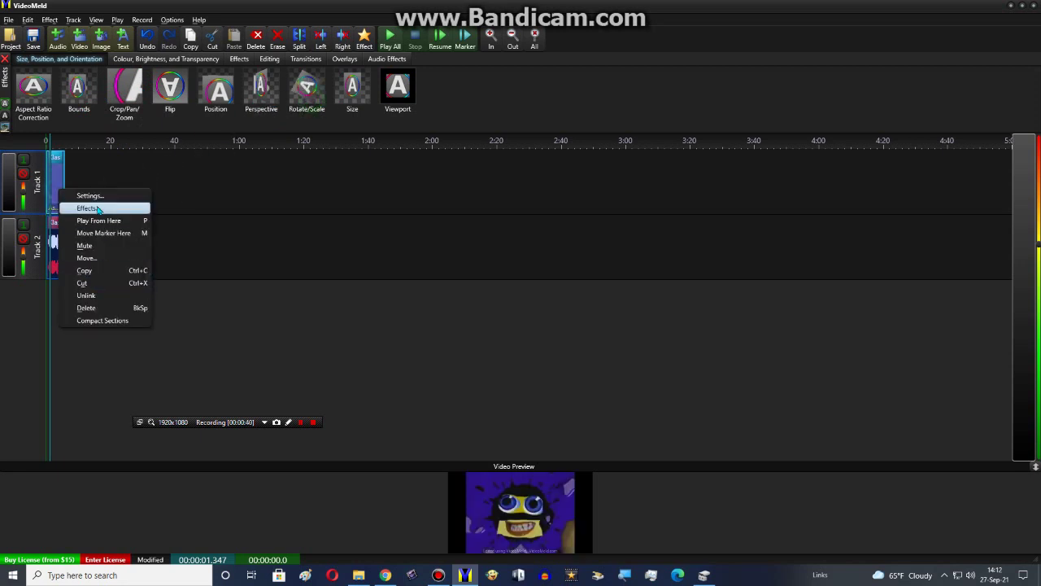
{"action": "left_click", "coordinate": [90, 209]}
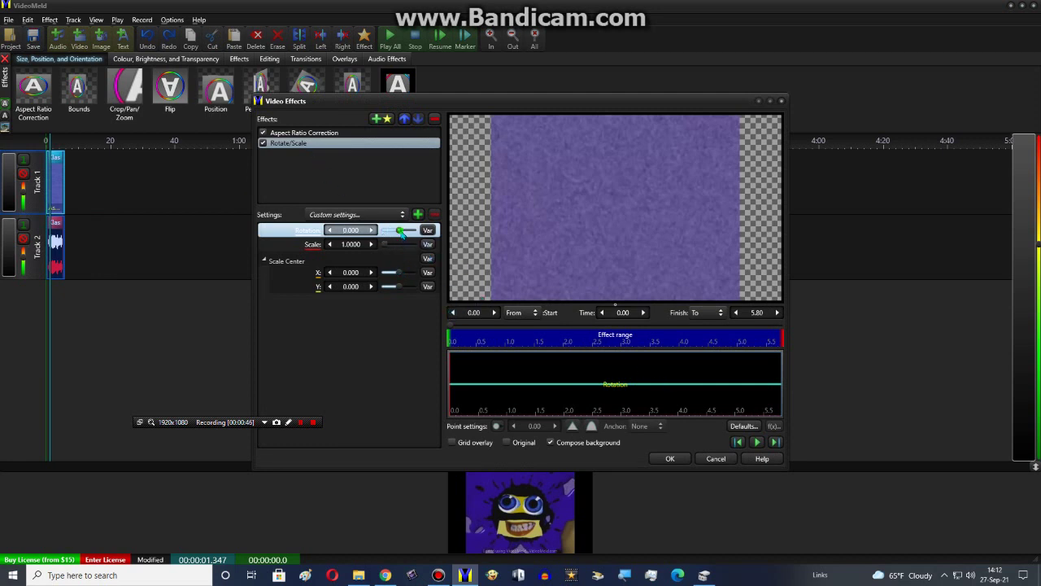
{"action": "left_click_drag", "start_coordinate": [400, 232], "coordinate": [397, 231]}
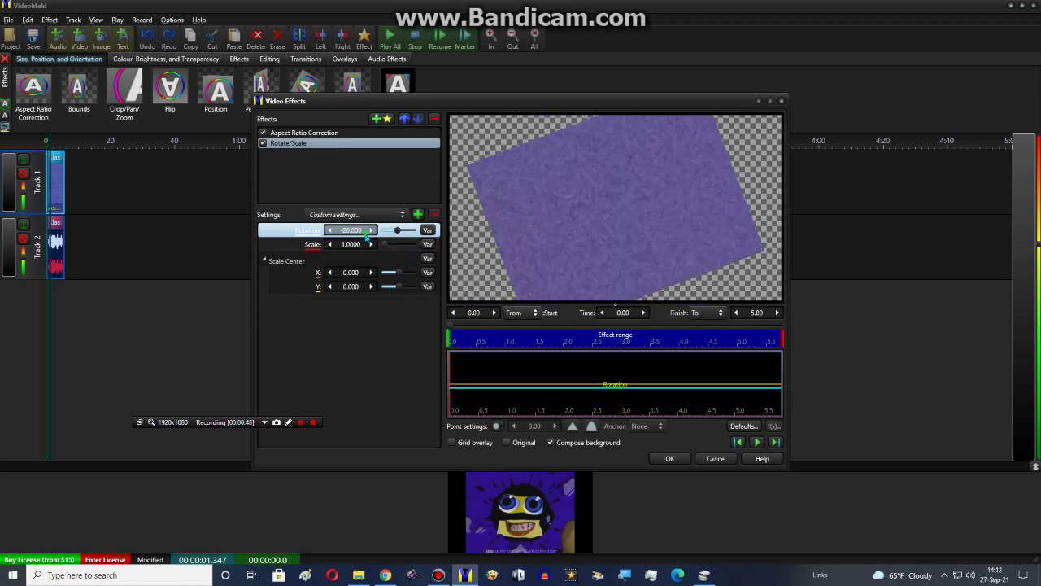
{"action": "type", "text": "0"}
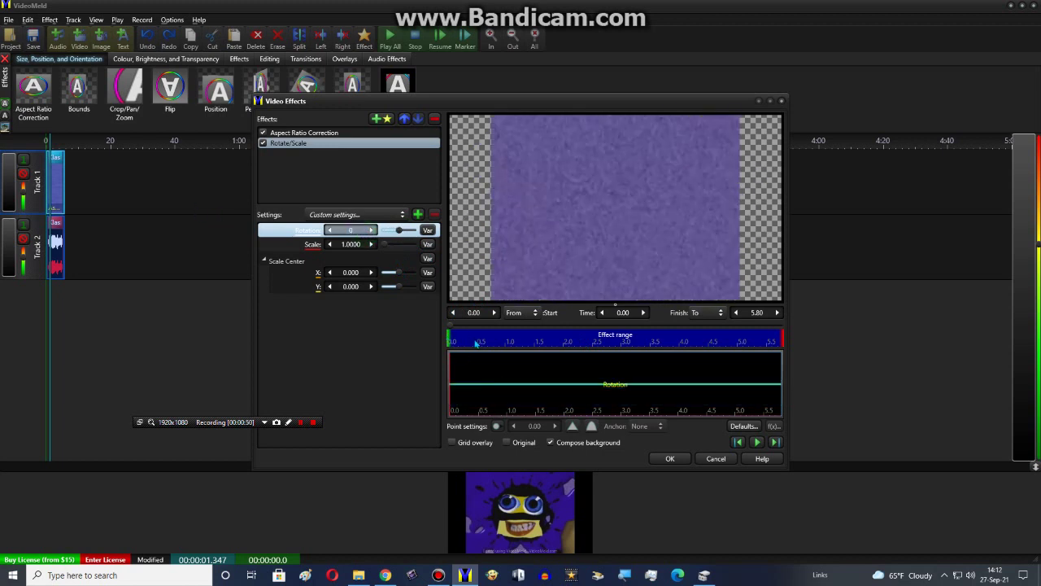
{"action": "key", "text": "Return"}
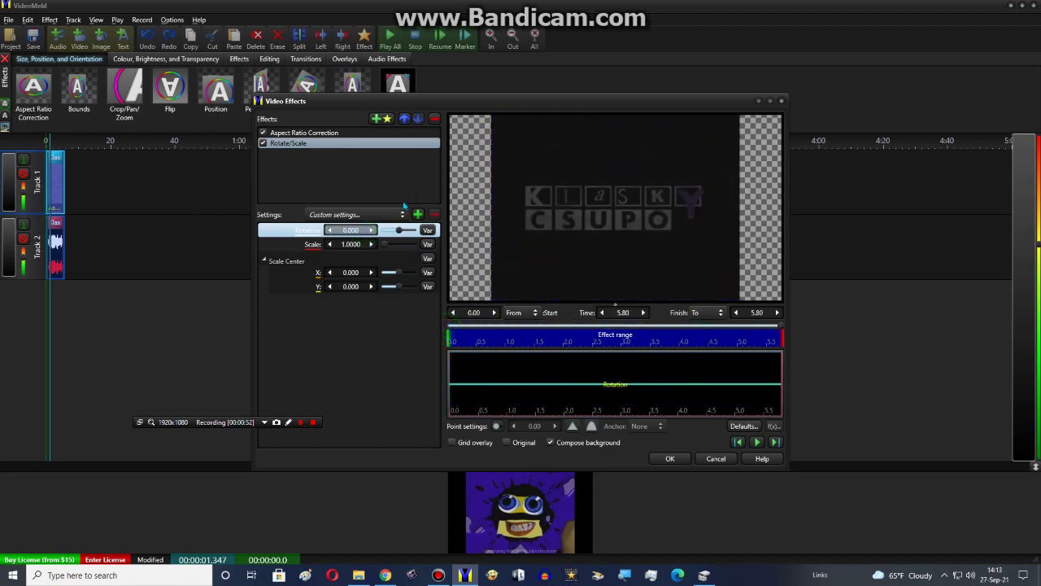
{"action": "left_click_drag", "start_coordinate": [398, 231], "coordinate": [415, 224]}
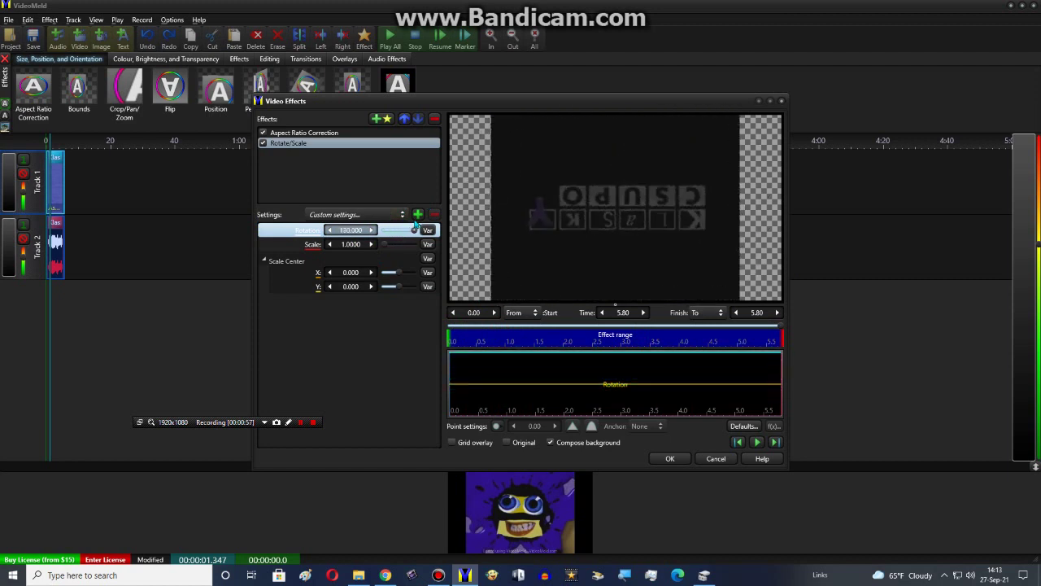
{"action": "left_click", "coordinate": [665, 459]}
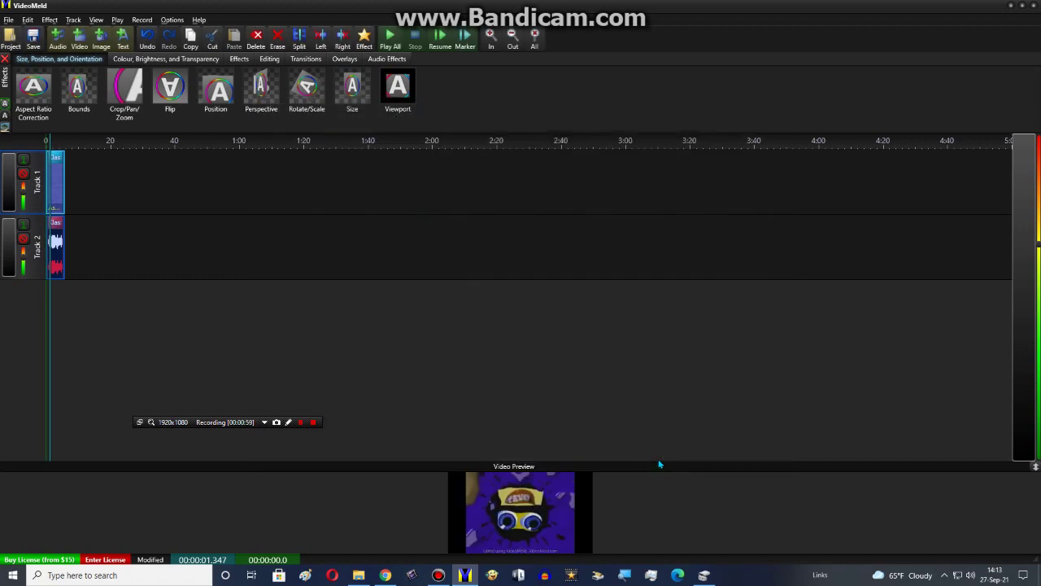
Animate the Track 1 clip's rotation from 0 at the start to 180 at 5.80 seconds, and preview the project
{"action": "right_click", "coordinate": [49, 178]}
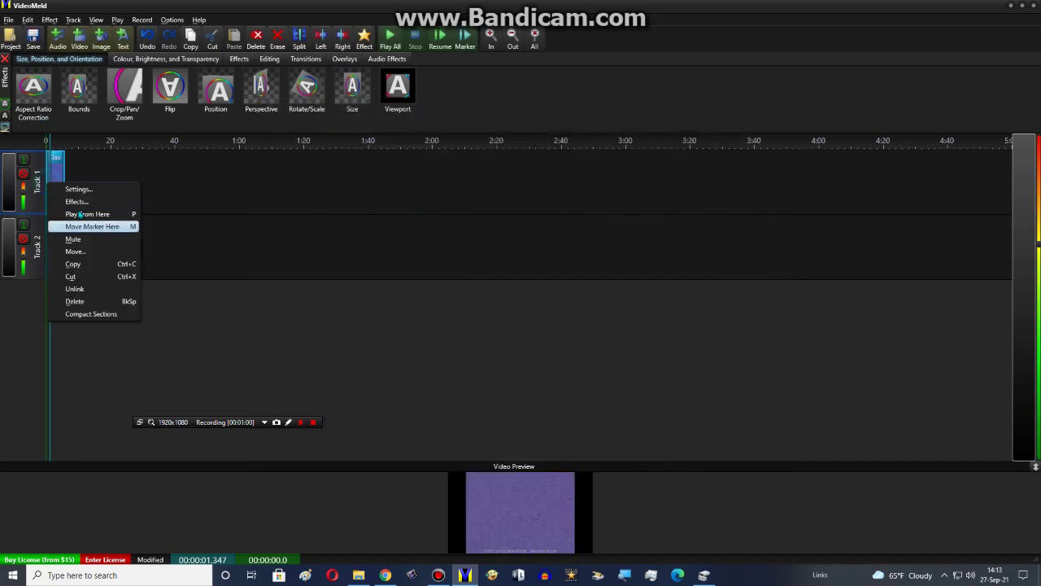
{"action": "left_click", "coordinate": [75, 201]}
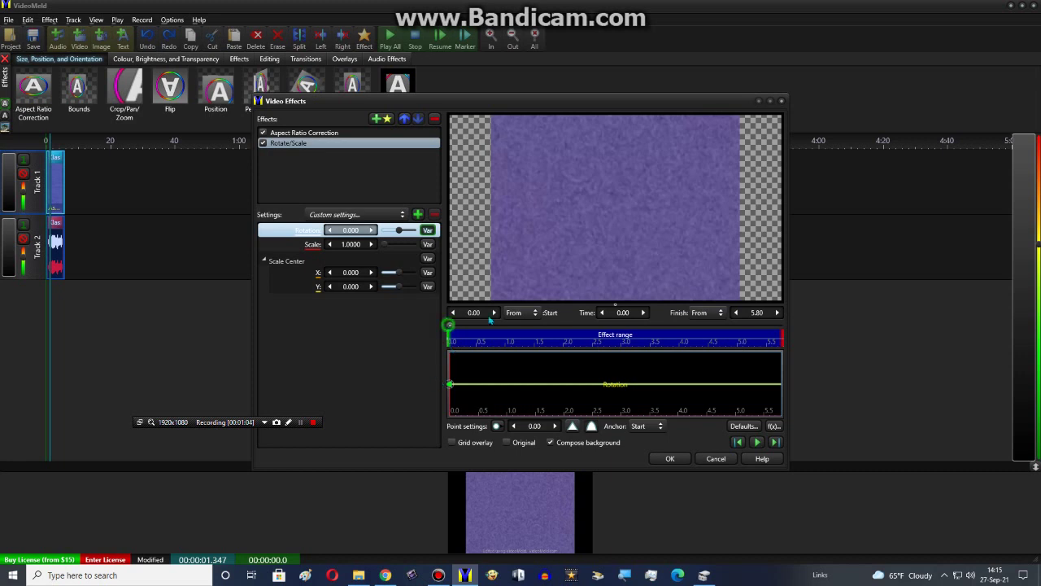
{"action": "left_click_drag", "start_coordinate": [452, 325], "coordinate": [845, 313]}
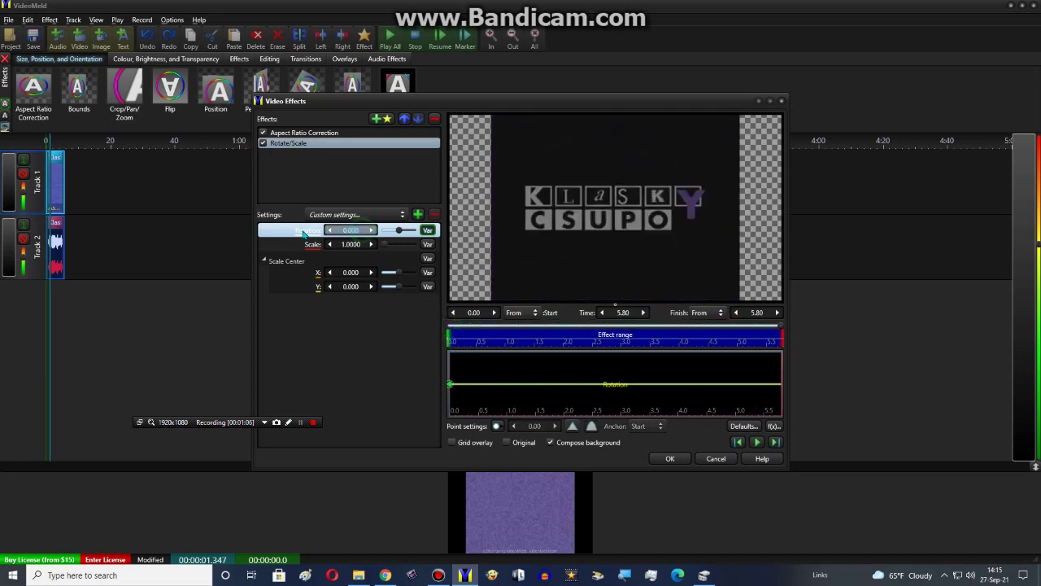
{"action": "left_click_drag", "start_coordinate": [303, 232], "coordinate": [488, 277]}
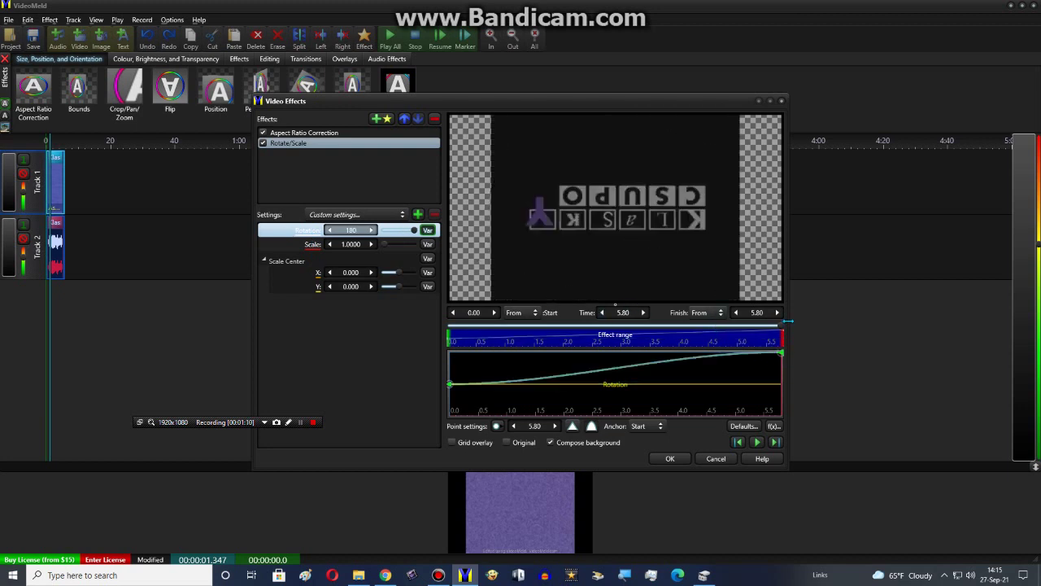
{"action": "left_click_drag", "start_coordinate": [780, 326], "coordinate": [422, 343]}
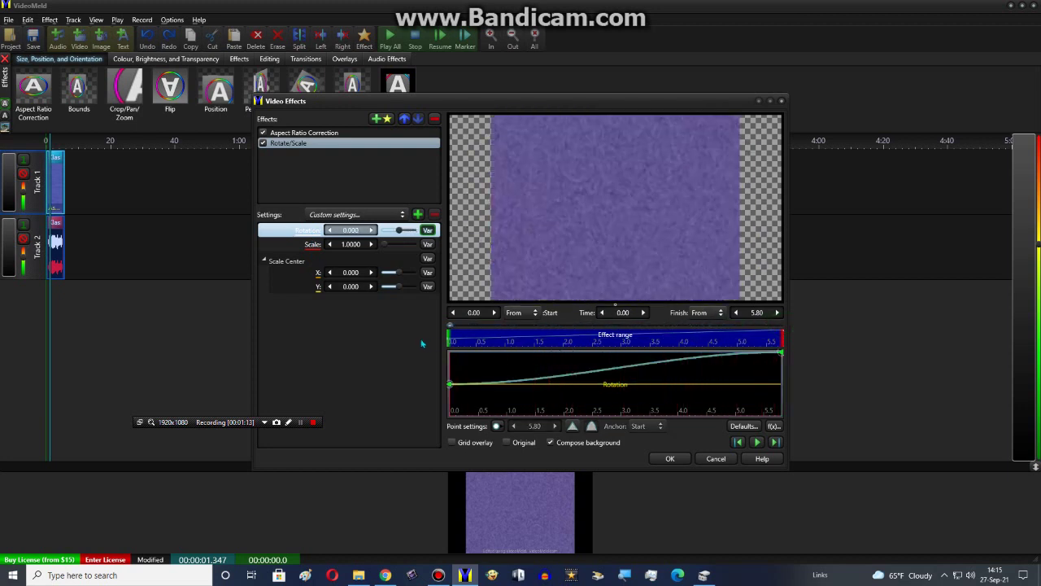
{"action": "left_click", "coordinate": [669, 459]}
{"action": "left_click", "coordinate": [398, 31]}
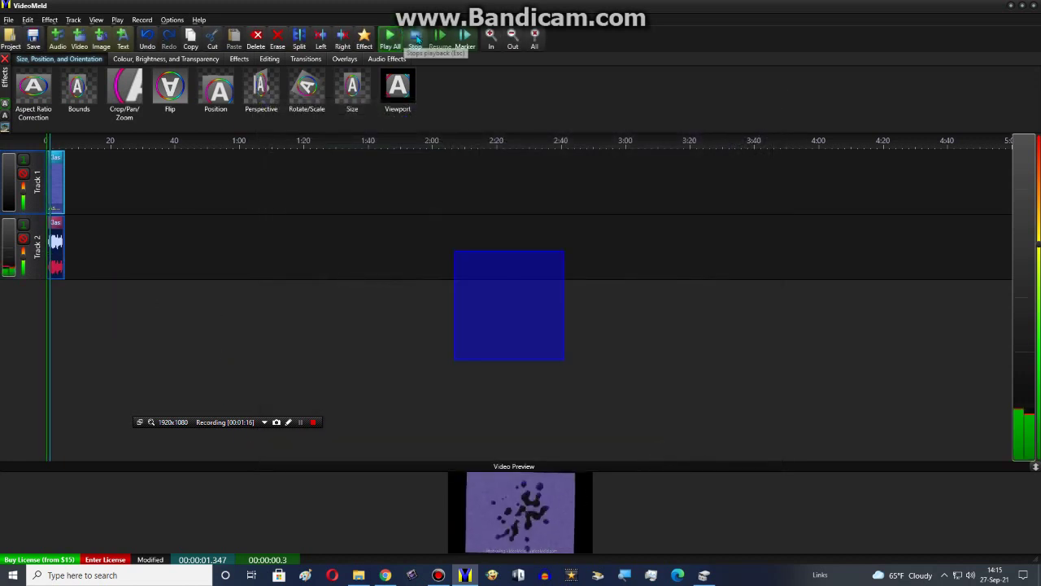
{"action": "left_click", "coordinate": [415, 37]}
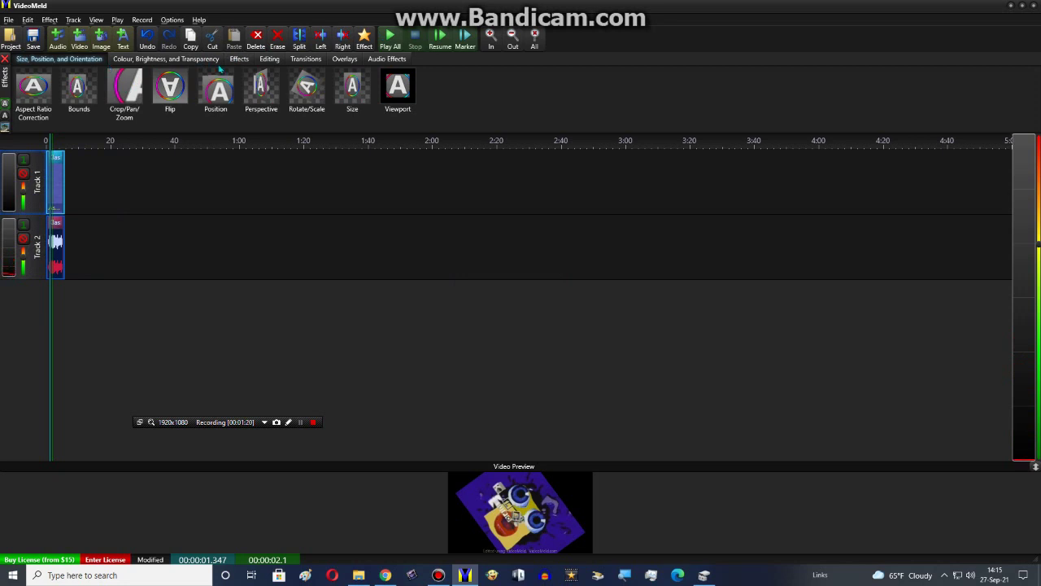
Add the Scanline Shift effect to the Track 1 clip using the Center Effect 1 settings, with amplitude 0.130 and frequency 0.920
{"action": "left_click", "coordinate": [179, 59]}
{"action": "left_click", "coordinate": [238, 58]}
{"action": "left_click_drag", "start_coordinate": [336, 129], "coordinate": [543, 137]}
{"action": "mouse_move", "coordinate": [747, 86]}
{"action": "left_mouse_down"}
{"action": "mouse_move", "coordinate": [431, 208]}
{"action": "mouse_move", "coordinate": [58, 195]}
{"action": "left_mouse_up"}
{"action": "right_click", "coordinate": [58, 195]}
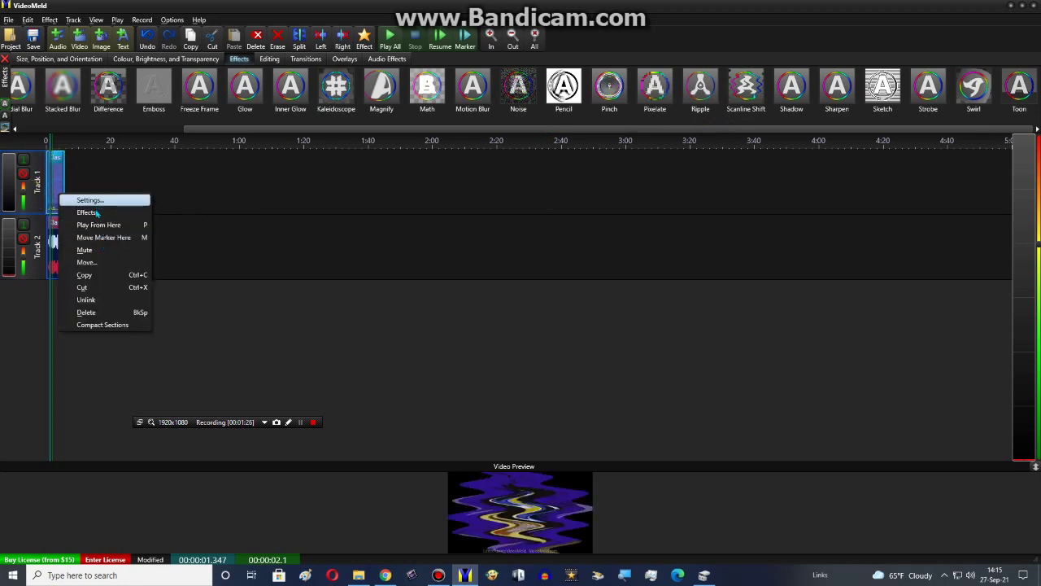
{"action": "left_click", "coordinate": [72, 200]}
{"action": "scroll", "coordinate": [357, 214], "scroll_direction": "down", "scroll_amount": 1}
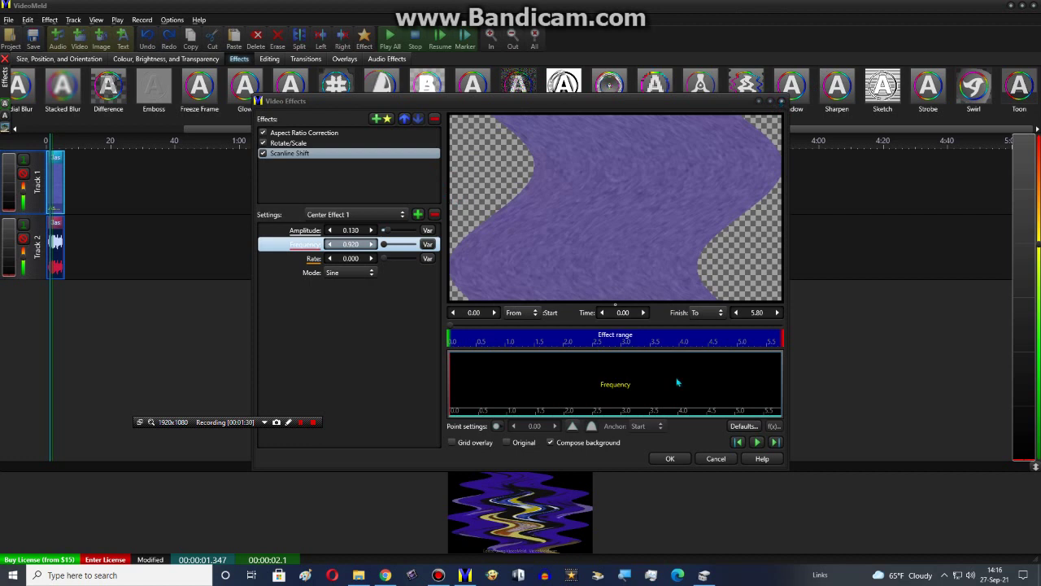
{"action": "left_click", "coordinate": [671, 458]}
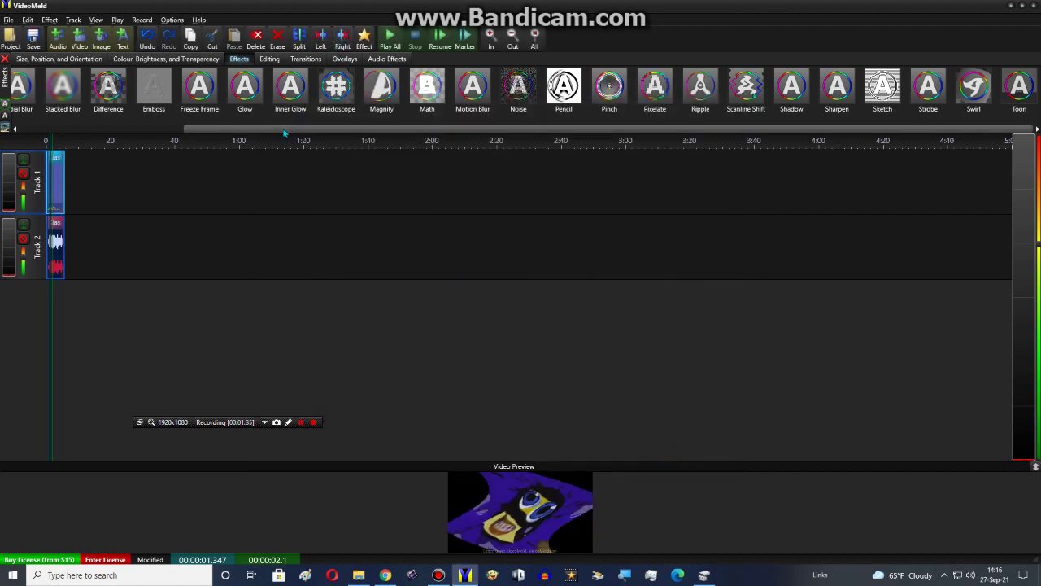
Add two Flip effects to the Track 1 video clip
{"action": "scroll", "coordinate": [349, 96], "scroll_direction": "up", "scroll_amount": 5}
{"action": "left_click", "coordinate": [46, 59]}
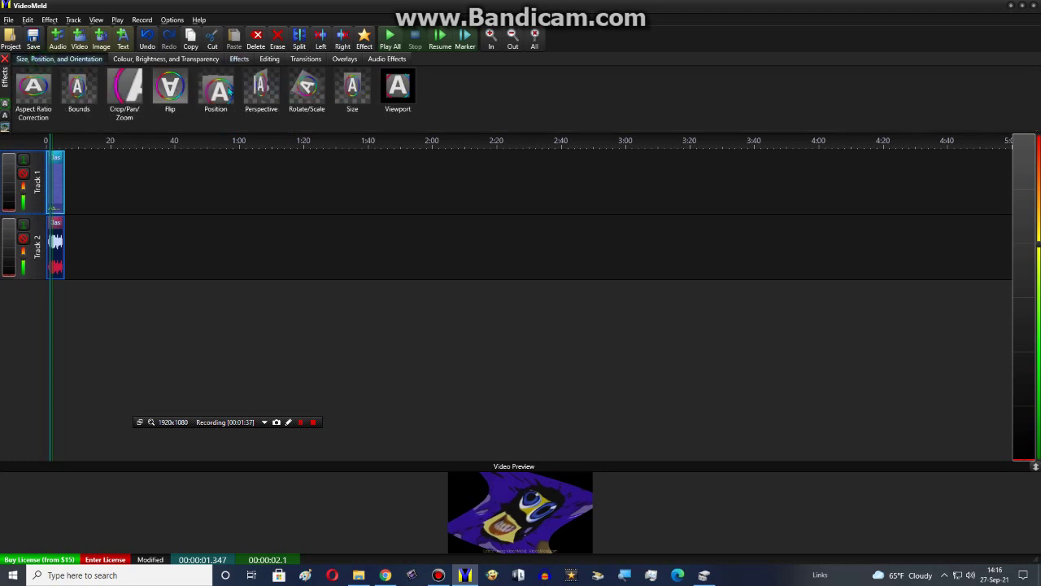
{"action": "left_click_drag", "start_coordinate": [169, 89], "coordinate": [52, 181]}
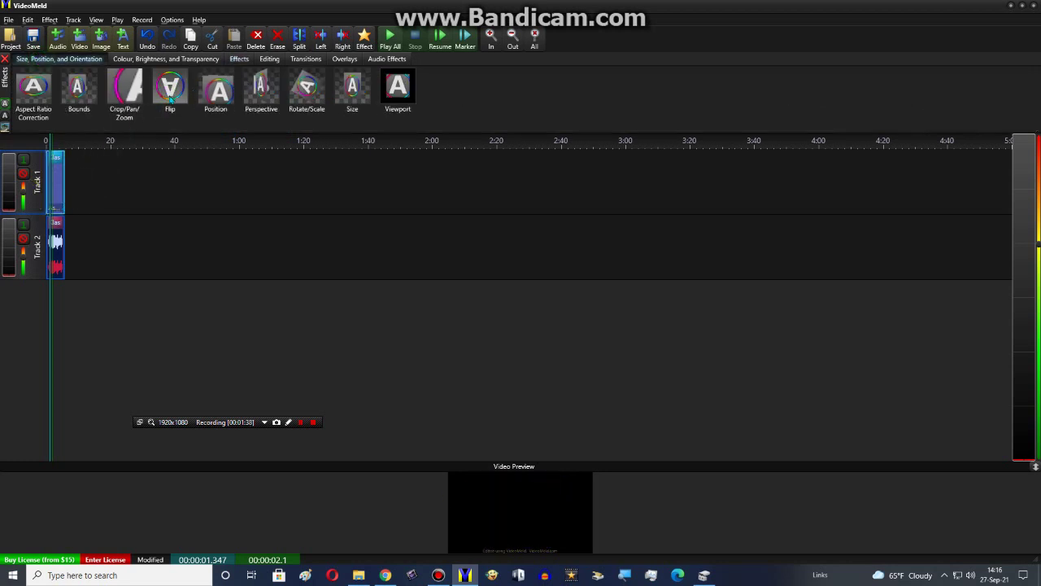
{"action": "left_click_drag", "start_coordinate": [169, 89], "coordinate": [52, 199]}
Move one vertical Flip ahead of Scanline Shift in the Track 1 clip's effect order and apply the change
{"action": "right_click", "coordinate": [52, 202]}
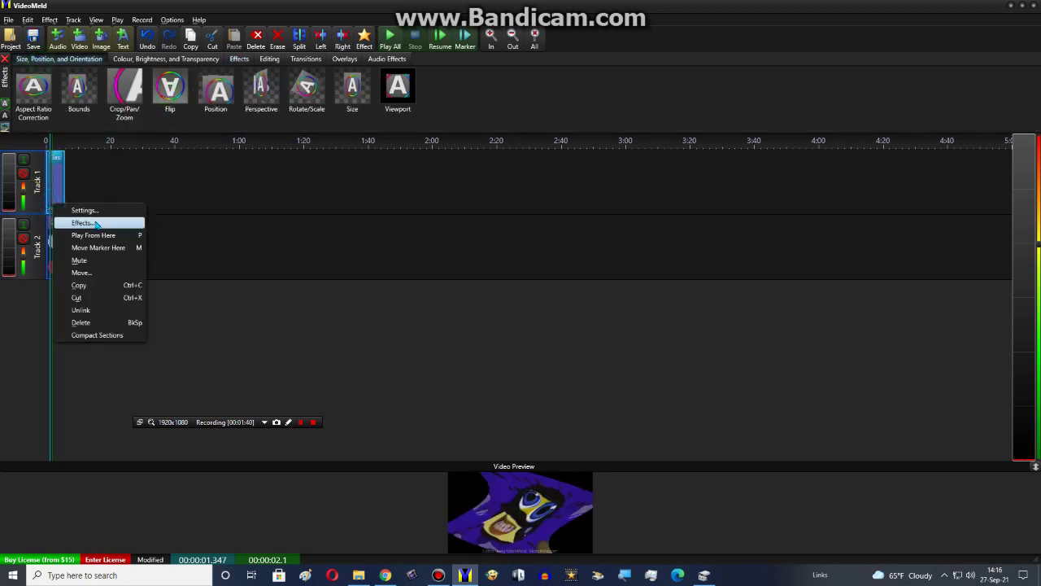
{"action": "left_click", "coordinate": [82, 225]}
{"action": "left_click_drag", "start_coordinate": [299, 174], "coordinate": [295, 154]}
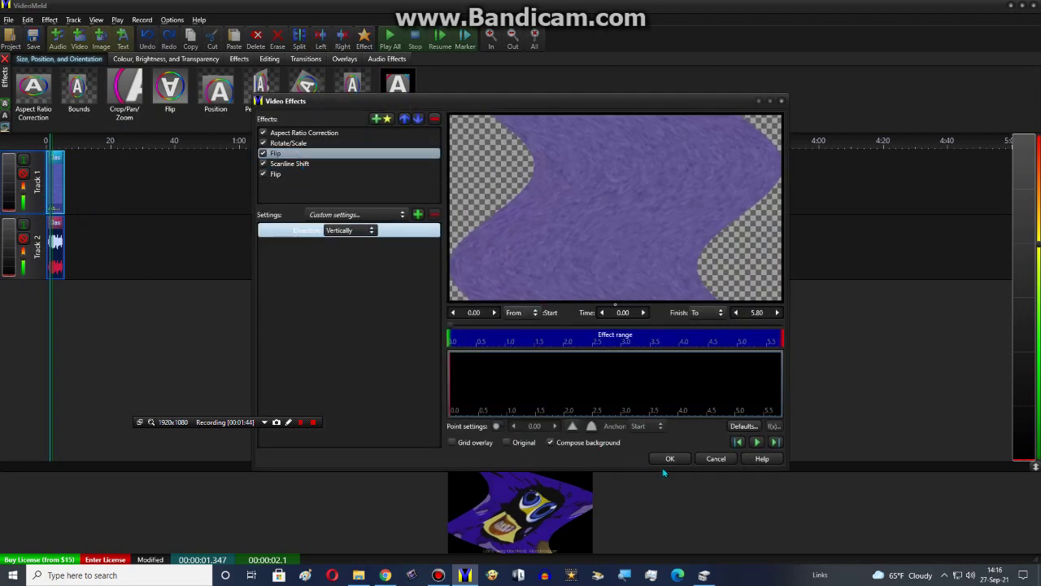
{"action": "left_click", "coordinate": [293, 163]}
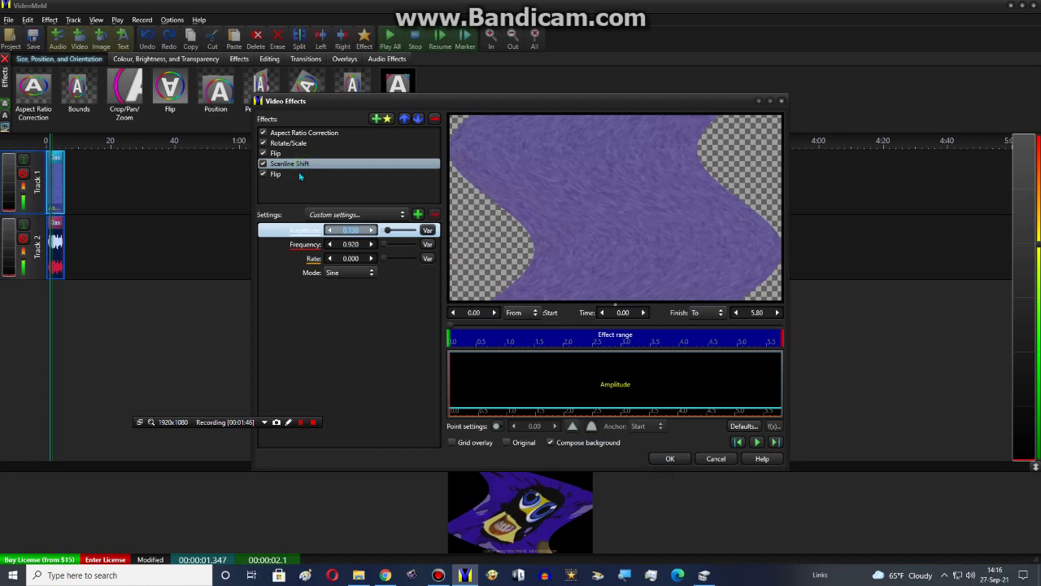
{"action": "left_click", "coordinate": [664, 459]}
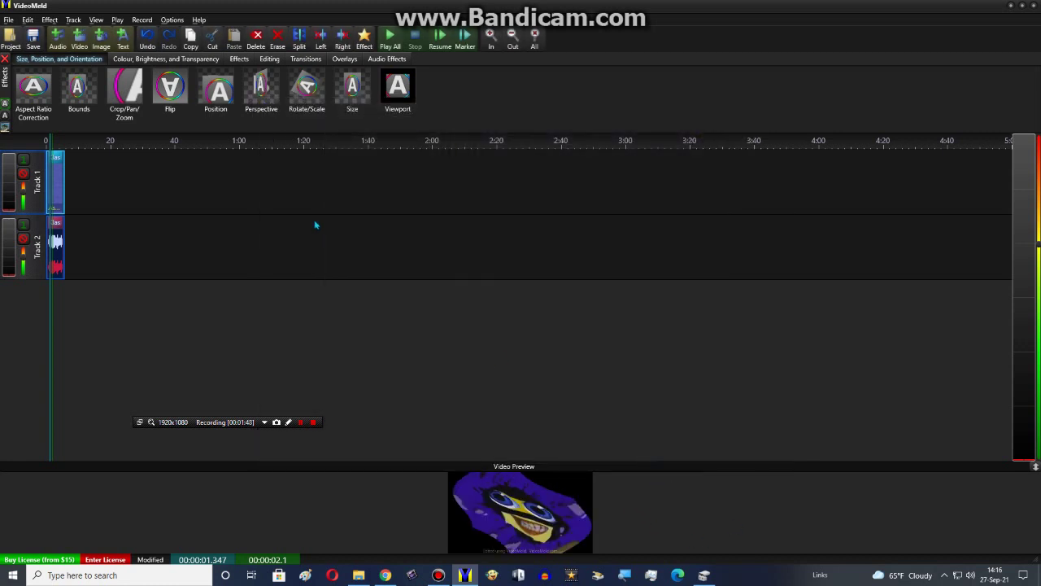
Add the Pitch effect to the audio clip on Track 2
{"action": "right_click", "coordinate": [53, 234]}
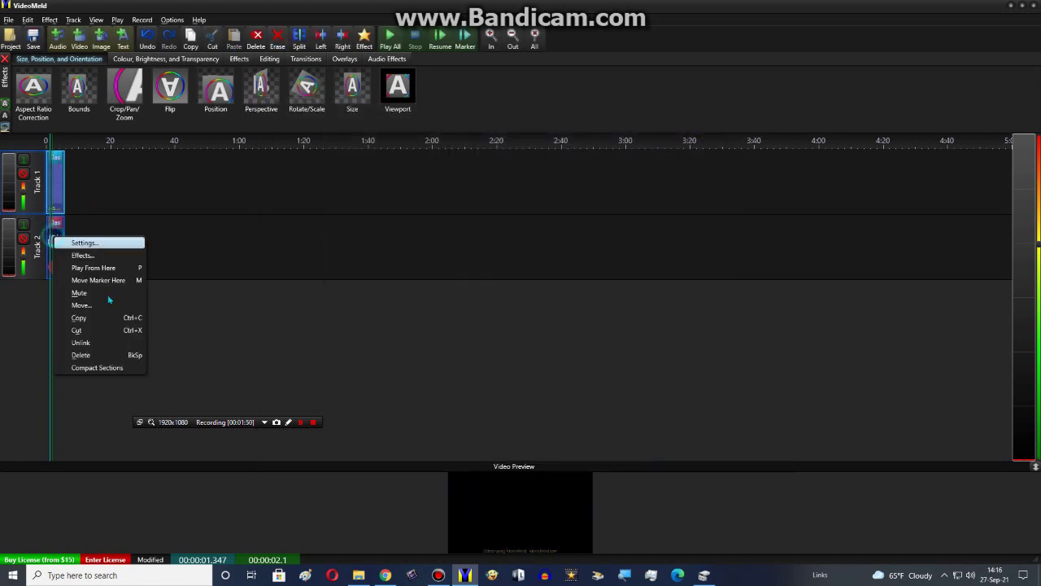
{"action": "left_click", "coordinate": [89, 258]}
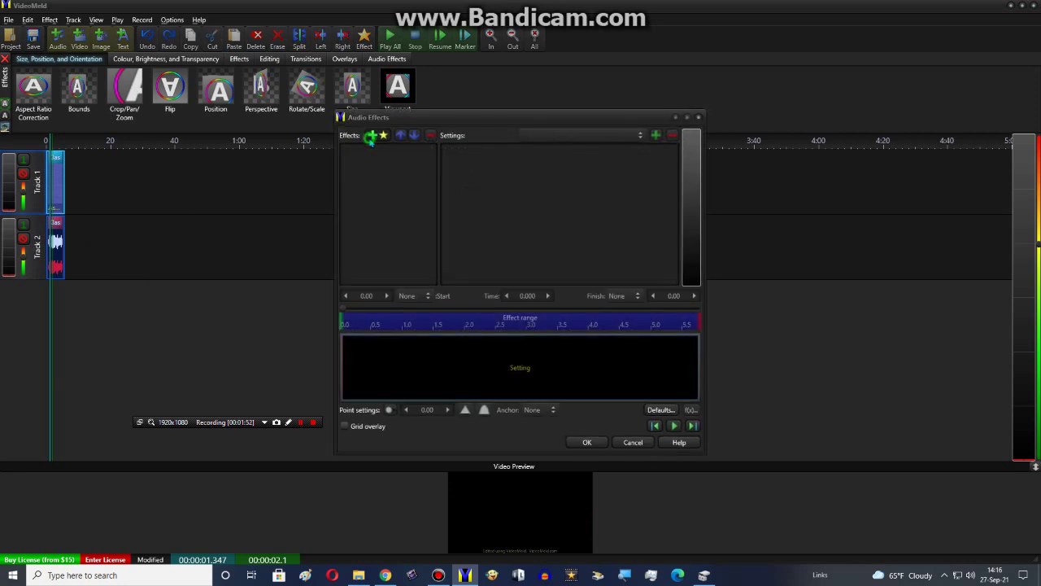
{"action": "left_click", "coordinate": [374, 135]}
{"action": "double_click", "coordinate": [235, 174]}
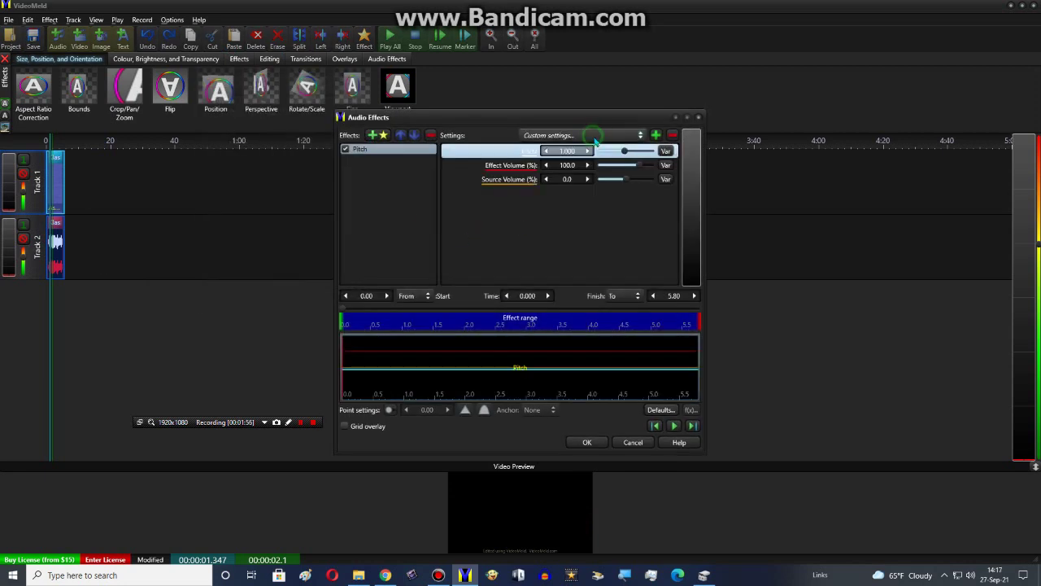
Lower the Pitch value of the first Track 2 audio clip to 0.790, listening to the preview while adjusting
{"action": "key", "text": "space"}
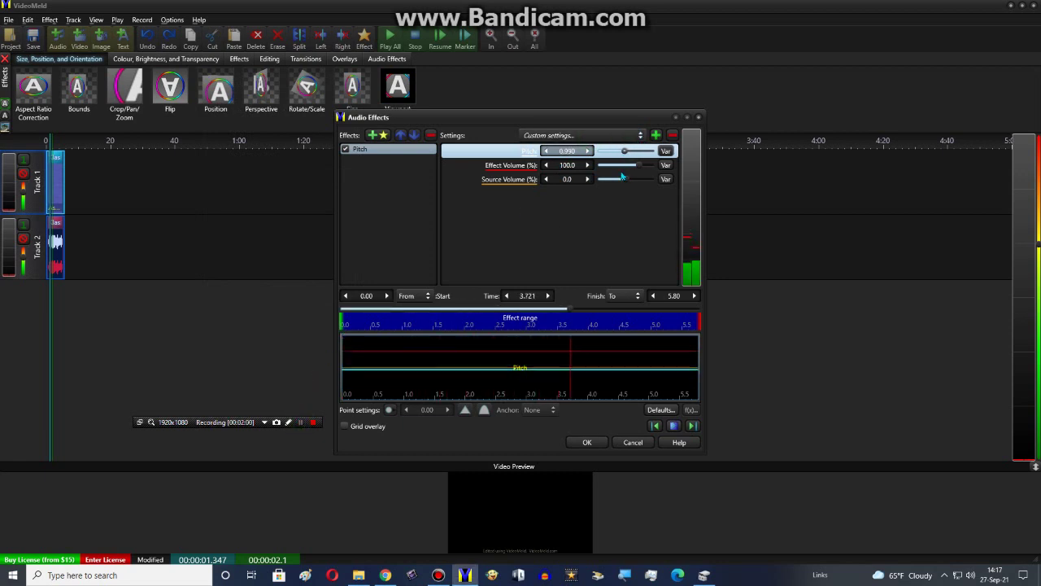
{"action": "left_click_drag", "start_coordinate": [626, 152], "coordinate": [623, 180]}
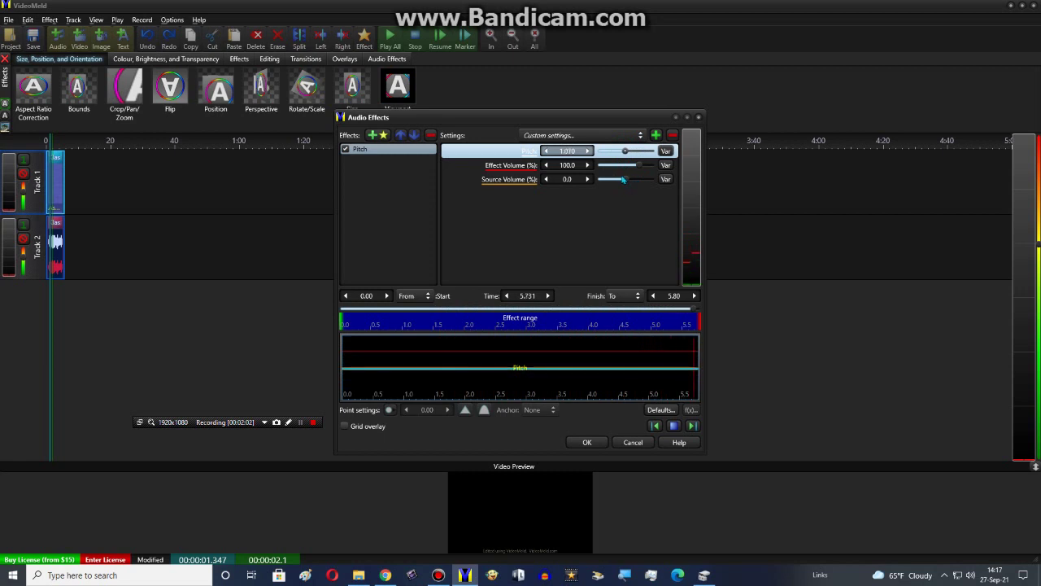
{"action": "left_click", "coordinate": [673, 426]}
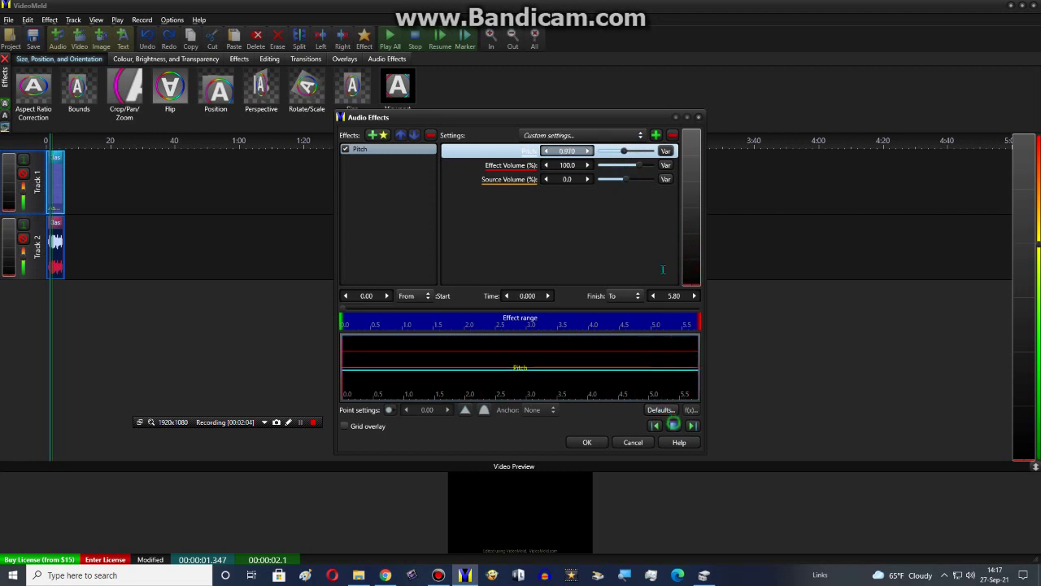
{"action": "mouse_move", "coordinate": [626, 152]}
{"action": "left_mouse_down"}
{"action": "mouse_move", "coordinate": [638, 148]}
{"action": "mouse_move", "coordinate": [574, 143]}
{"action": "mouse_move", "coordinate": [618, 151]}
{"action": "left_mouse_up"}
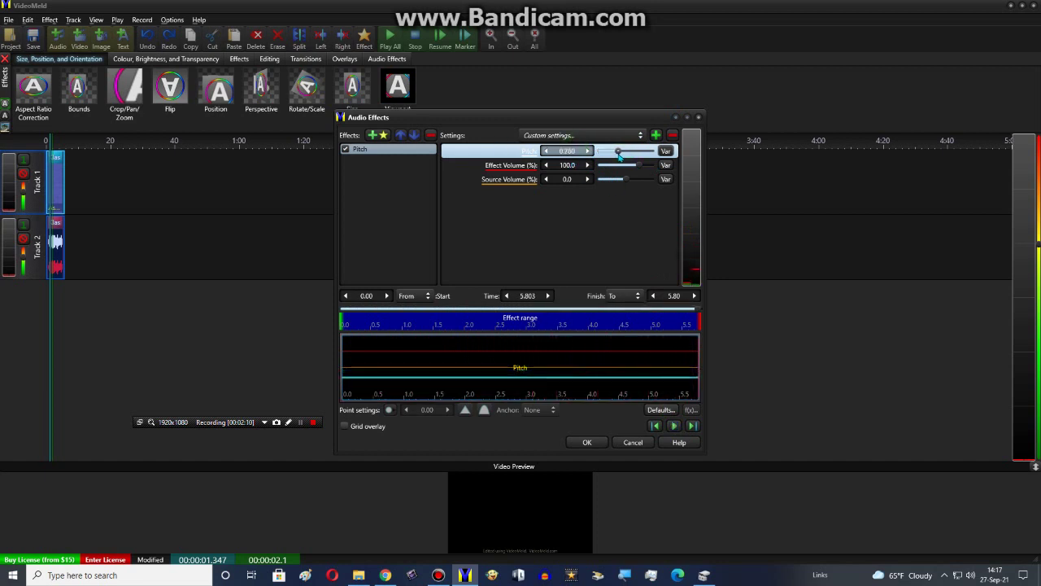
{"action": "left_click", "coordinate": [673, 425]}
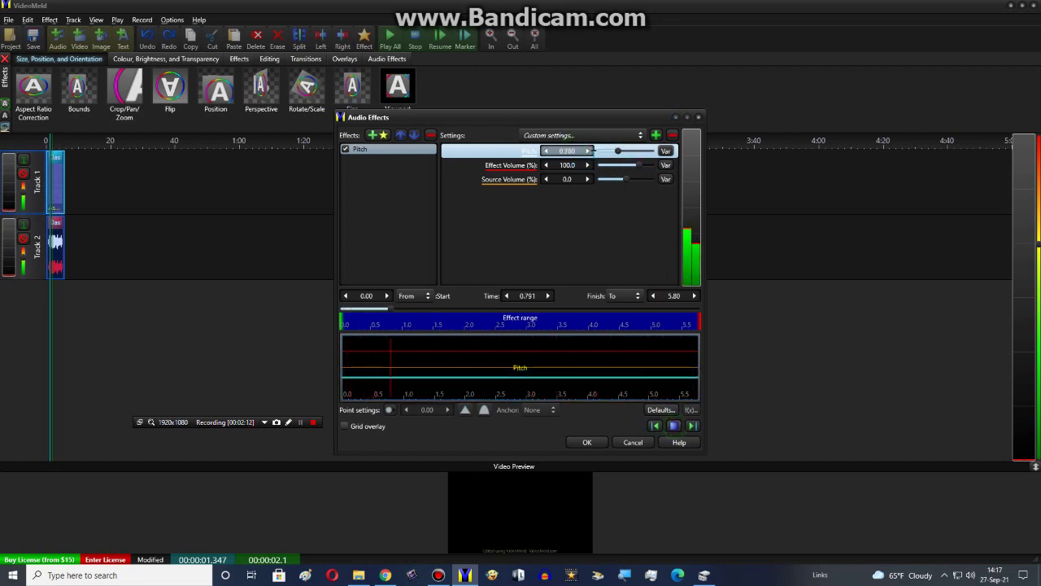
{"action": "left_click", "coordinate": [588, 151]}
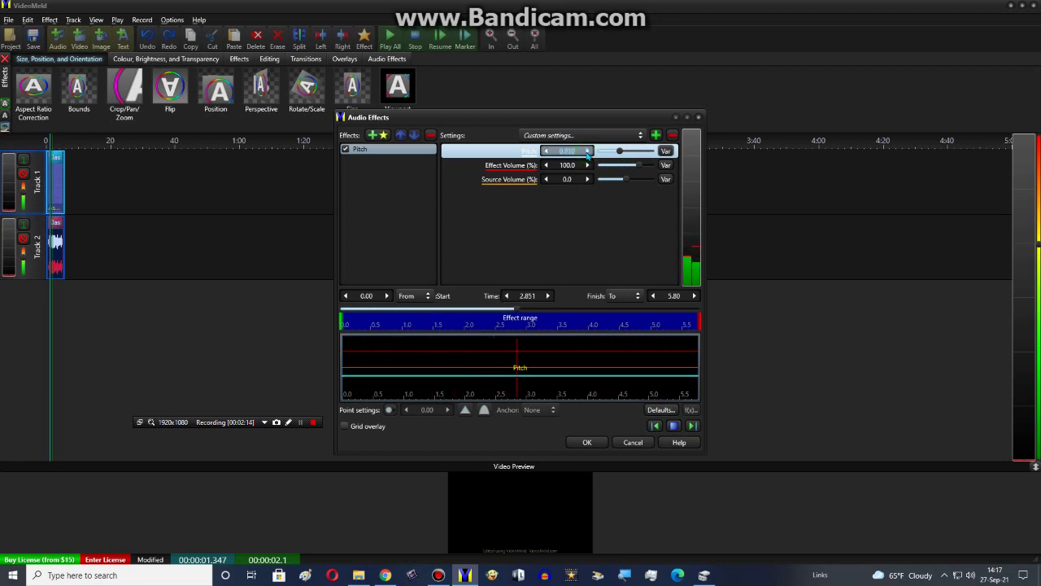
{"action": "left_click", "coordinate": [546, 152]}
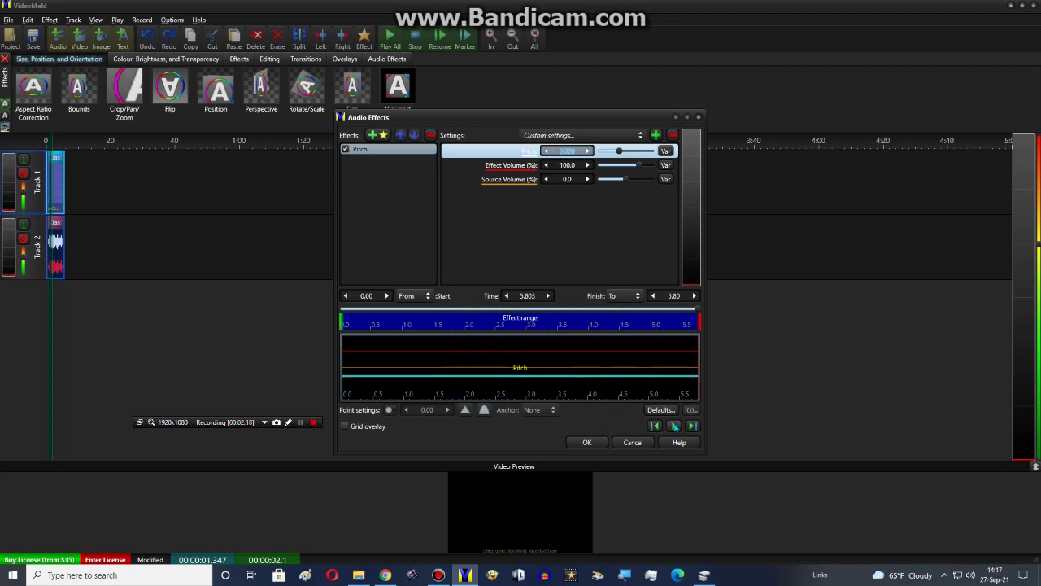
{"action": "left_click", "coordinate": [675, 425]}
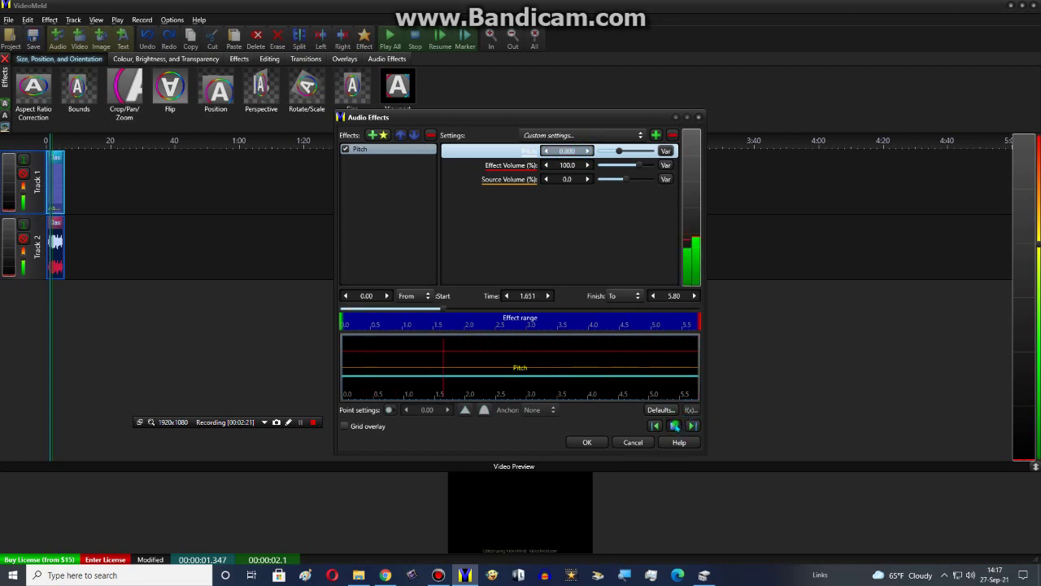
{"action": "left_click", "coordinate": [675, 426]}
{"action": "left_click", "coordinate": [545, 151]}
Save the pitch settings as a preset named "Pitch -4" and apply the effect to the audio clip
{"action": "left_click", "coordinate": [655, 135]}
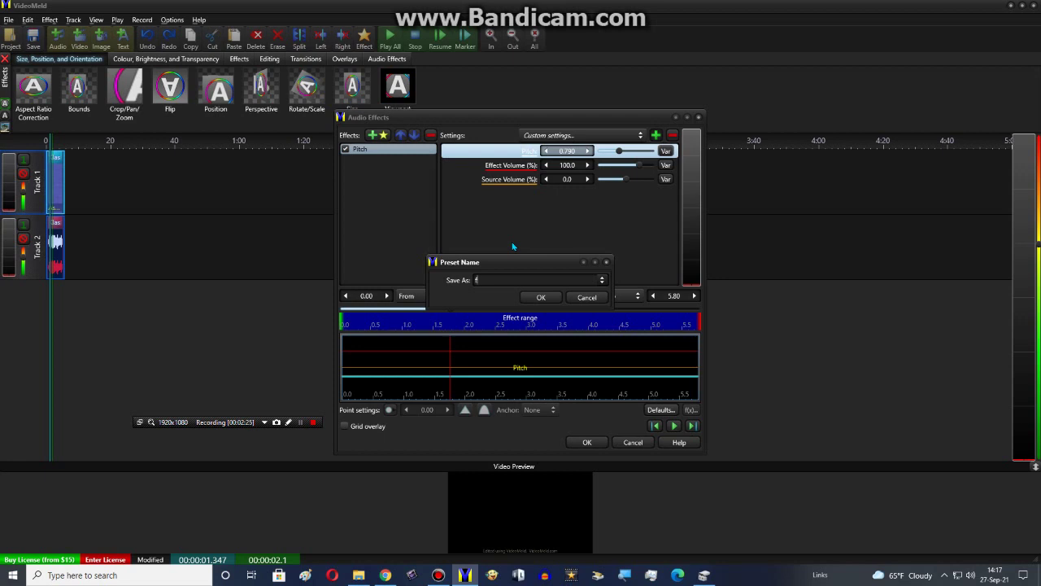
{"action": "type", "text": "f"}
{"action": "key", "text": "BackSpace"}
{"action": "left_click", "coordinate": [541, 297]}
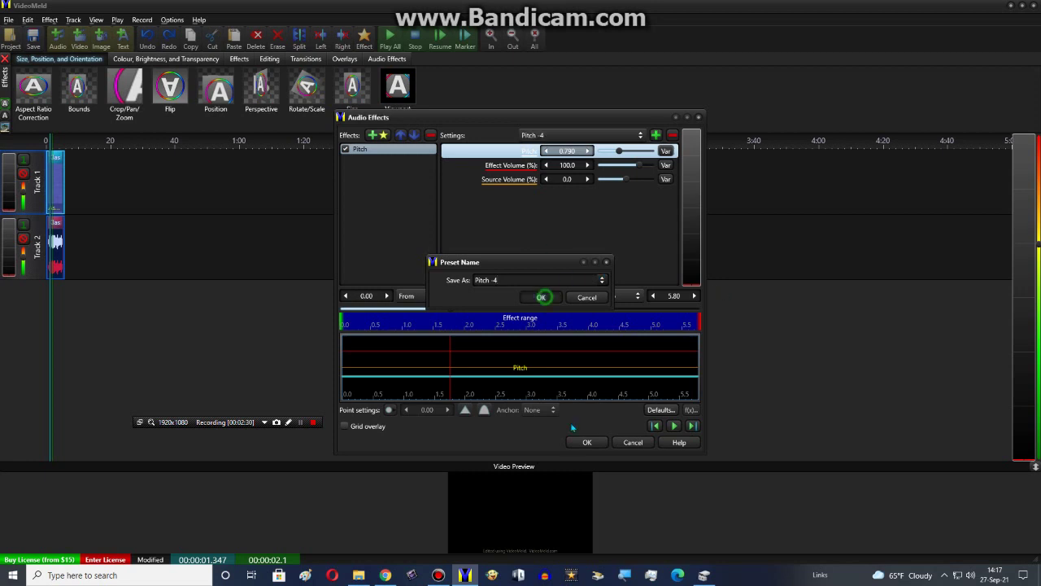
{"action": "left_click", "coordinate": [587, 442]}
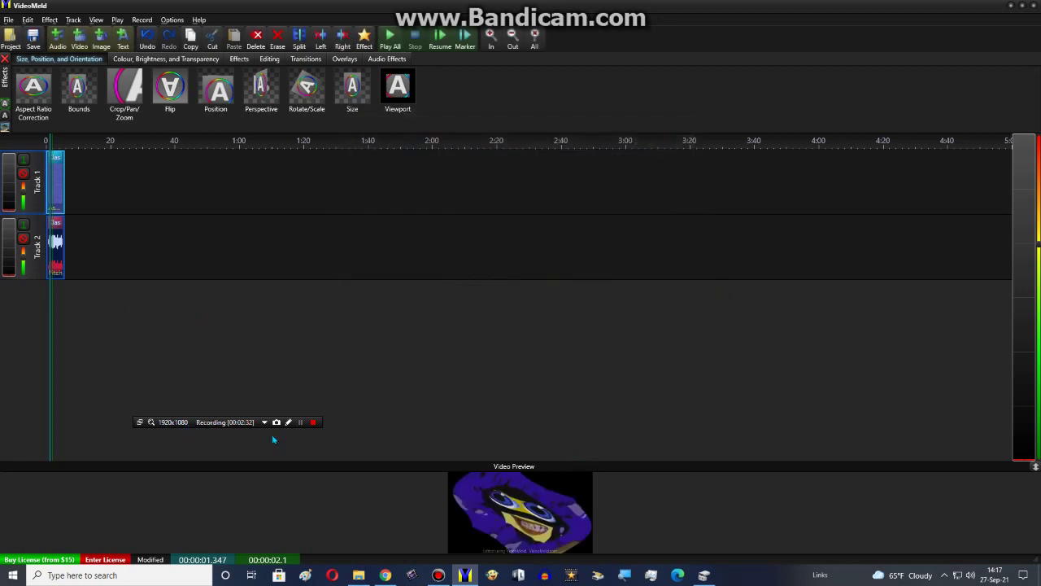
{"action": "left_click", "coordinate": [301, 422]}
{"action": "left_click", "coordinate": [300, 421]}
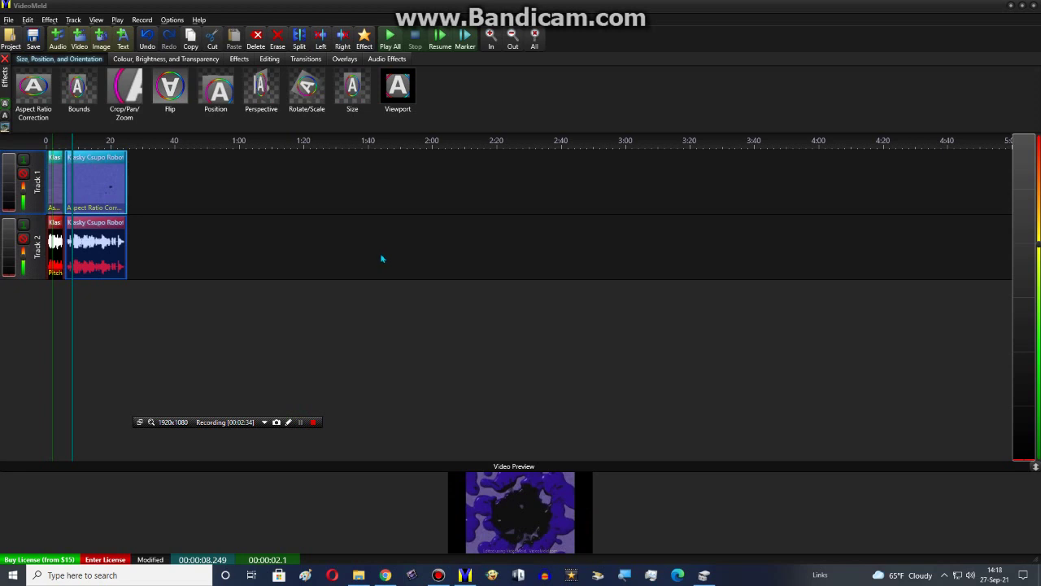
Check the range and speed in the second Track 2 audio clip's section settings without changing them
{"action": "right_click", "coordinate": [84, 248]}
{"action": "left_click", "coordinate": [129, 250]}
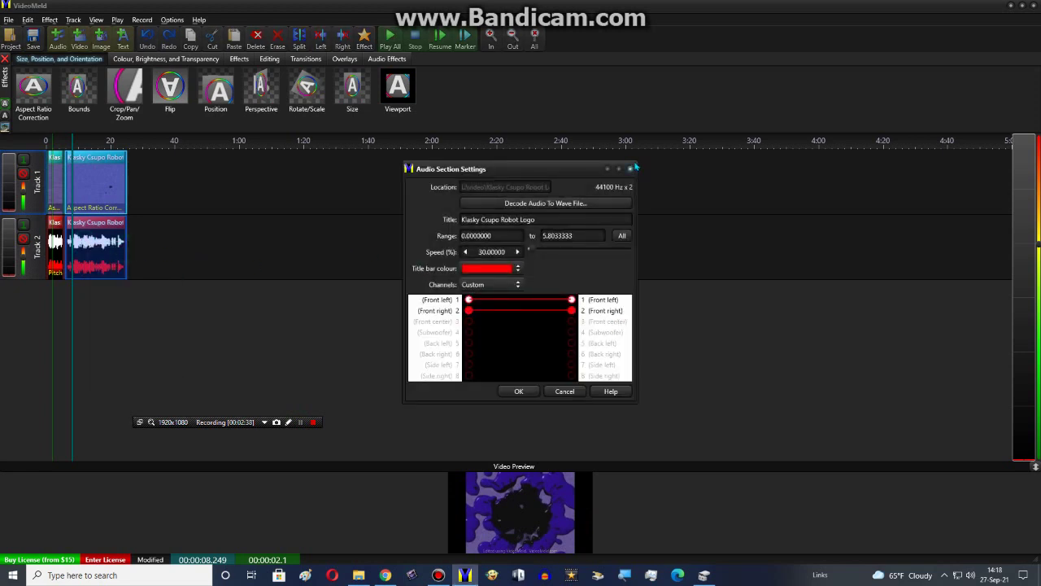
{"action": "left_click", "coordinate": [629, 170]}
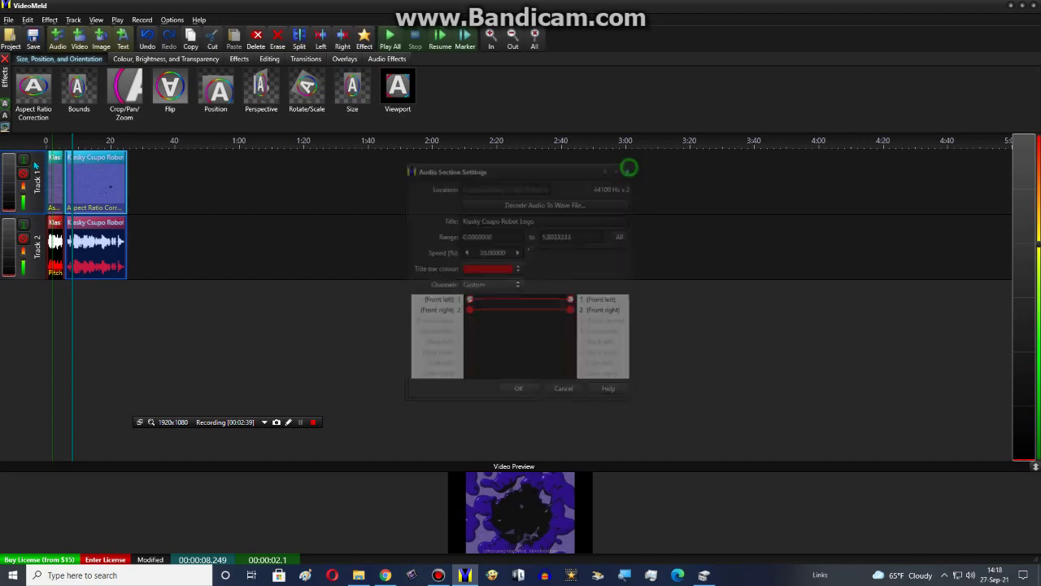
Open the video effects of the second Track 1 clip and browse the Effects category of available video effects
{"action": "right_click", "coordinate": [111, 175]}
{"action": "left_click", "coordinate": [149, 192]}
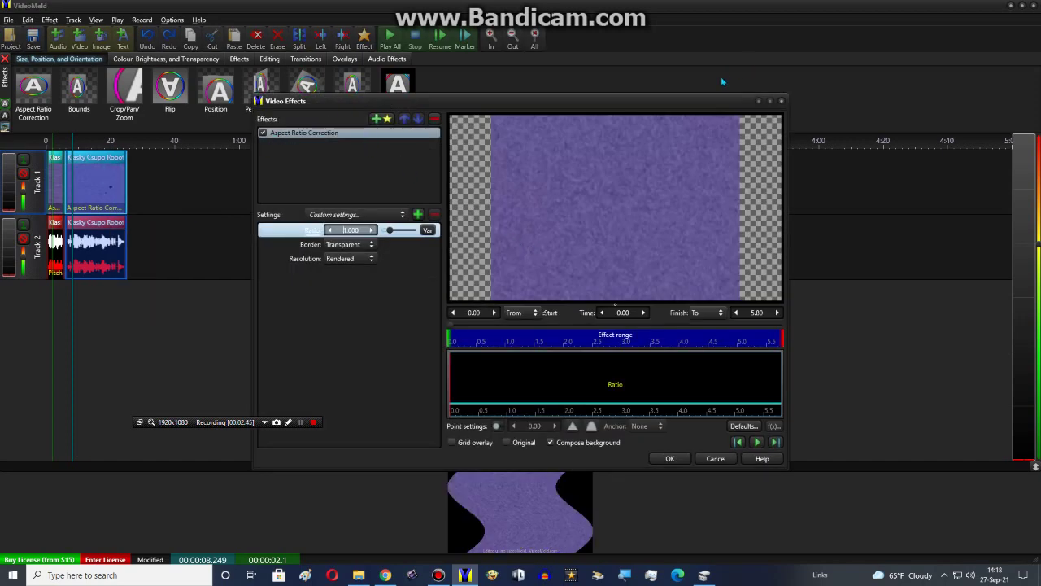
{"action": "left_click", "coordinate": [375, 119]}
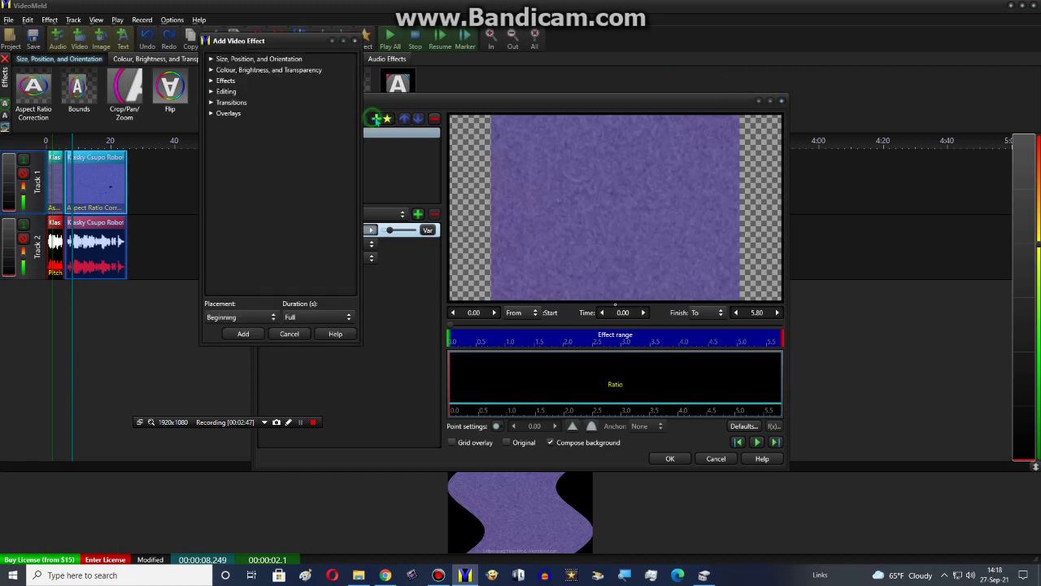
{"action": "left_click", "coordinate": [211, 82]}
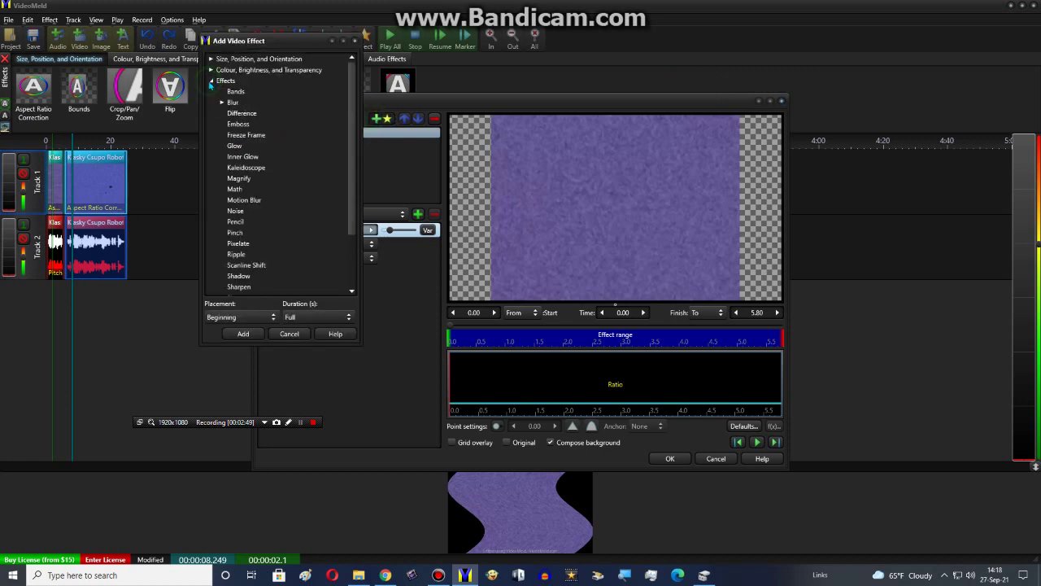
{"action": "scroll", "coordinate": [346, 212], "scroll_direction": "down", "scroll_amount": 3}
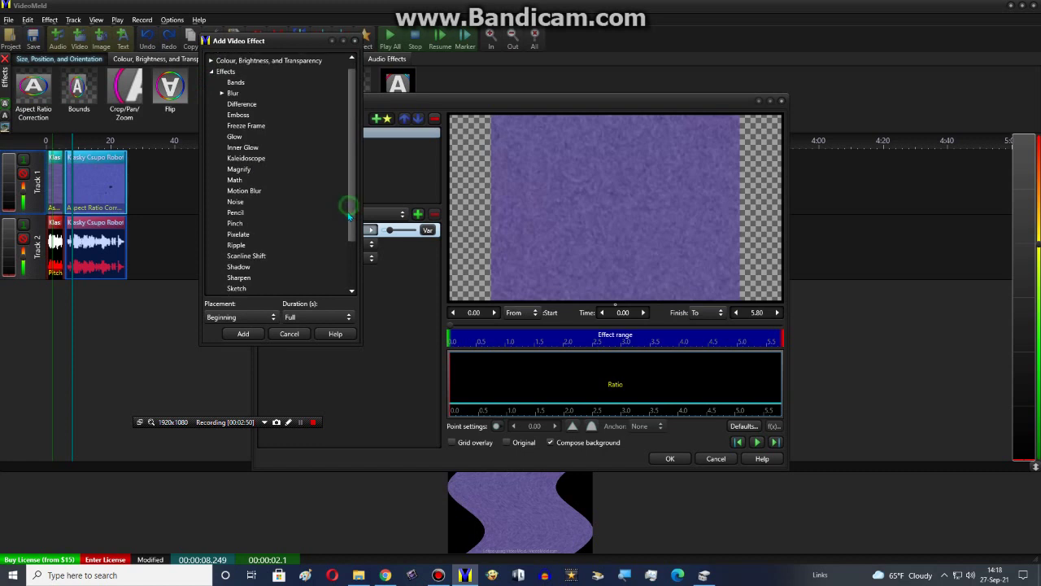
{"action": "scroll", "coordinate": [334, 222], "scroll_direction": "up", "scroll_amount": 2}
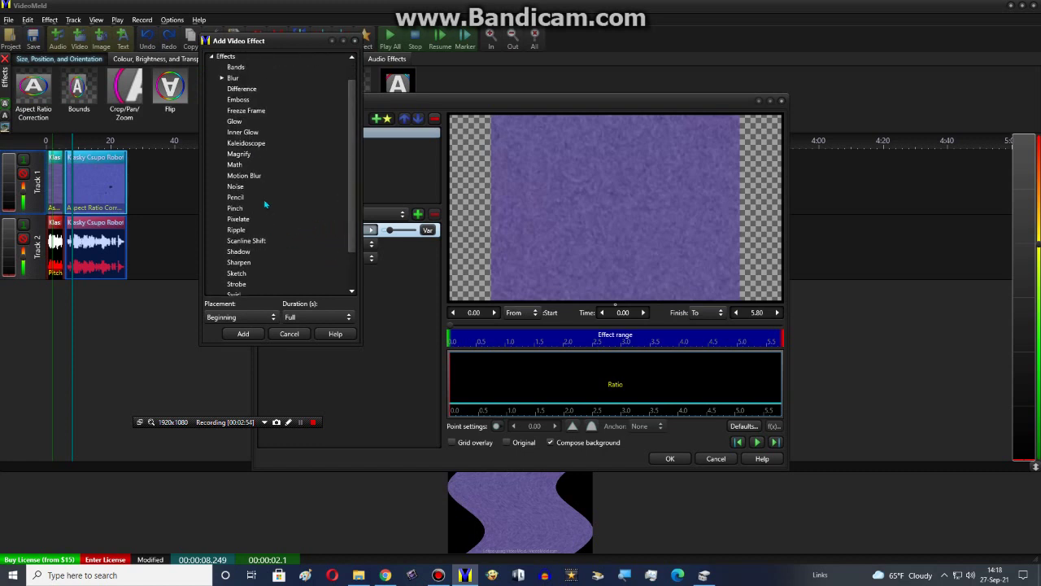
{"action": "left_click", "coordinate": [354, 41]}
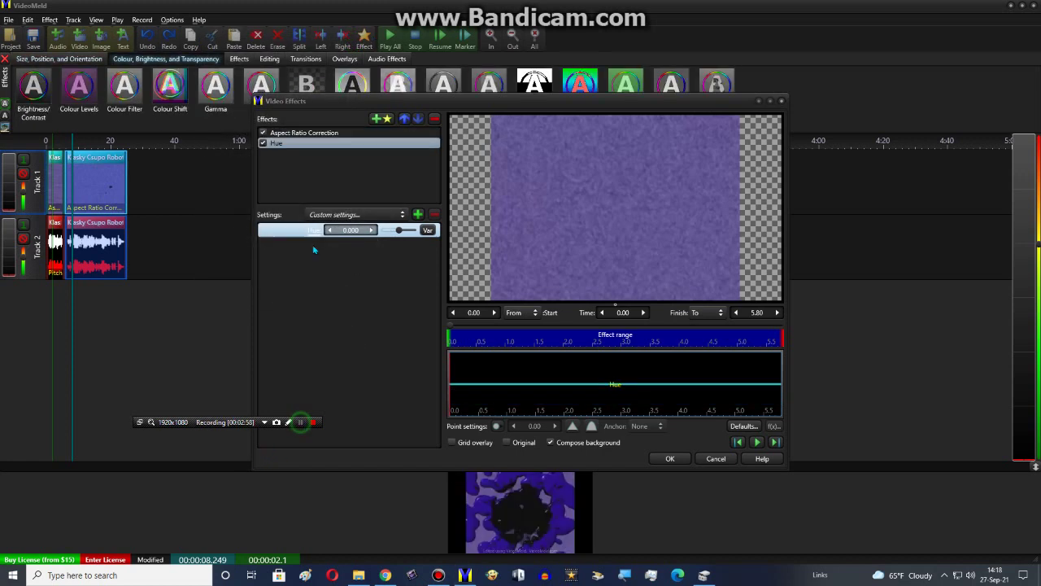
Preview the second Track 1 clip at 1.90 s and set its Hue effect to 0.380
{"action": "left_click", "coordinate": [312, 214]}
{"action": "left_click", "coordinate": [316, 228]}
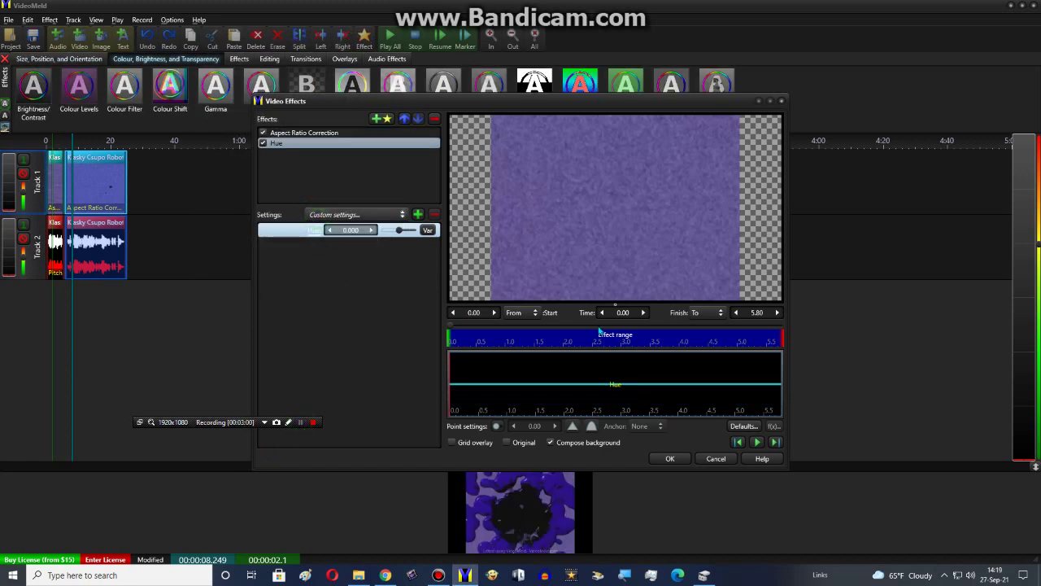
{"action": "left_click_drag", "start_coordinate": [451, 326], "coordinate": [558, 328]}
{"action": "left_click_drag", "start_coordinate": [399, 230], "coordinate": [406, 232]}
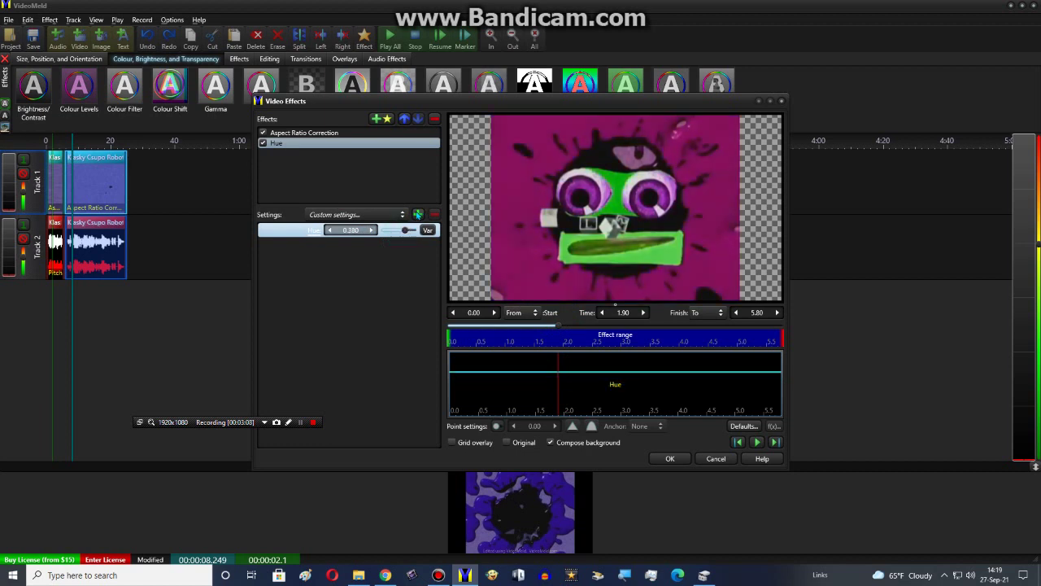
Save the hue settings as a preset named "Crazy Slow Killed" and apply the effect to the clip
{"action": "left_click", "coordinate": [417, 213]}
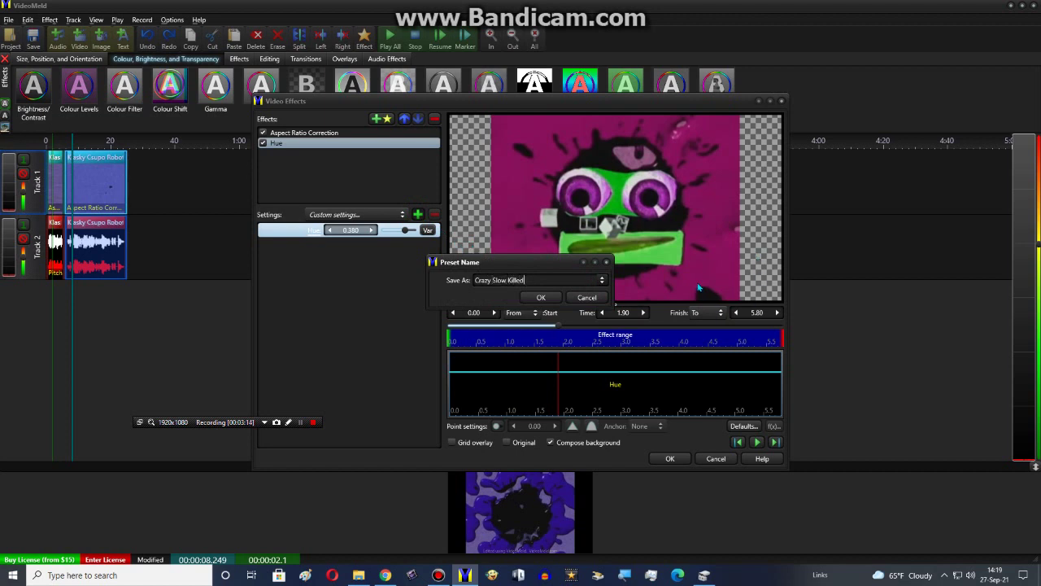
{"action": "left_click", "coordinate": [541, 297]}
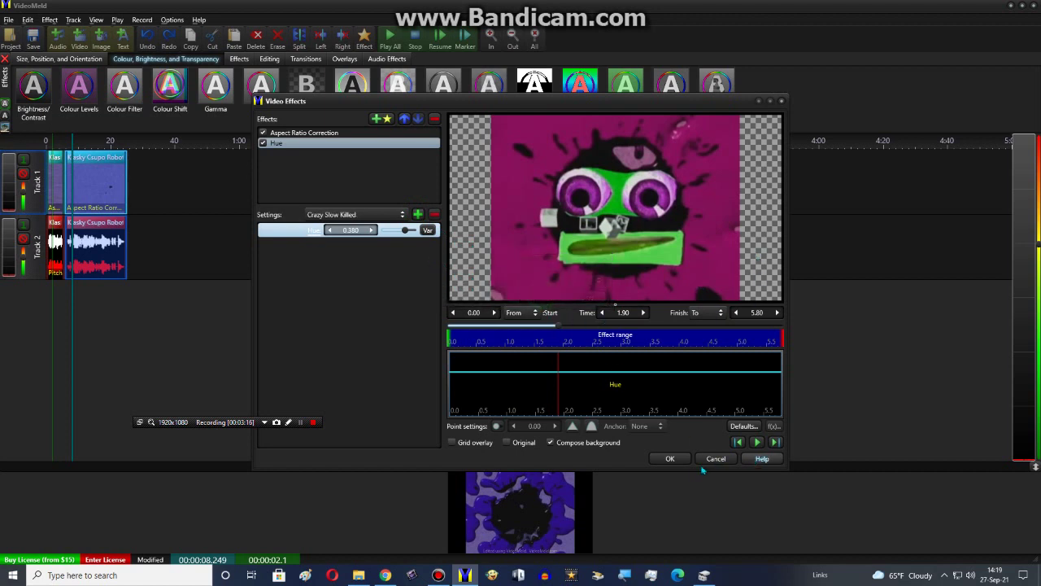
{"action": "left_click", "coordinate": [670, 458]}
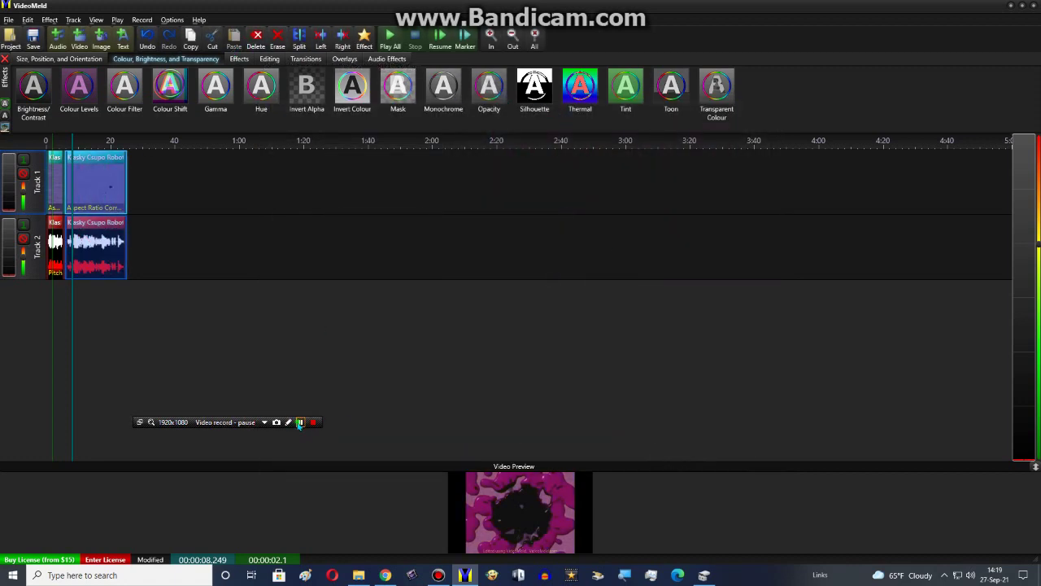
{"action": "left_click", "coordinate": [298, 423]}
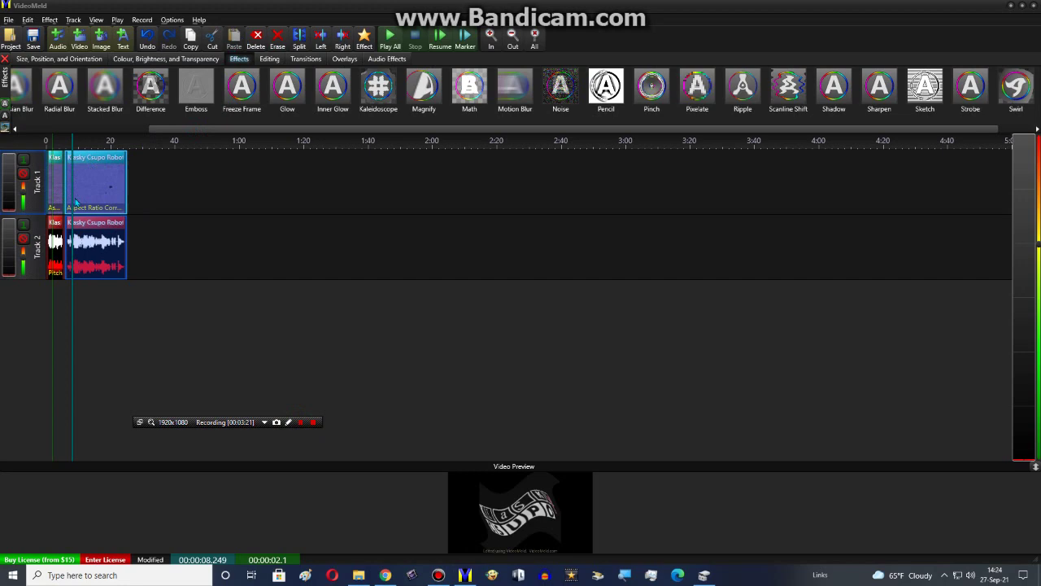
Reopen the second Track 1 clip's video effects and choose the Crazy Slow Killed preset for its Hue effect
{"action": "right_click", "coordinate": [96, 193]}
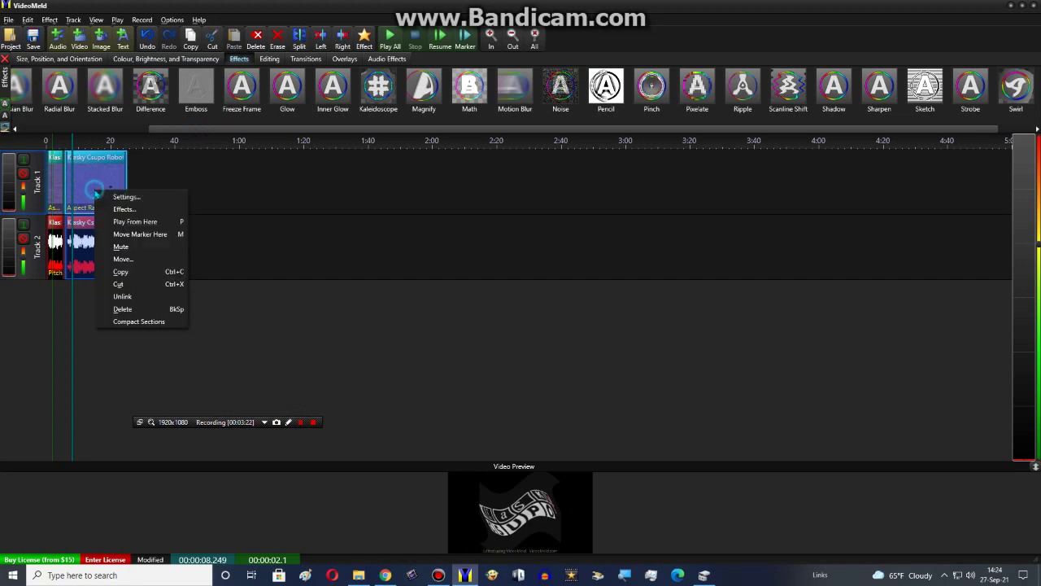
{"action": "left_click", "coordinate": [123, 209]}
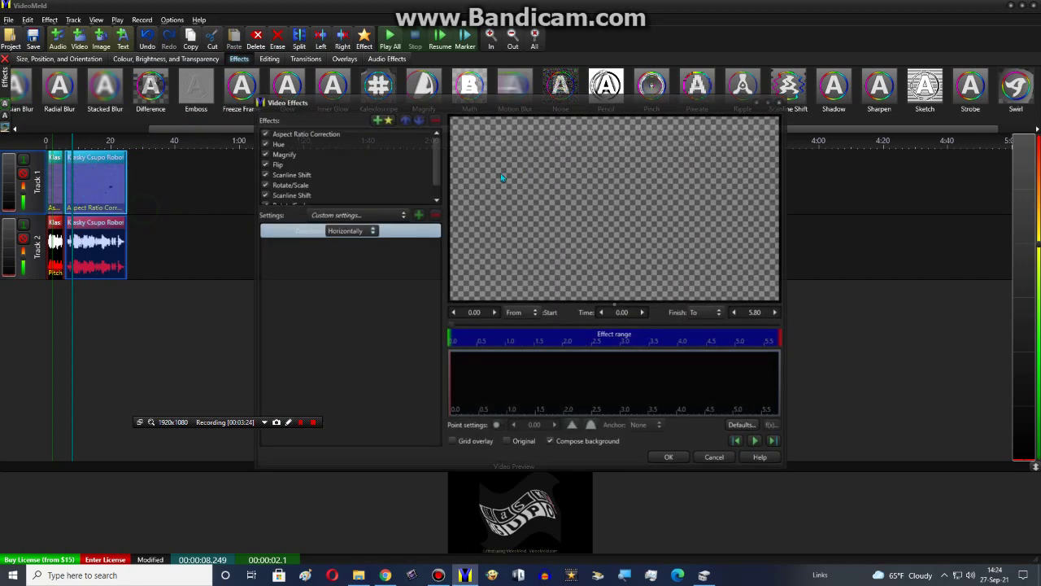
{"action": "left_click", "coordinate": [293, 145]}
{"action": "left_click", "coordinate": [379, 216]}
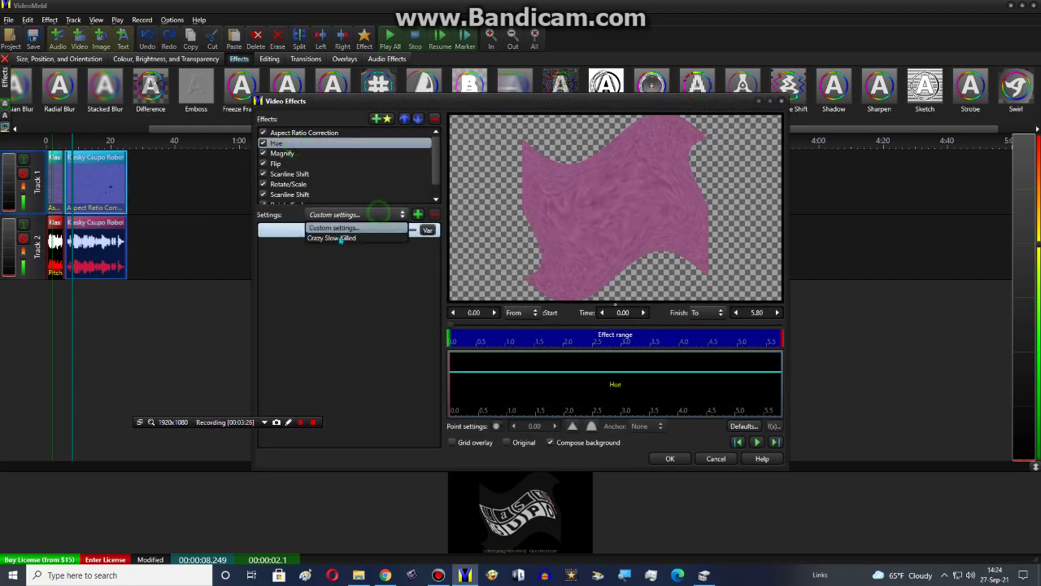
{"action": "left_click", "coordinate": [342, 237]}
Examine the settings and saved presets of the clip's Magnify, first Flip and first Scanline Shift effects
{"action": "left_click", "coordinate": [308, 155]}
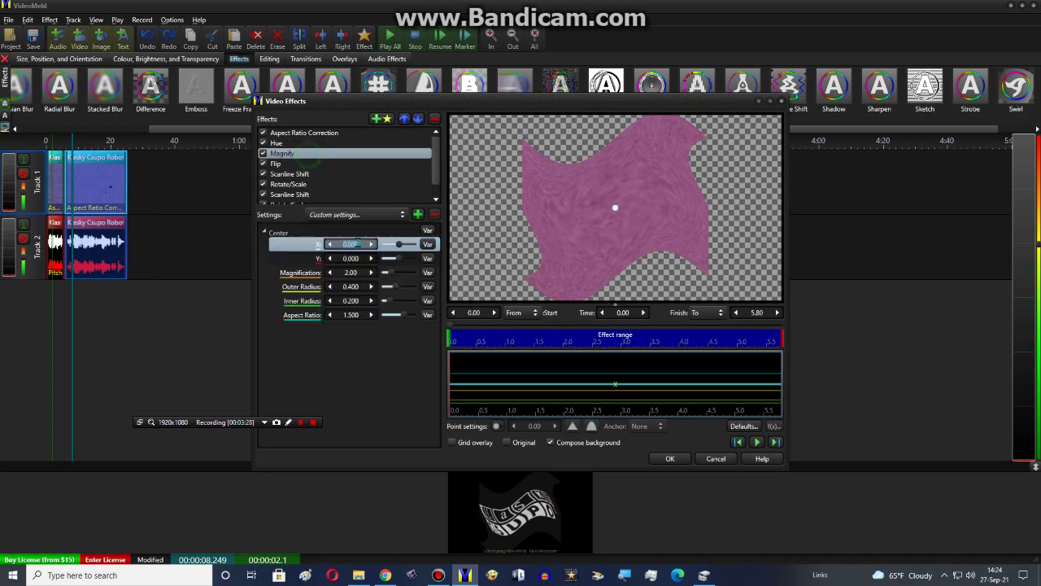
{"action": "left_click", "coordinate": [366, 214]}
{"action": "left_click", "coordinate": [334, 163]}
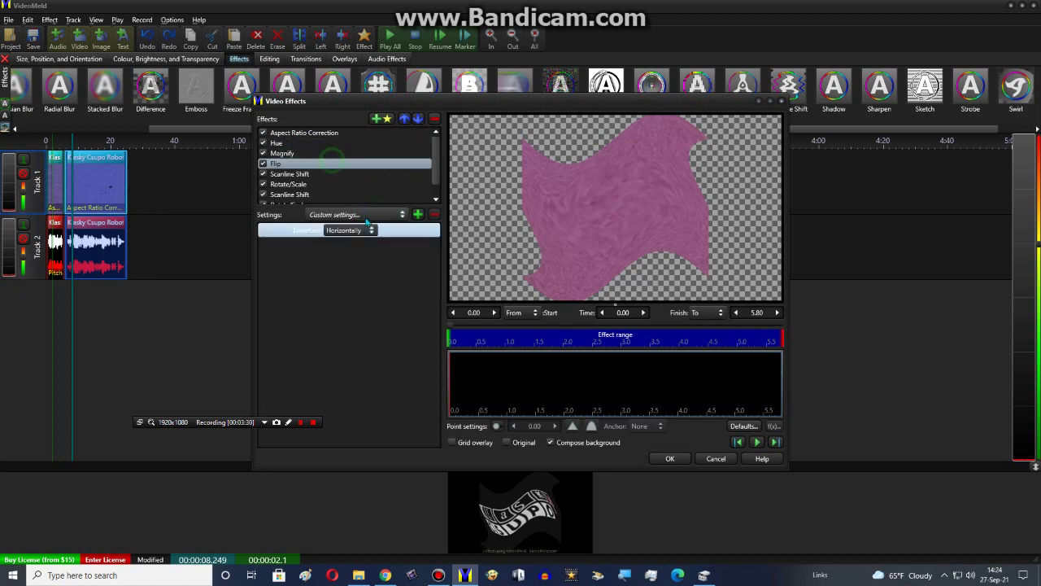
{"action": "left_click", "coordinate": [351, 184]}
{"action": "left_click", "coordinate": [324, 175]}
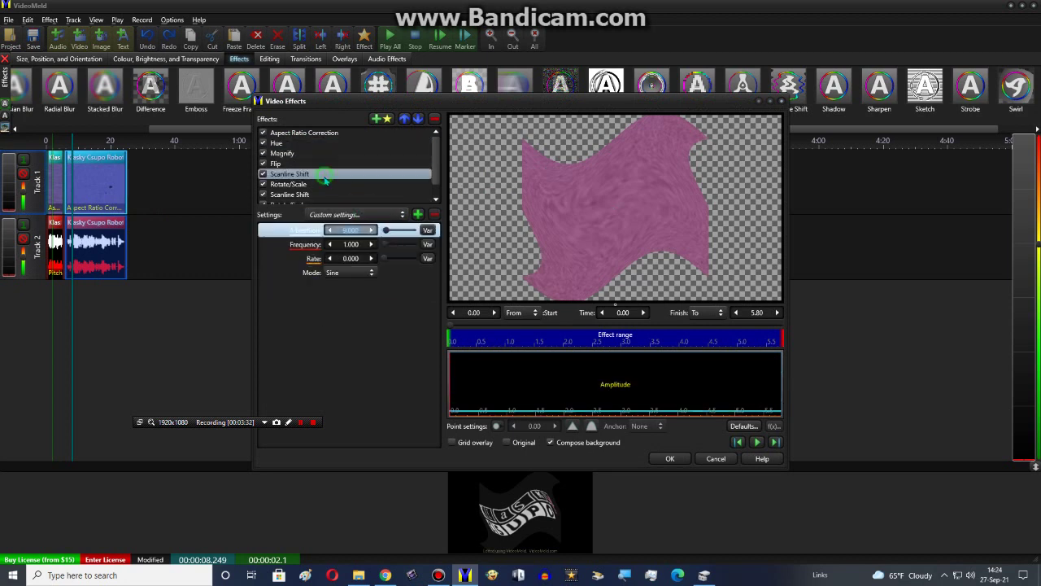
{"action": "scroll", "coordinate": [358, 171], "scroll_direction": "down", "scroll_amount": 1}
{"action": "left_click", "coordinate": [354, 214]}
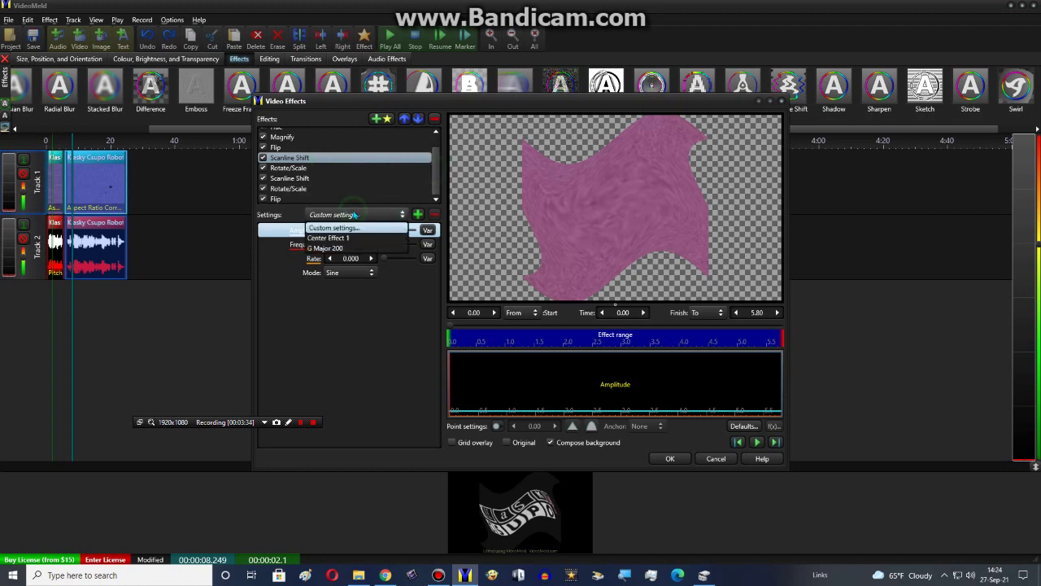
{"action": "left_click", "coordinate": [354, 211]}
Save the first Rotate/Scale effect's settings as preset "1", overwriting the existing preset of that name
{"action": "left_click", "coordinate": [314, 168]}
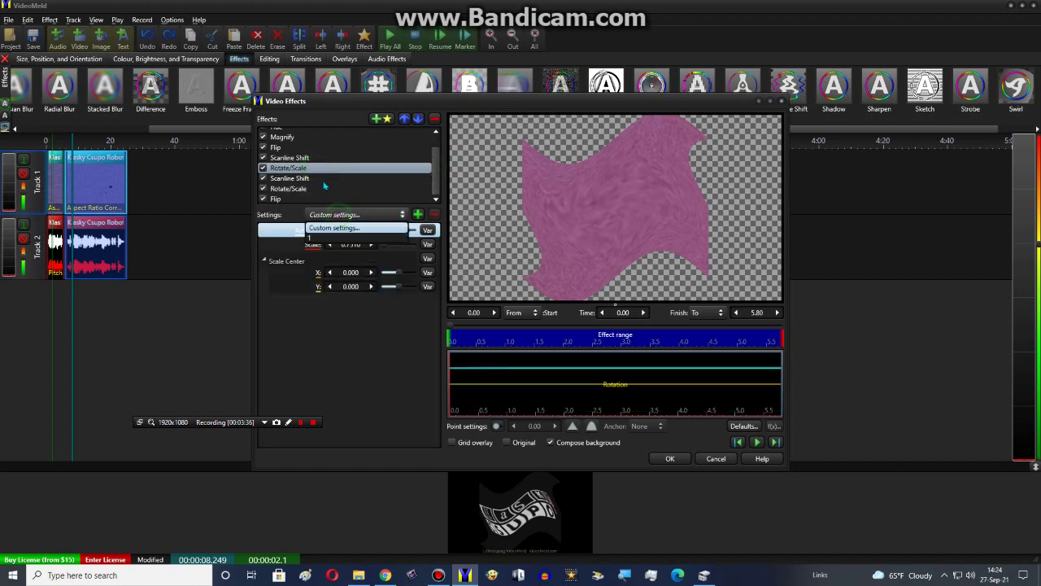
{"action": "left_click", "coordinate": [323, 180]}
{"action": "left_click", "coordinate": [322, 172]}
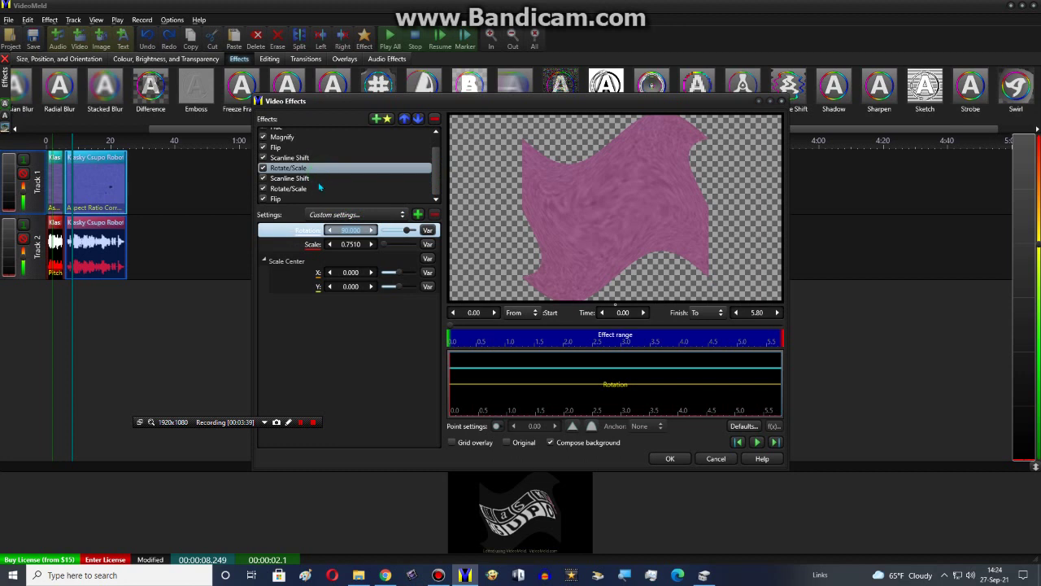
{"action": "left_click", "coordinate": [420, 215]}
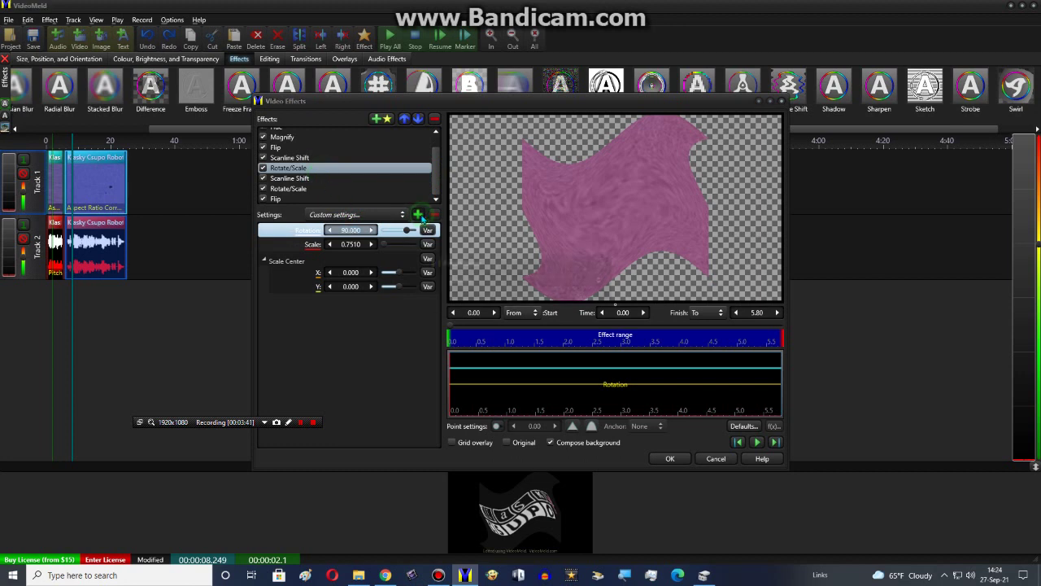
{"action": "left_click", "coordinate": [543, 298]}
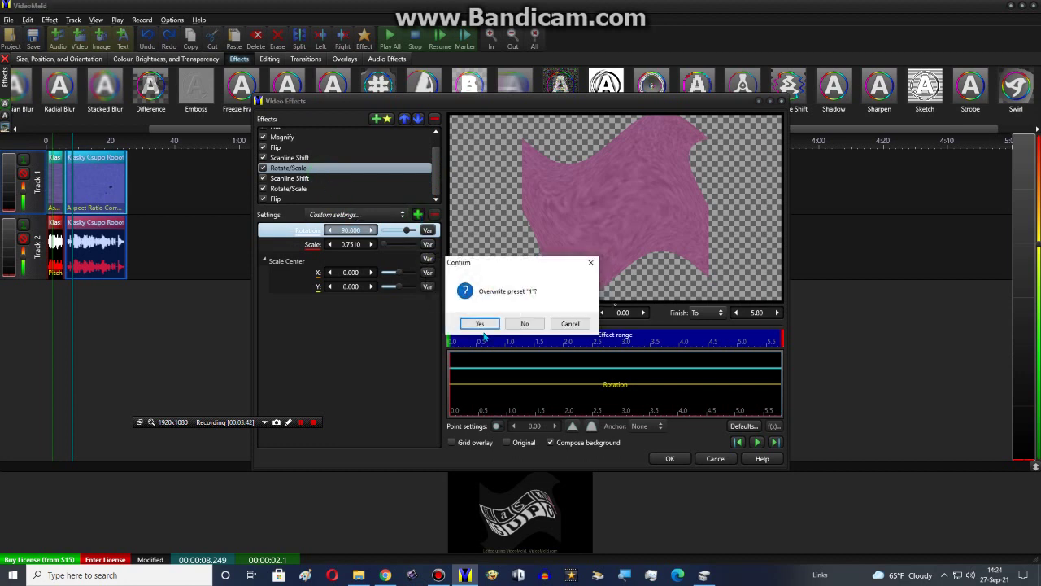
{"action": "left_click", "coordinate": [480, 324]}
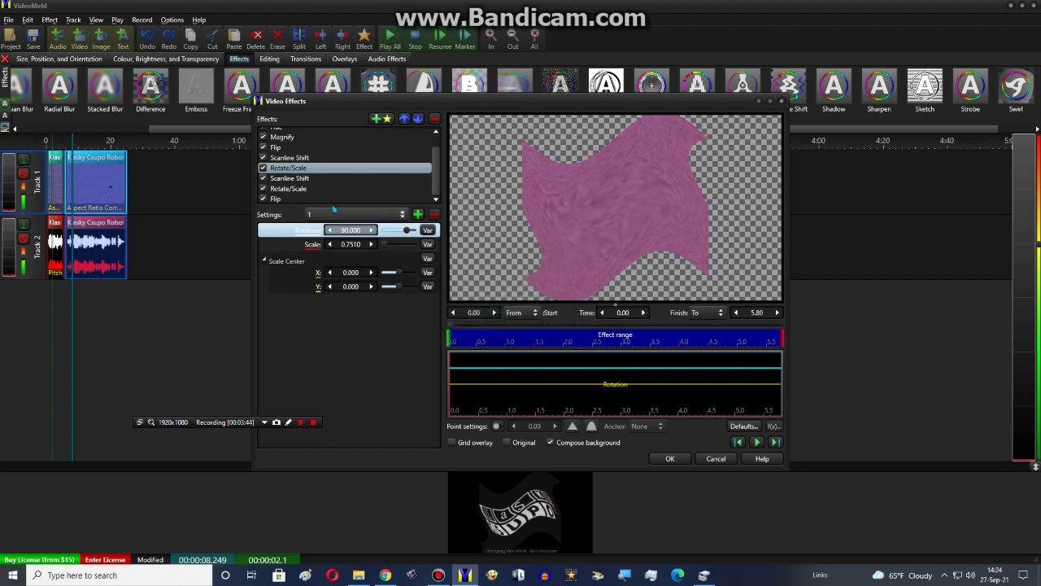
Check the second Scanline Shift, second Rotate/Scale and last Flip effects, and apply the video effects to the clip
{"action": "left_click", "coordinate": [321, 178]}
{"action": "left_click", "coordinate": [363, 214]}
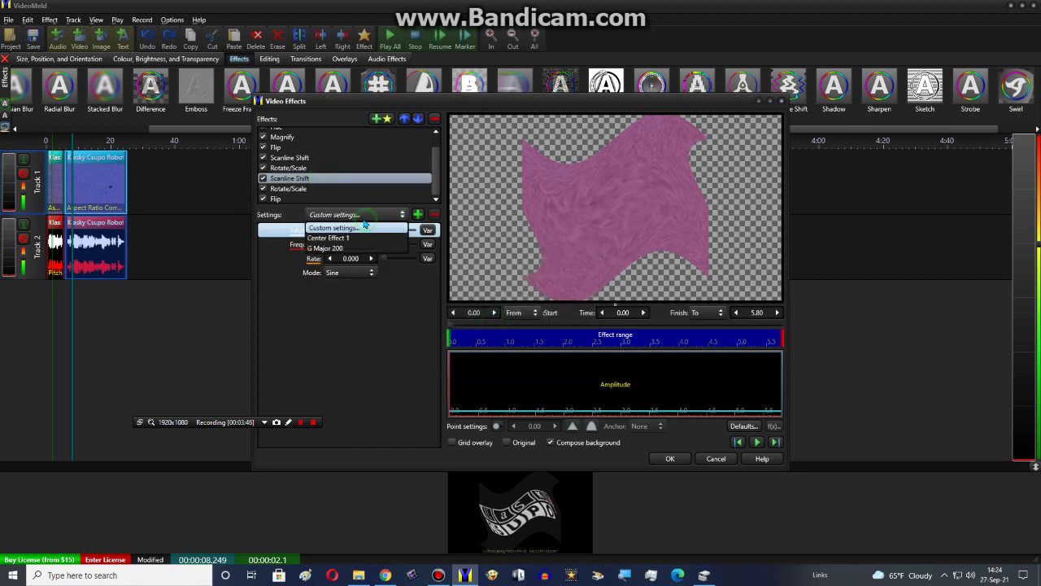
{"action": "left_click", "coordinate": [361, 215]}
{"action": "left_click", "coordinate": [293, 188]}
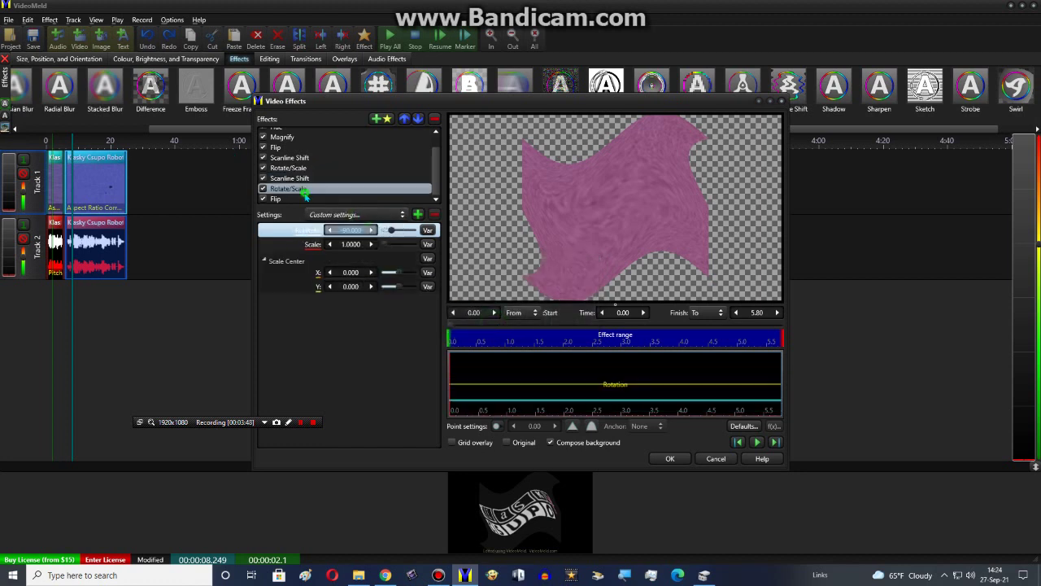
{"action": "left_click", "coordinate": [337, 216]}
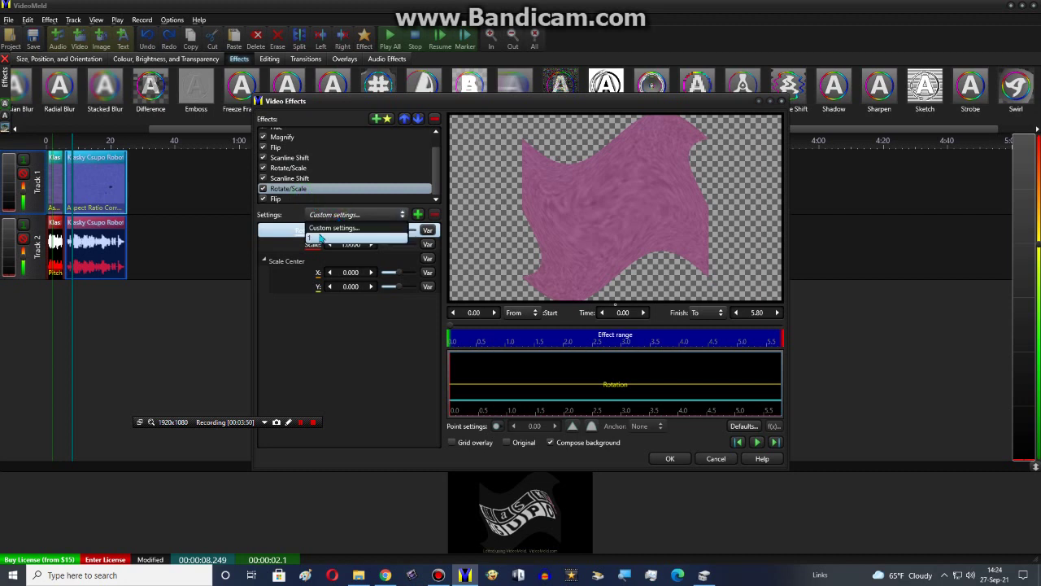
{"action": "left_click", "coordinate": [274, 262]}
{"action": "left_click", "coordinate": [302, 199]}
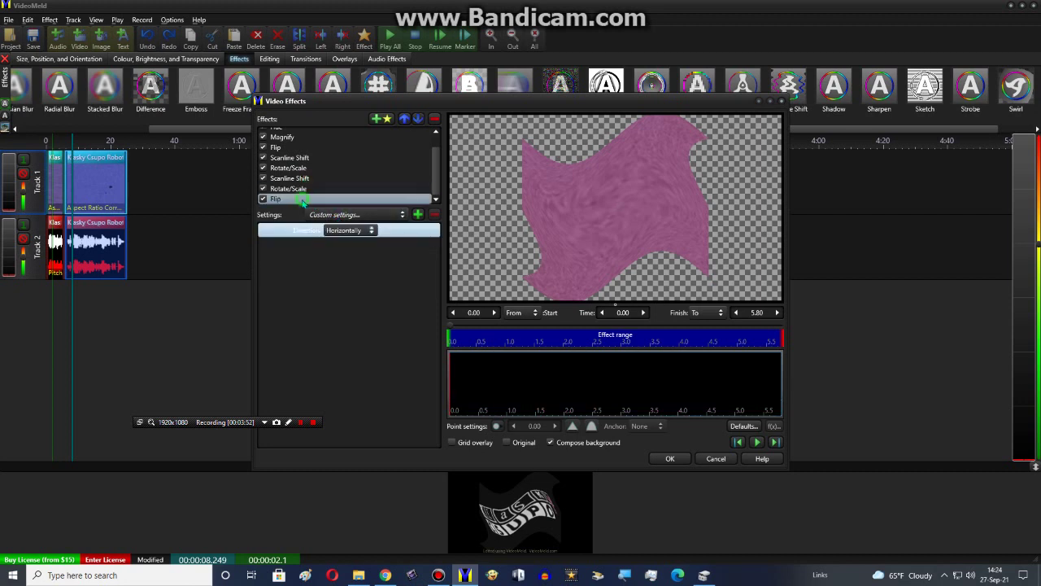
{"action": "left_click", "coordinate": [670, 458]}
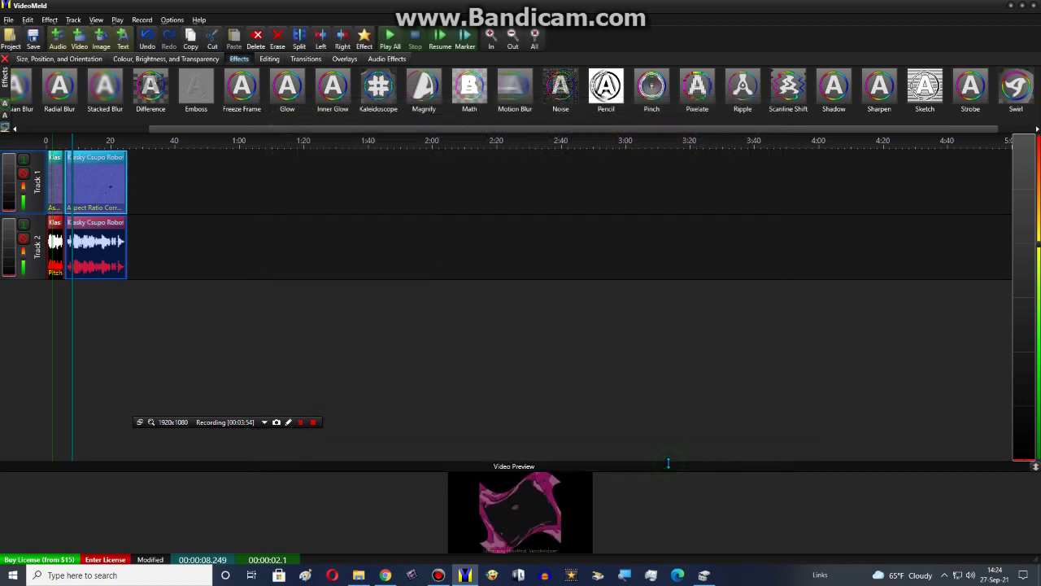
Open the audio effects of the second Track 2 clip and add Pitch effects
{"action": "right_click", "coordinate": [112, 238]}
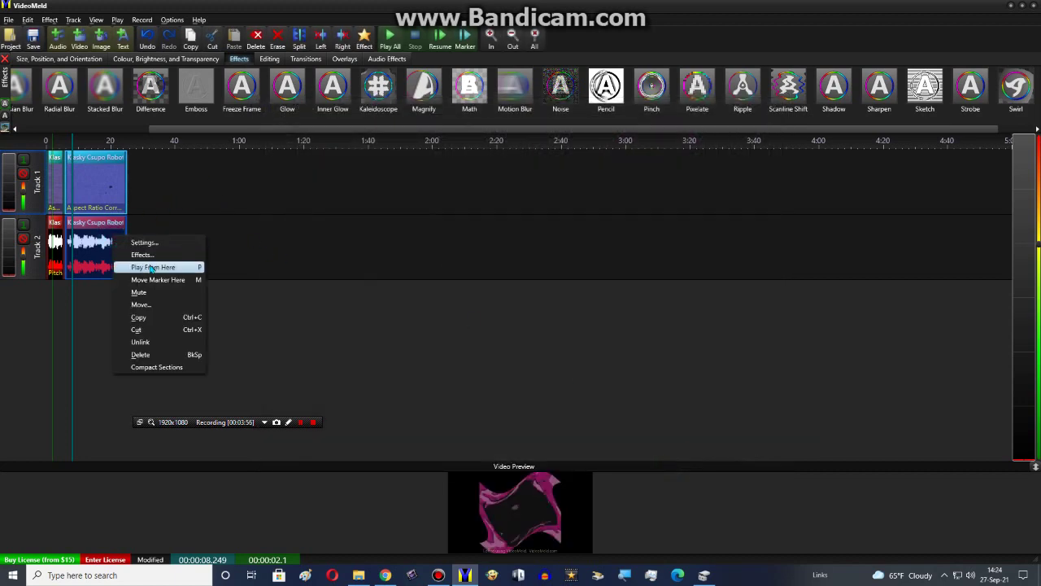
{"action": "left_click", "coordinate": [150, 264]}
{"action": "left_click", "coordinate": [372, 136]}
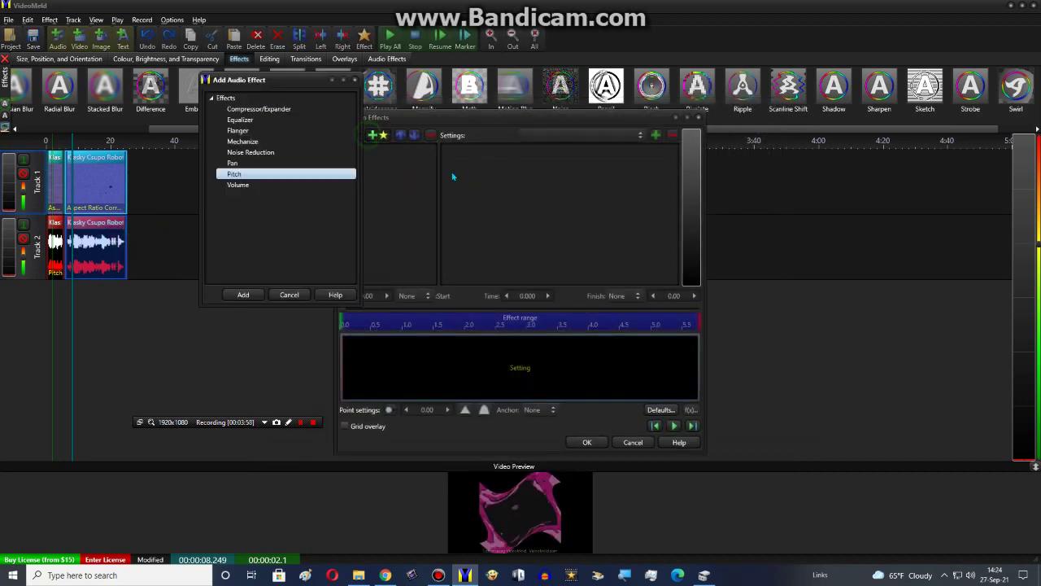
{"action": "double_click", "coordinate": [222, 174]}
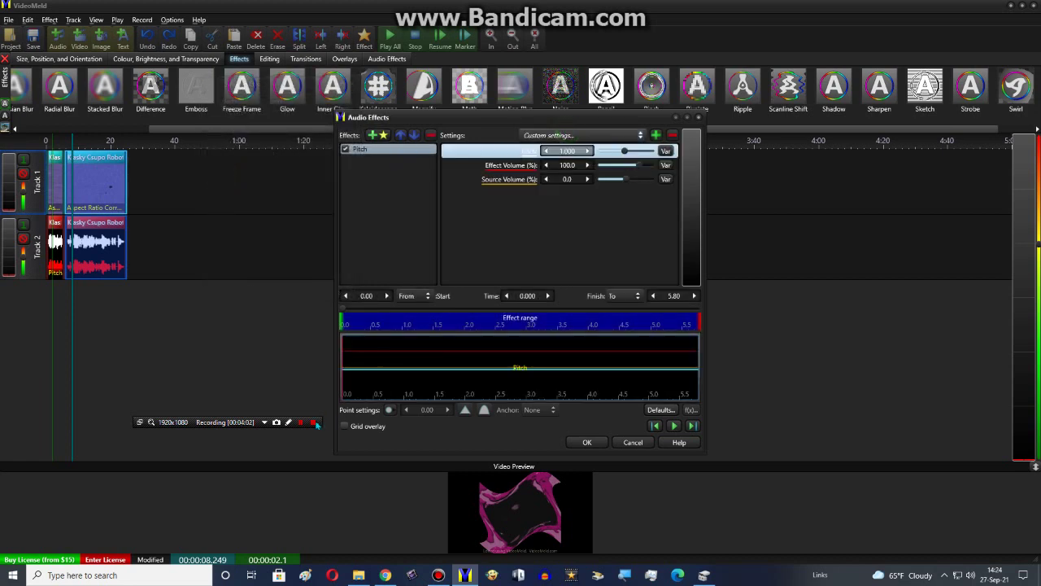
{"action": "left_click", "coordinate": [316, 423]}
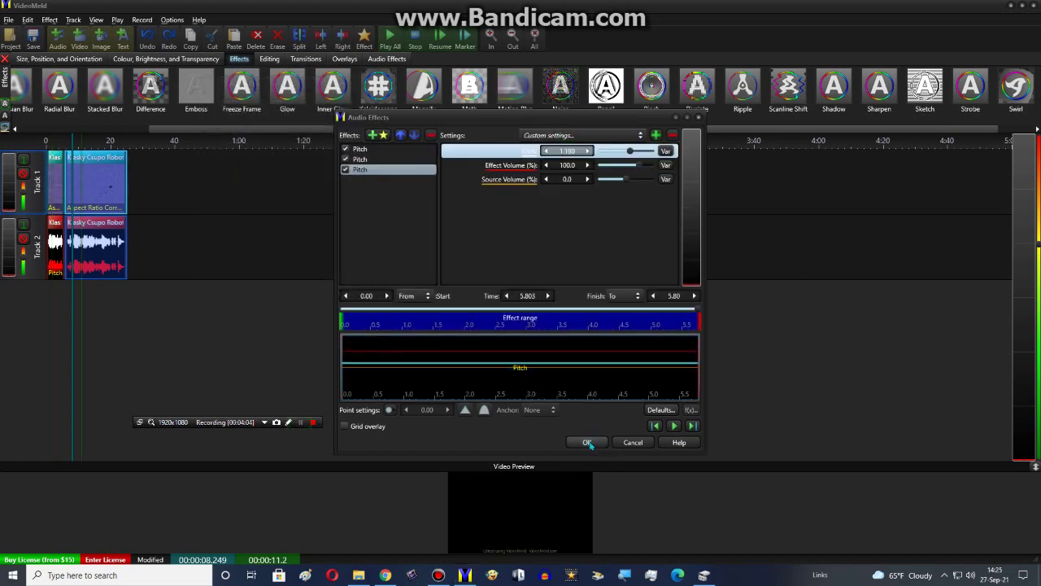
Review the first and third Pitch effects' settings and apply the audio effects to the second Track 2 clip
{"action": "left_click", "coordinate": [385, 153]}
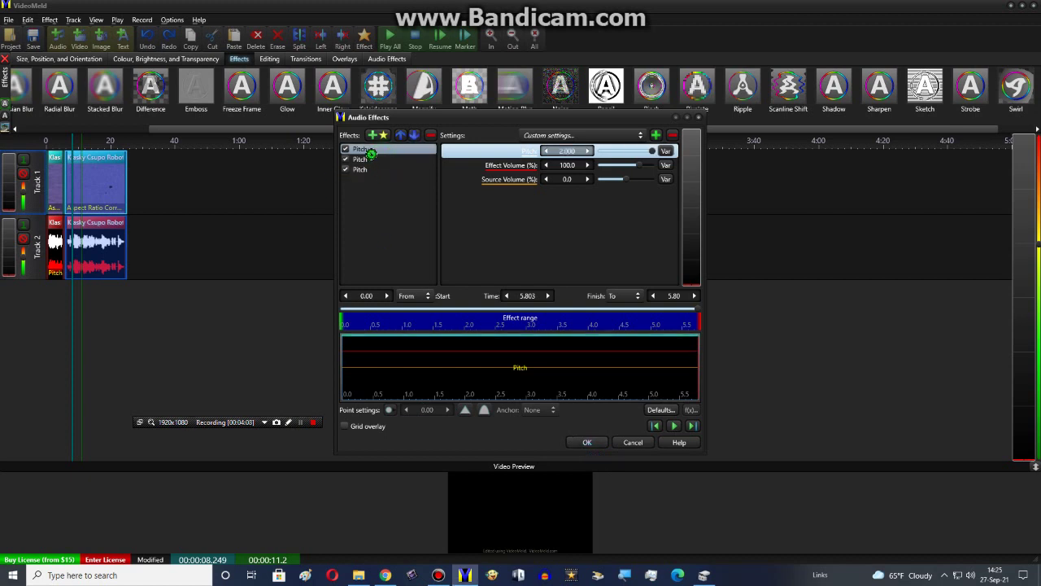
{"action": "left_click", "coordinate": [371, 169]}
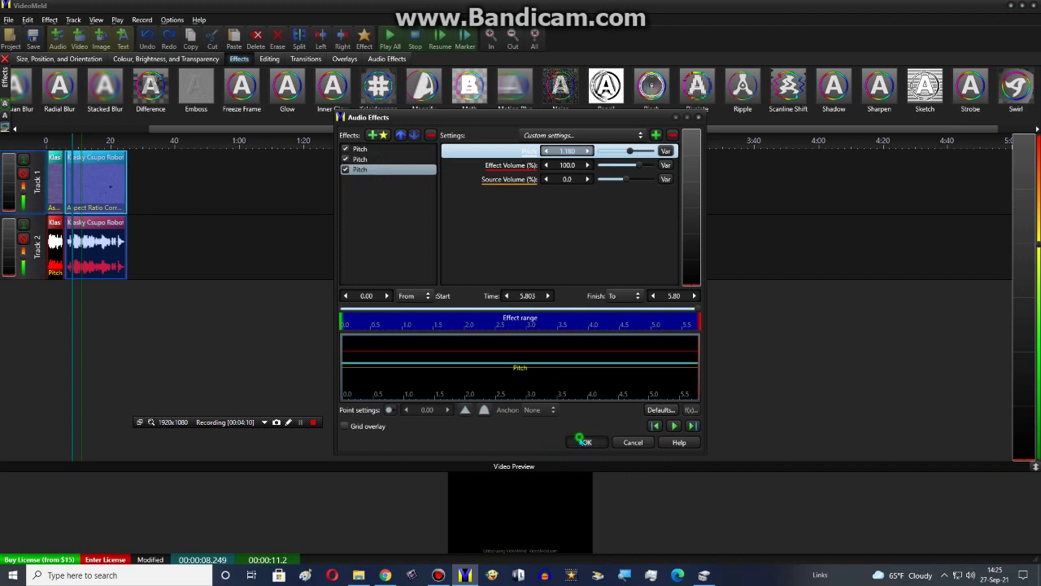
{"action": "left_click", "coordinate": [583, 440]}
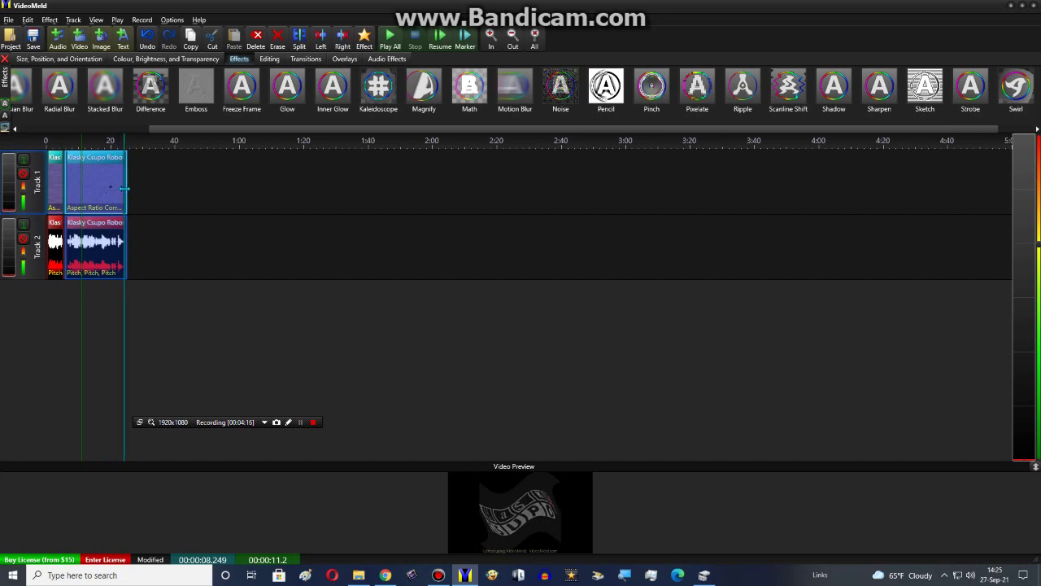
Place three more Klasky Csupo clips after the second clip on both tracks and preview the first of them
{"action": "left_click", "coordinate": [155, 200]}
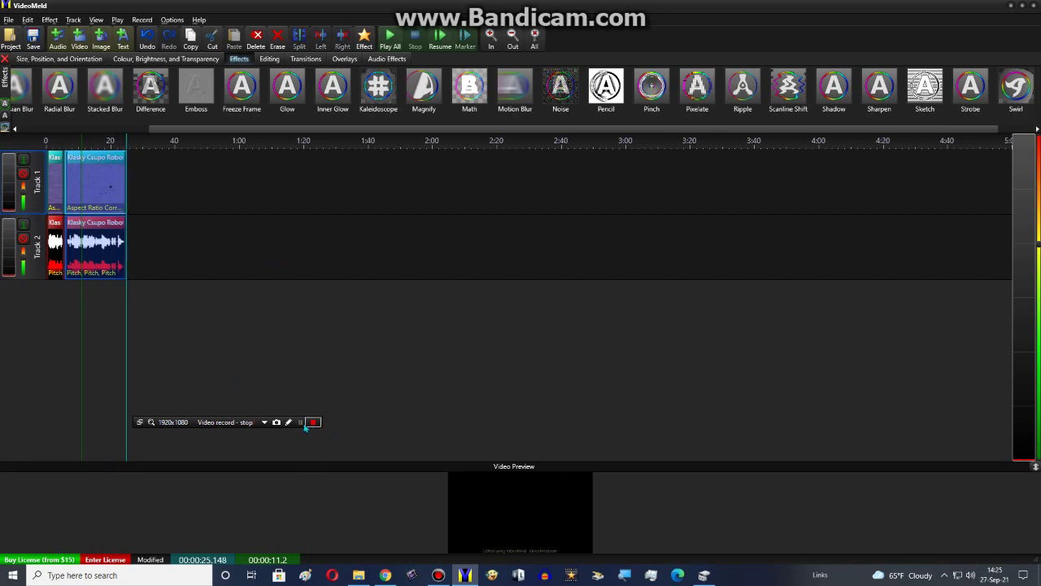
{"action": "key", "text": "ctrl+v"}
{"action": "left_click", "coordinate": [391, 36]}
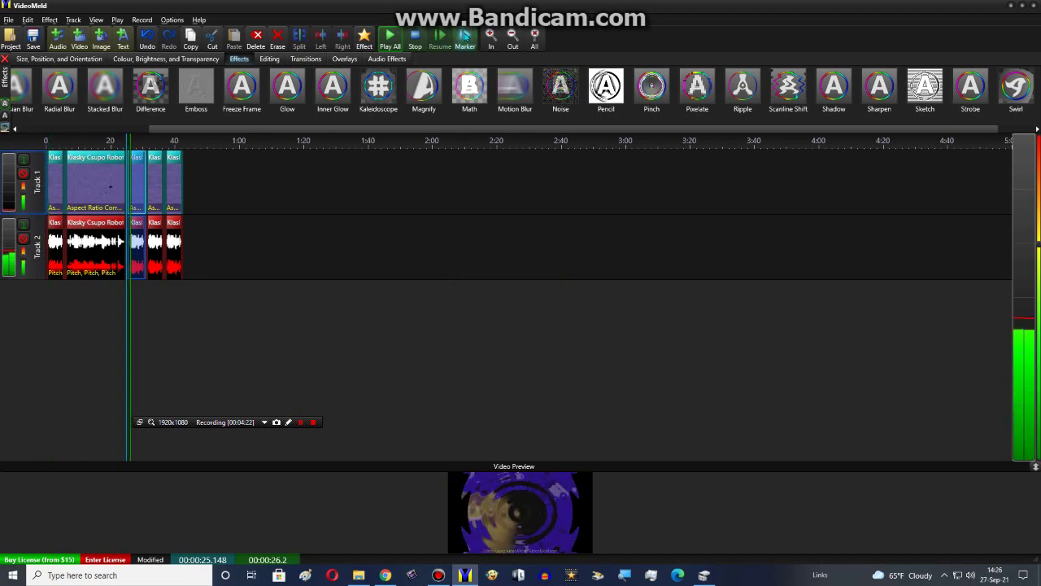
{"action": "left_click", "coordinate": [422, 37]}
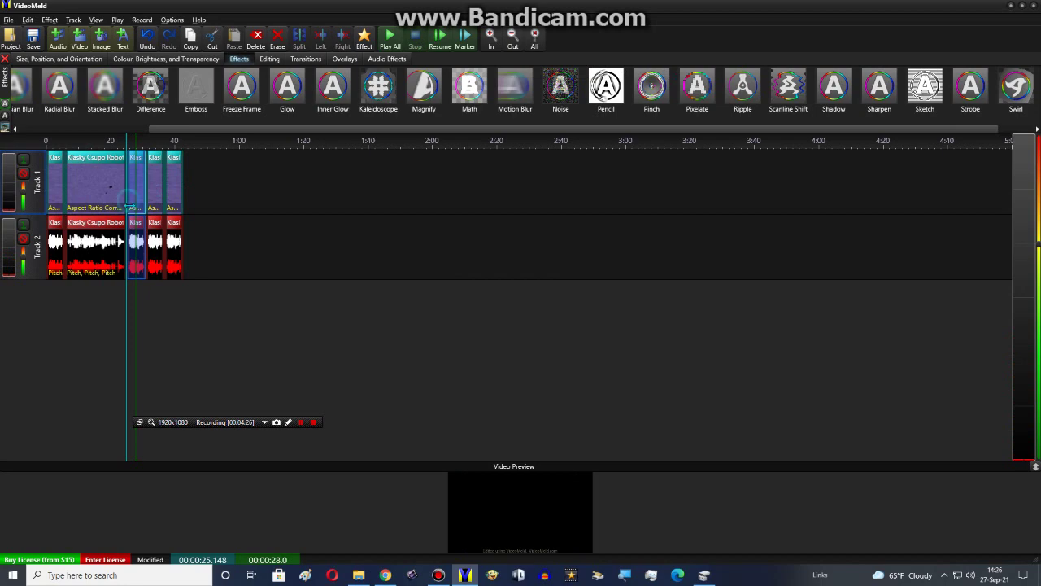
Open the third Track 1 clip's video effects and set Ripple to amplitude 0.080, frequency 46, variable phase starting at -9.425 and aspect ratio 2.000
{"action": "right_click", "coordinate": [134, 197]}
{"action": "left_click", "coordinate": [158, 214]}
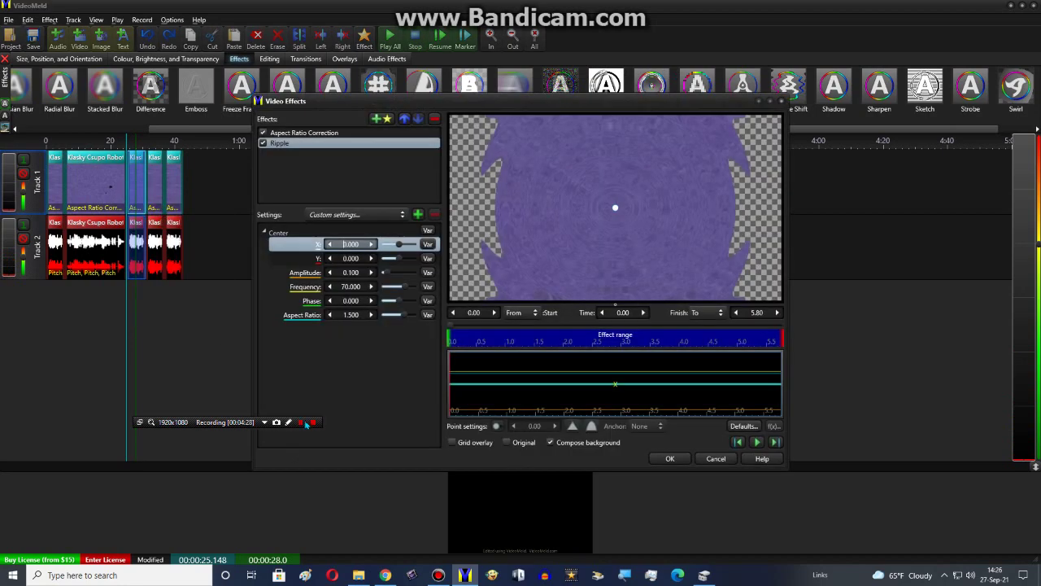
{"action": "left_click", "coordinate": [301, 423]}
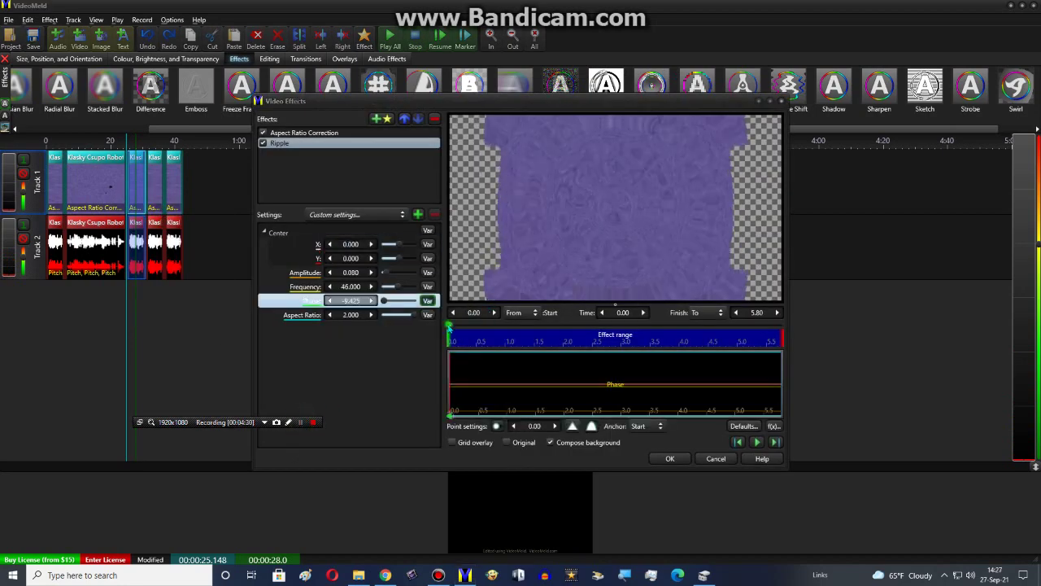
Raise the Ripple phase to its maximum at 5.80 s, preview the animated ripple, and apply it to the clip
{"action": "key", "text": "End"}
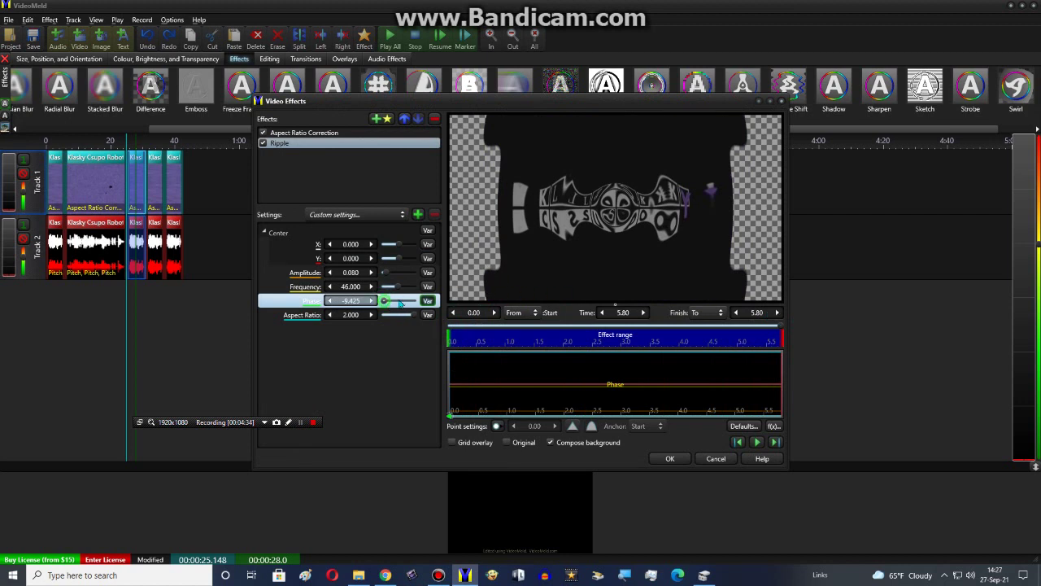
{"action": "left_click_drag", "start_coordinate": [400, 303], "coordinate": [415, 301]}
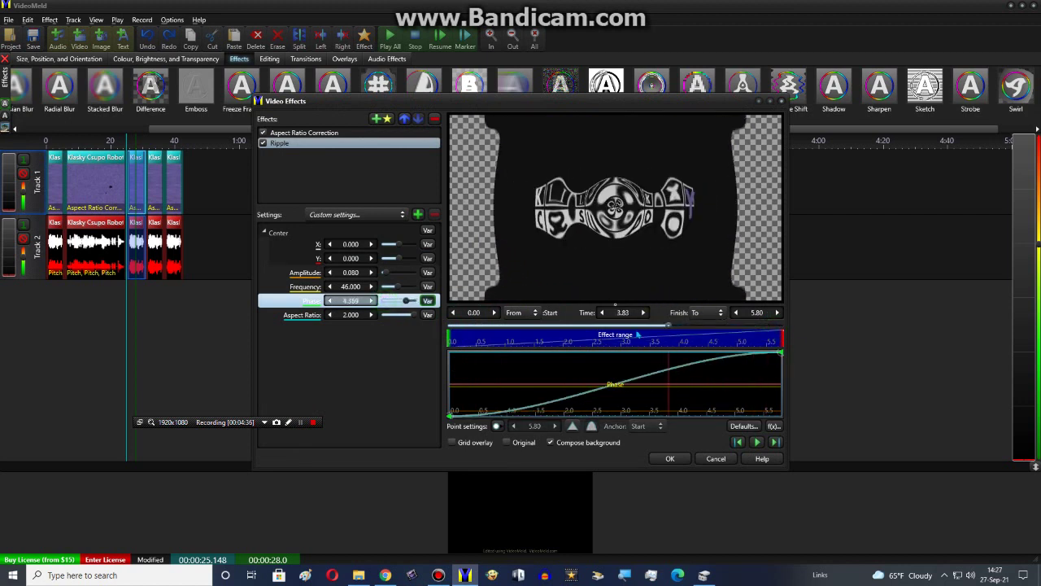
{"action": "left_click", "coordinate": [455, 313]}
{"action": "left_click", "coordinate": [757, 442]}
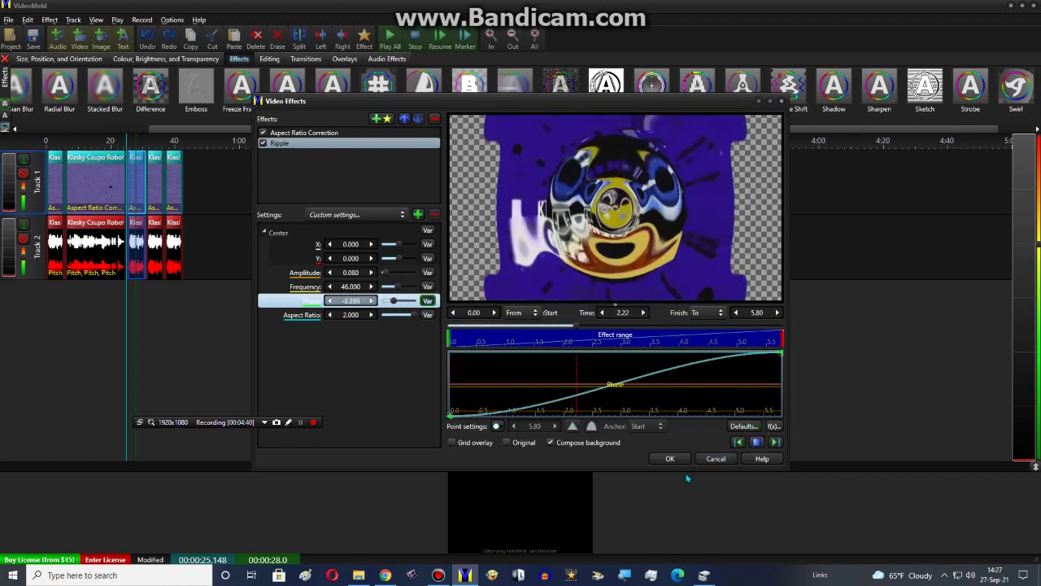
{"action": "left_click", "coordinate": [670, 458]}
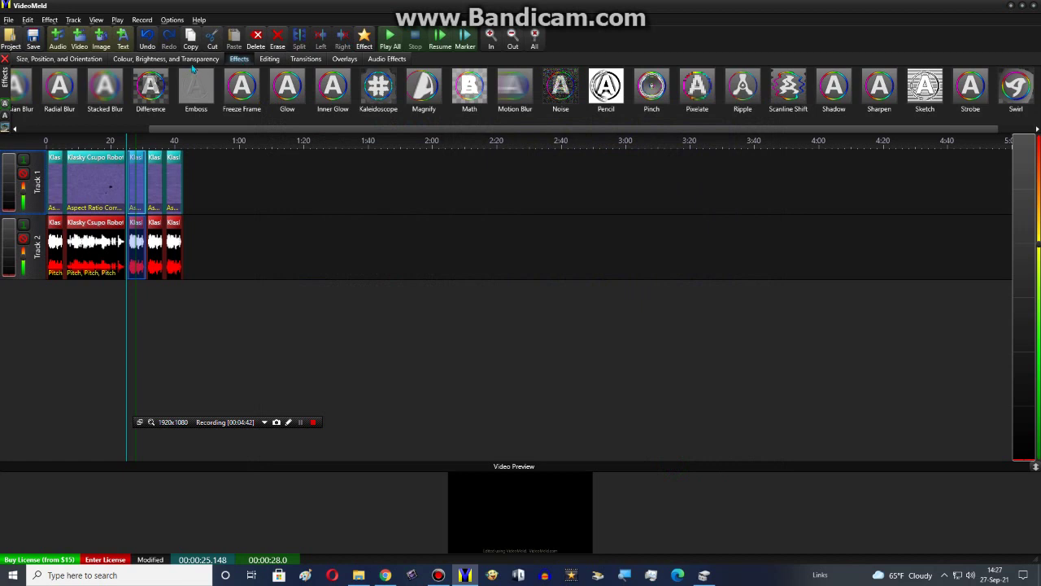
Add a Hue effect to the third Track 1 clip and set its hue to -0.350, previewing at 1.46 s
{"action": "left_click", "coordinate": [122, 60]}
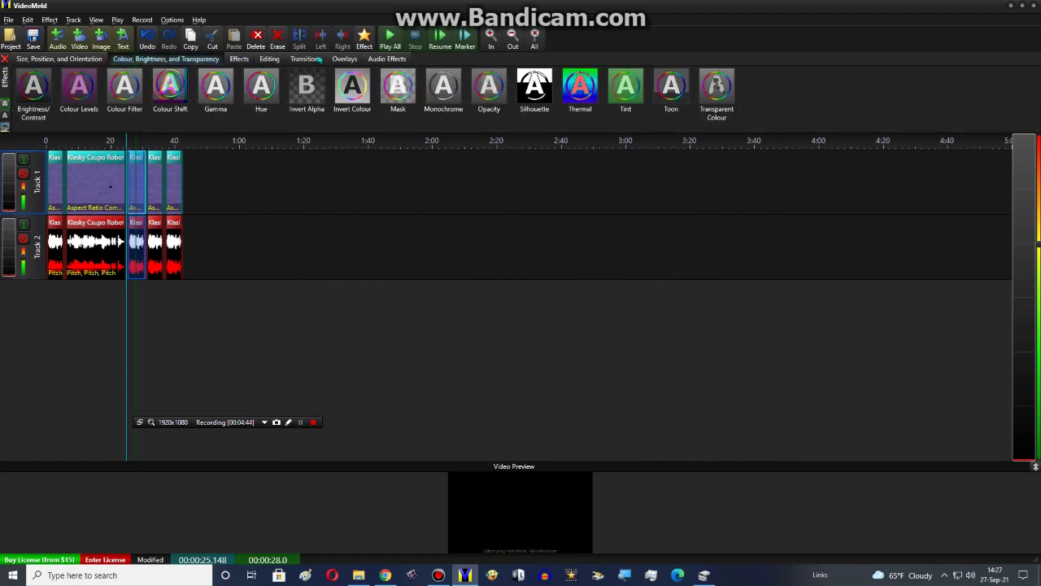
{"action": "left_click_drag", "start_coordinate": [170, 87], "coordinate": [134, 196]}
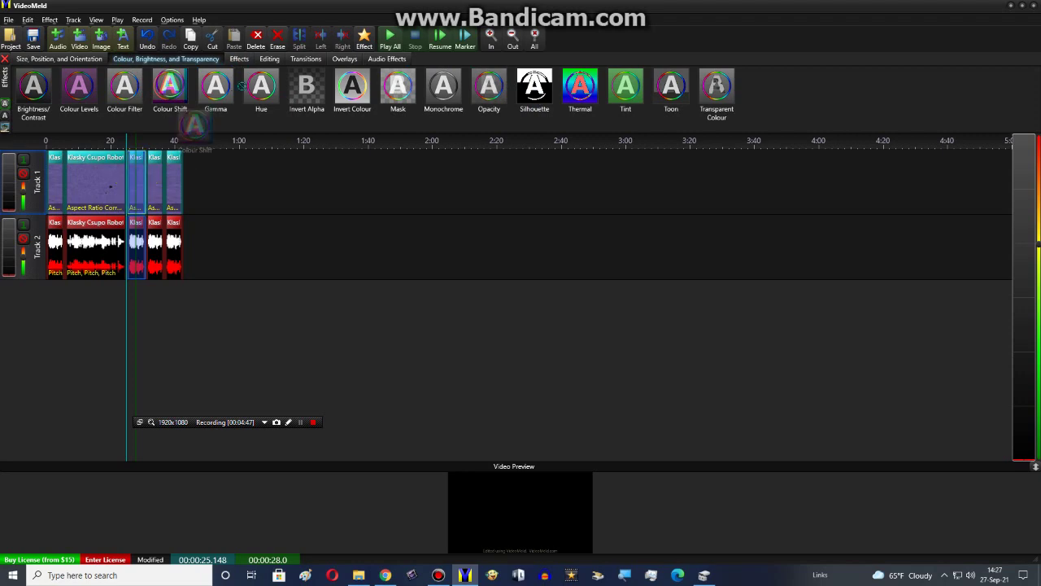
{"action": "right_click", "coordinate": [140, 179]}
{"action": "left_click", "coordinate": [171, 198]}
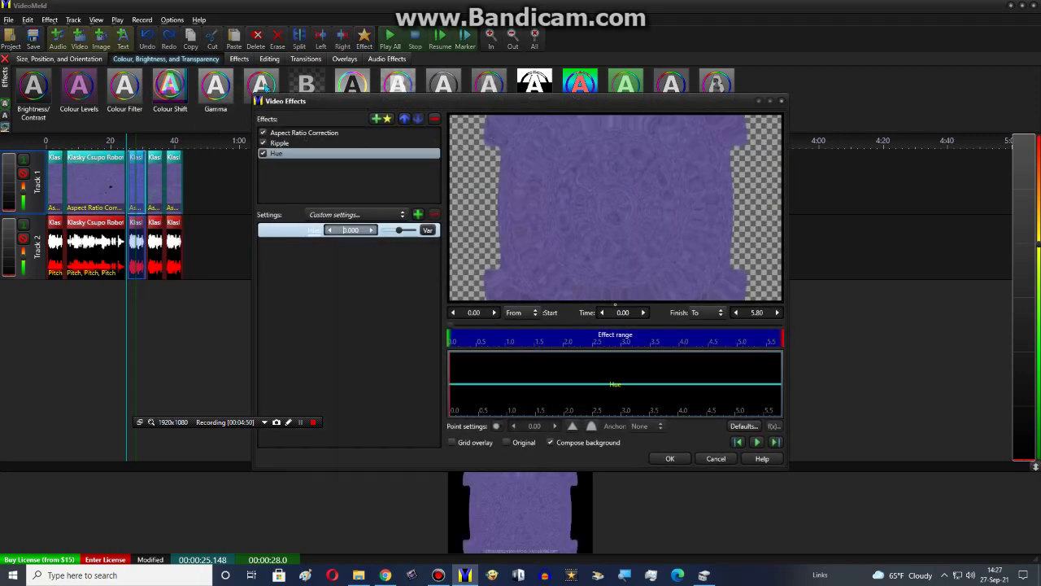
{"action": "key", "text": "space"}
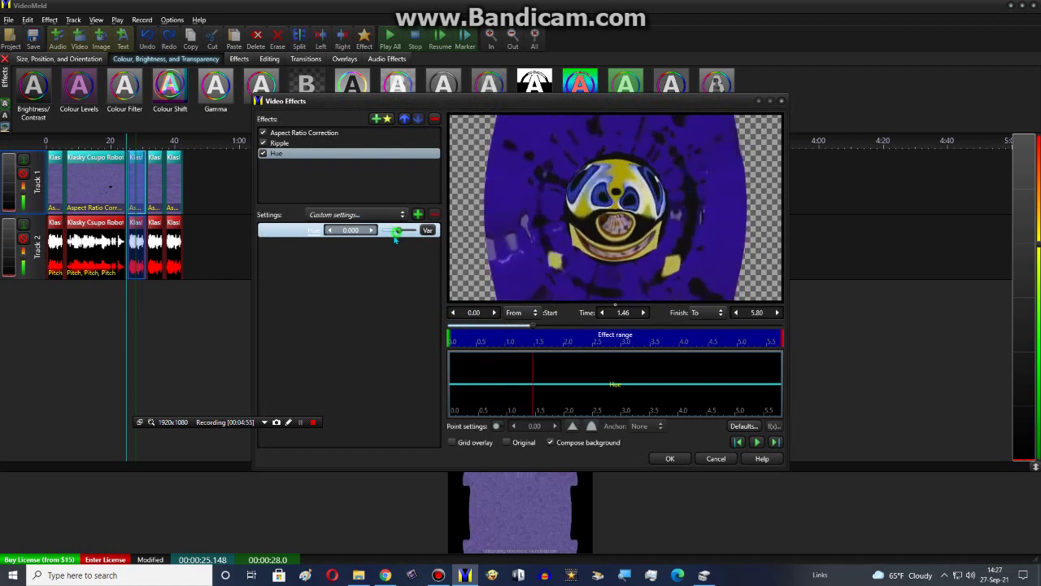
{"action": "left_click_drag", "start_coordinate": [395, 237], "coordinate": [393, 242]}
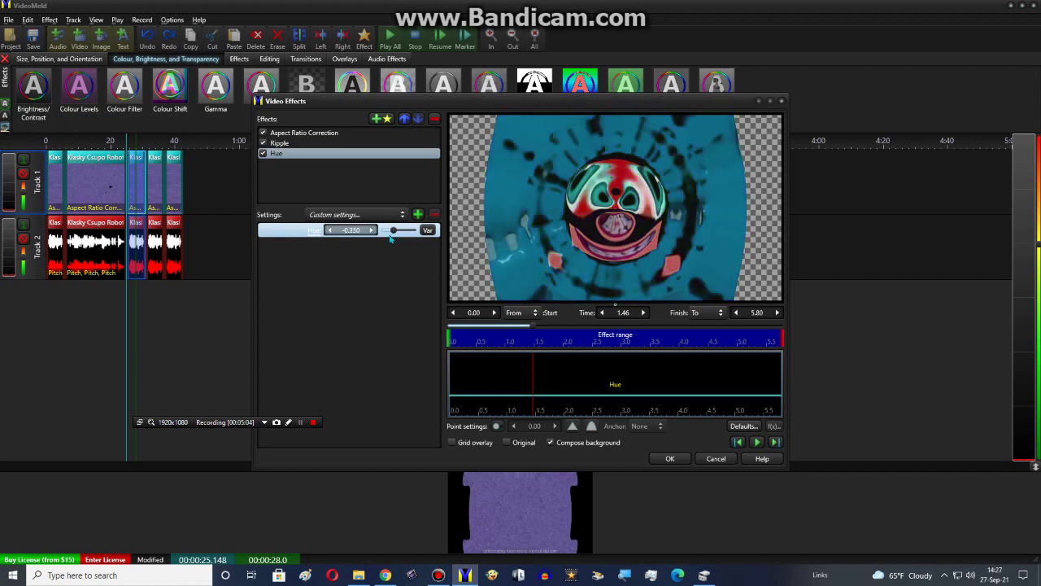
Set the third Track 1 clip's Hue to -0.300, save the setting as a preset, and apply the effects
{"action": "left_click", "coordinate": [373, 230]}
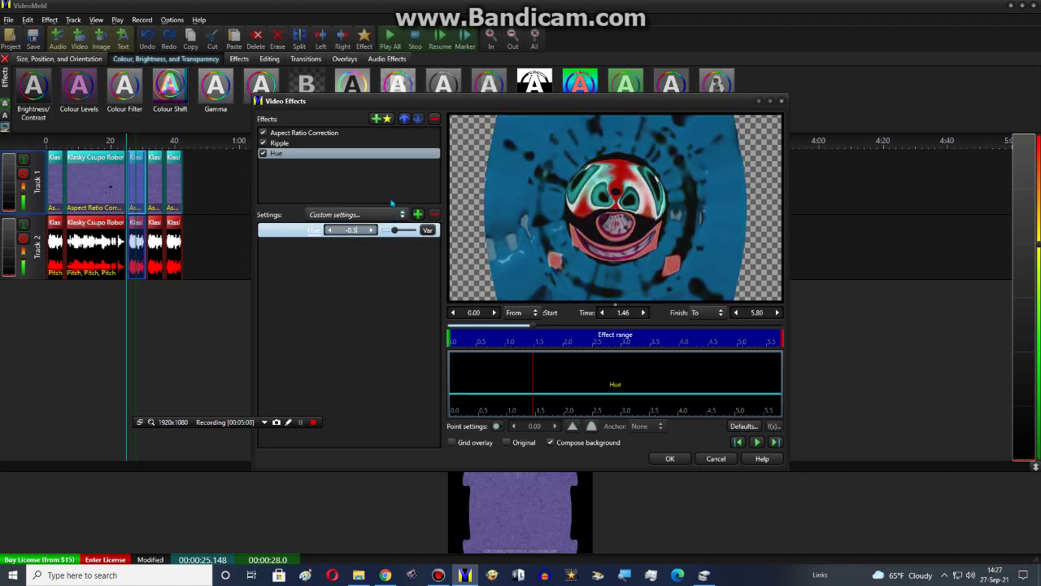
{"action": "left_click", "coordinate": [417, 214]}
{"action": "type", "text": "1"}
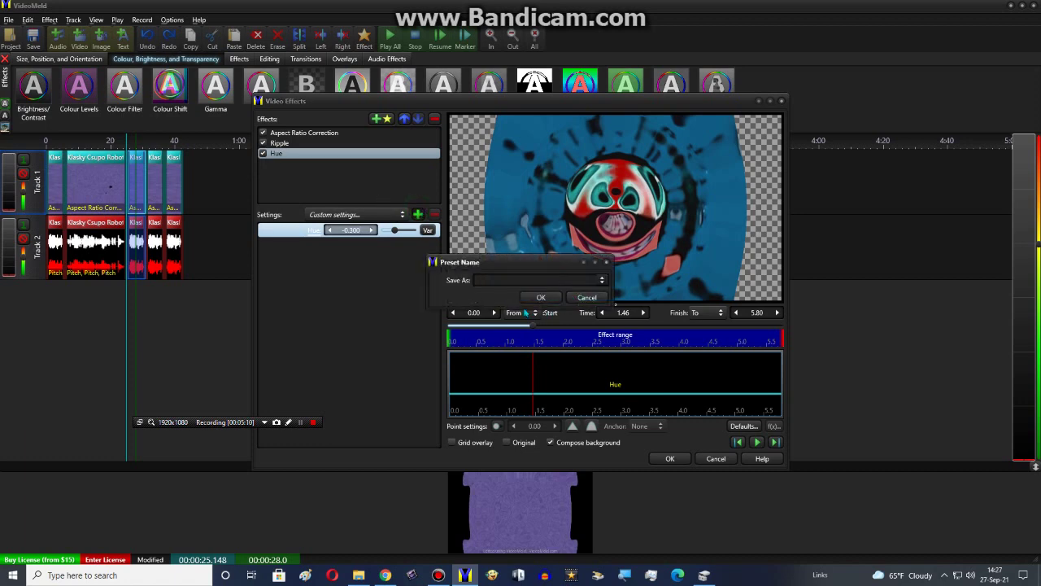
{"action": "left_click", "coordinate": [542, 294]}
{"action": "left_click", "coordinate": [670, 458]}
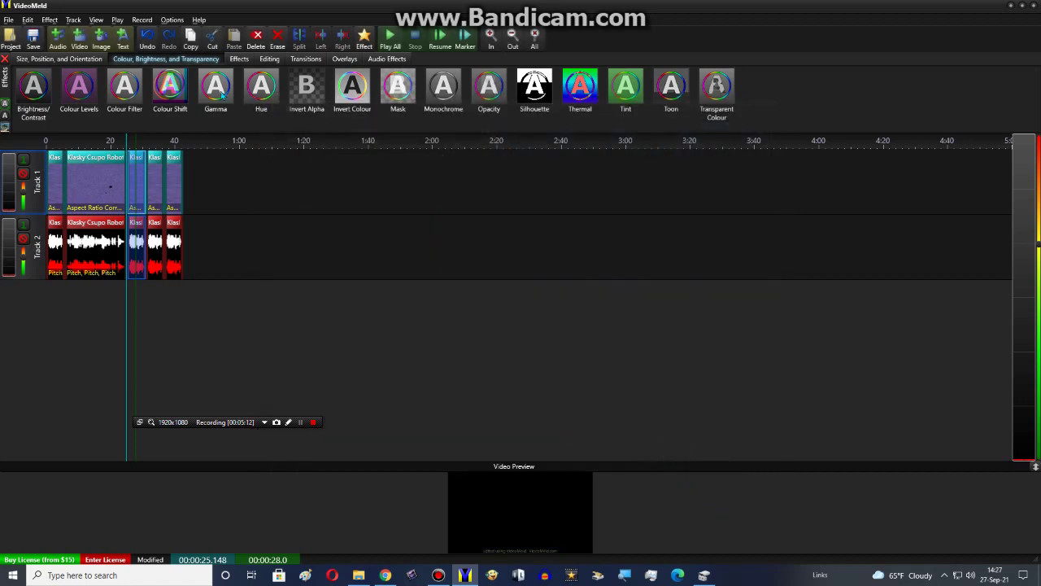
Add three more Hue effects to the third Track 1 clip at 0.380, 0.380 and 0.130, check each one, and apply them
{"action": "right_click", "coordinate": [151, 187]}
{"action": "left_click", "coordinate": [167, 202]}
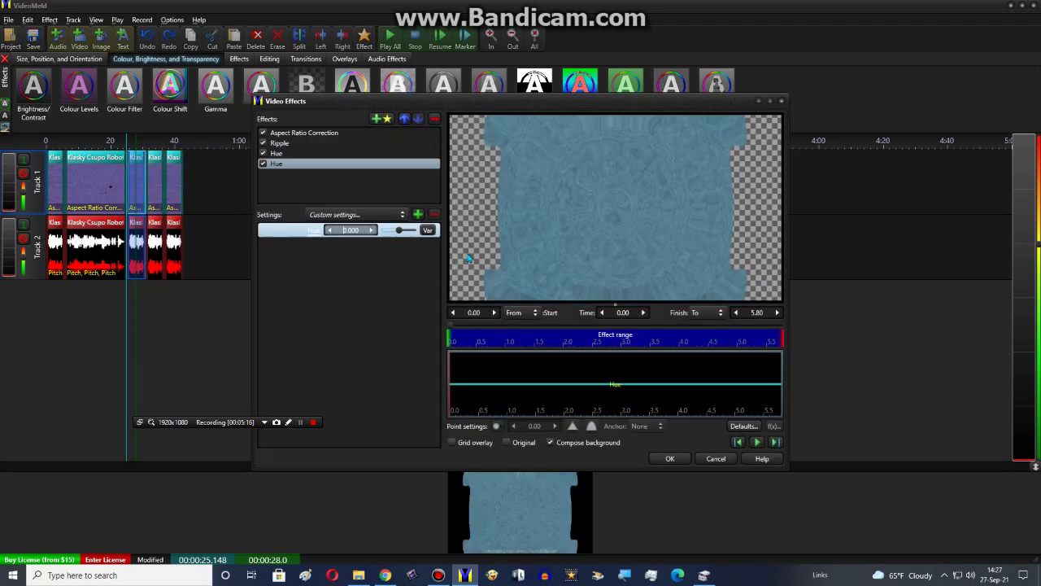
{"action": "left_click", "coordinate": [300, 421]}
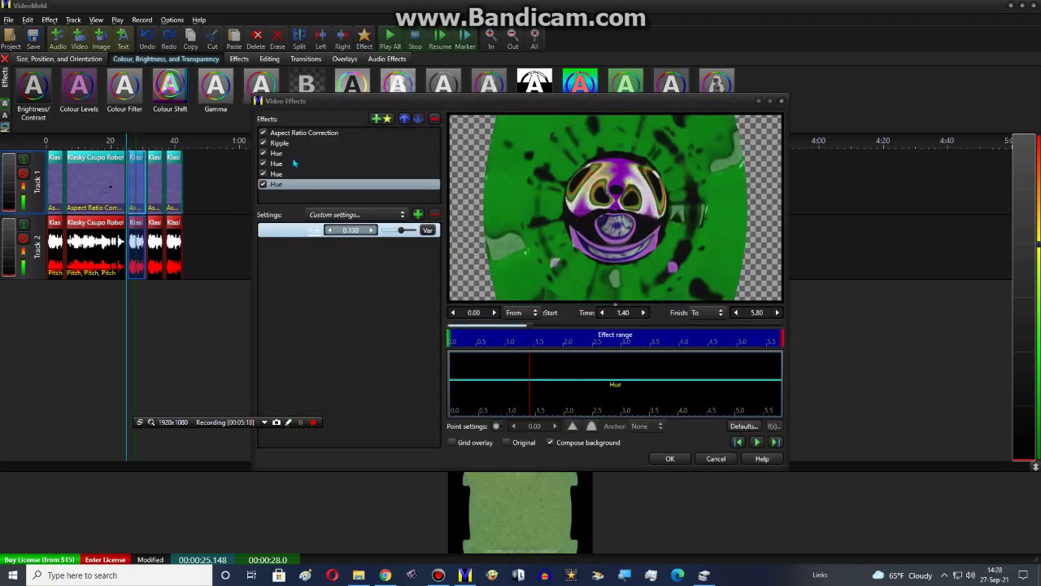
{"action": "left_click", "coordinate": [288, 154]}
{"action": "left_click", "coordinate": [289, 163]}
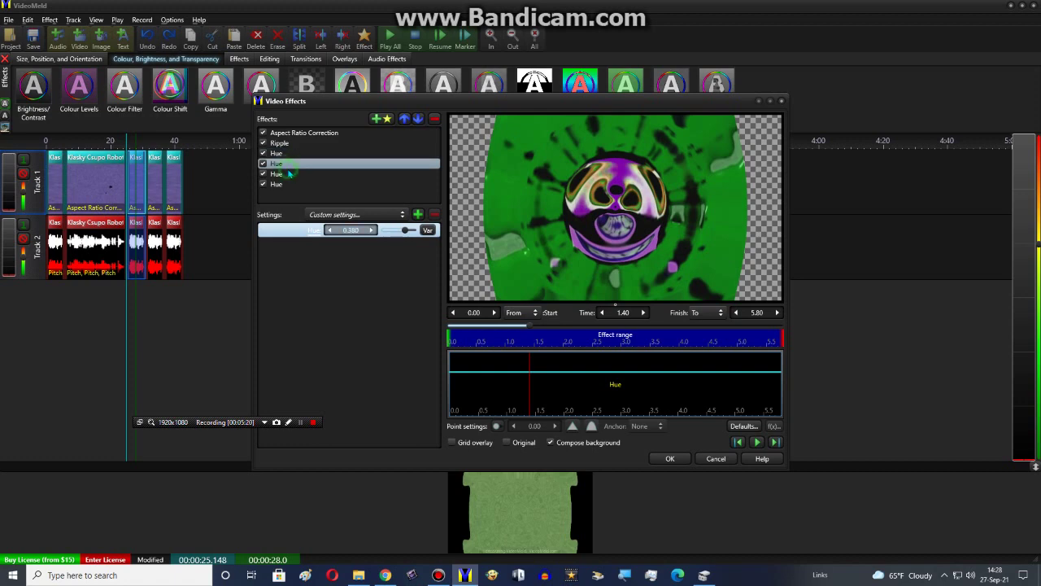
{"action": "left_click", "coordinate": [280, 174]}
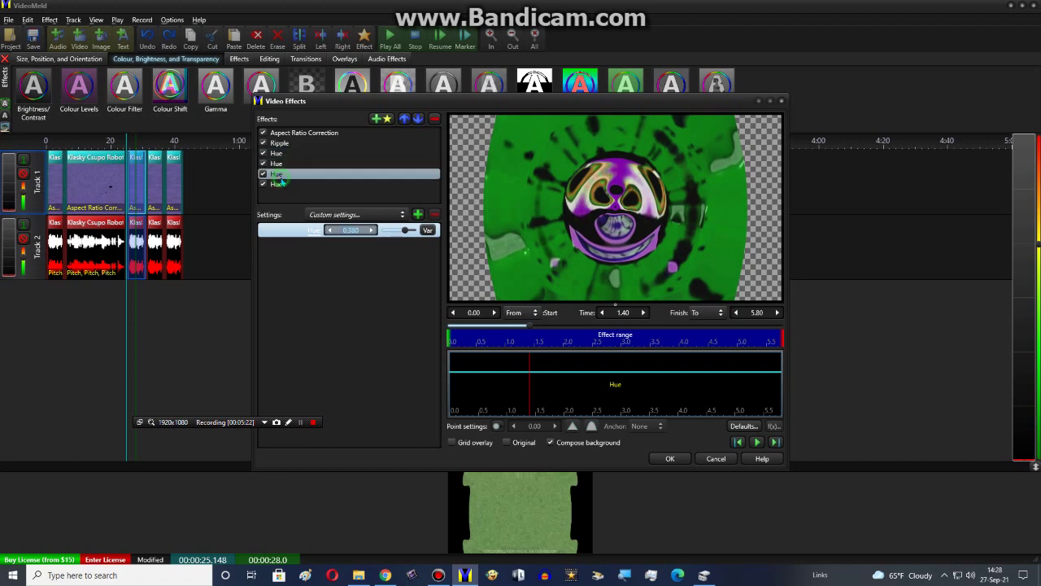
{"action": "left_click", "coordinate": [278, 185]}
{"action": "left_click", "coordinate": [670, 459]}
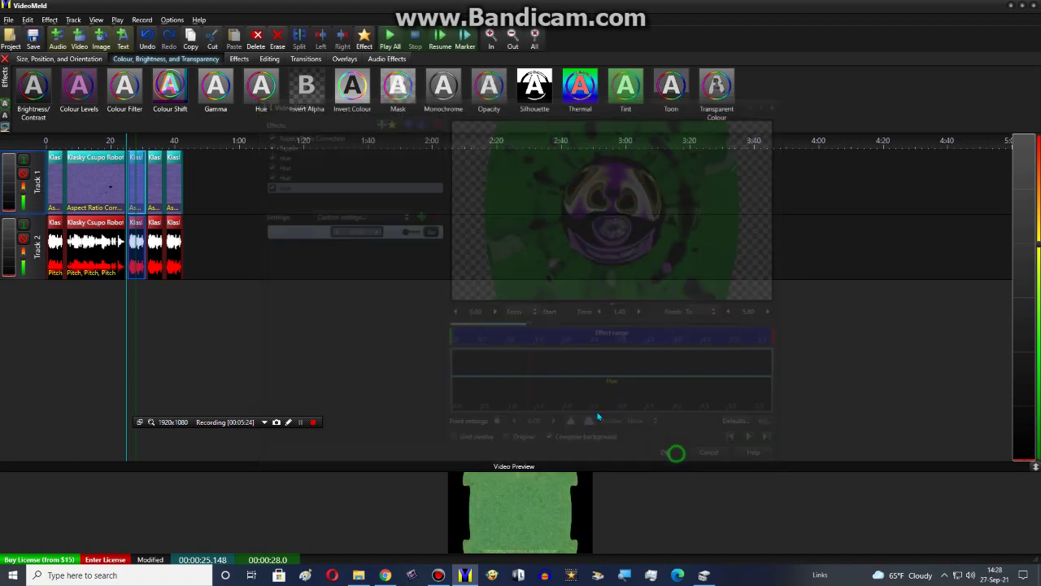
Preview the third clip, add a Pitch effect to its Track 2 audio, and lower the pitch to 0.700 during playback
{"action": "right_click", "coordinate": [137, 259]}
{"action": "left_click", "coordinate": [161, 286]}
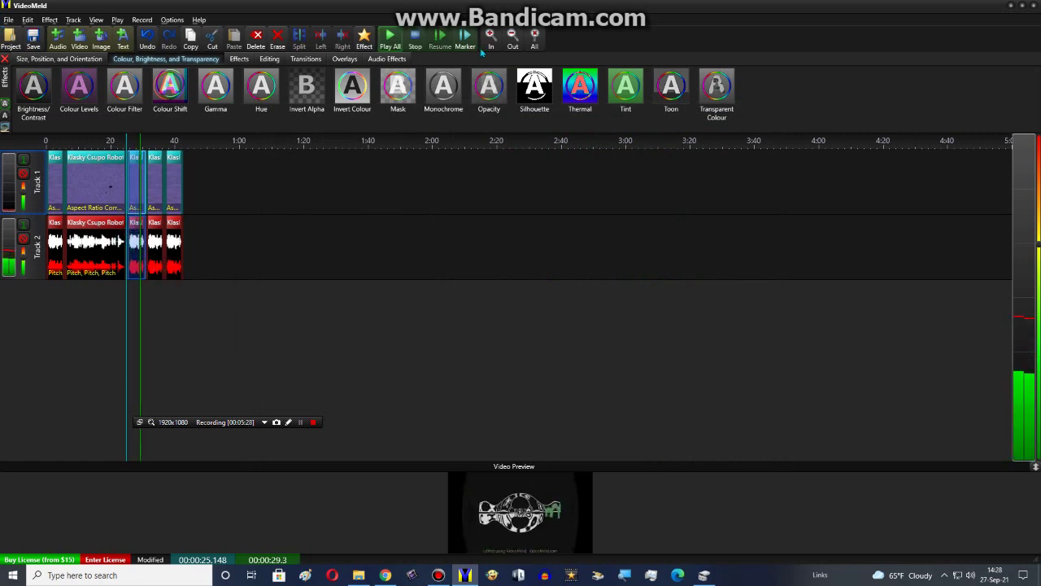
{"action": "right_click", "coordinate": [140, 236]}
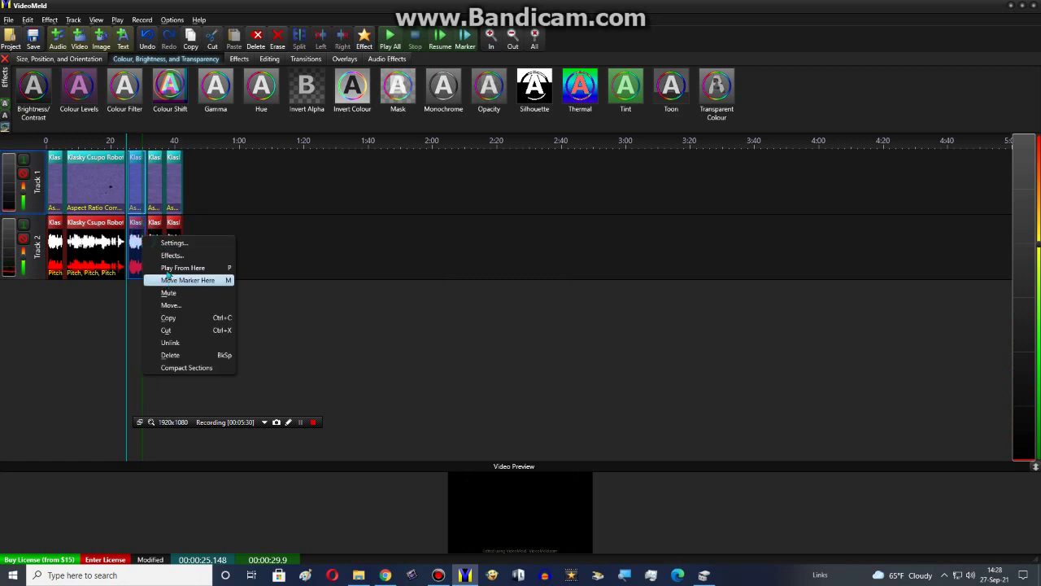
{"action": "left_click", "coordinate": [172, 255]}
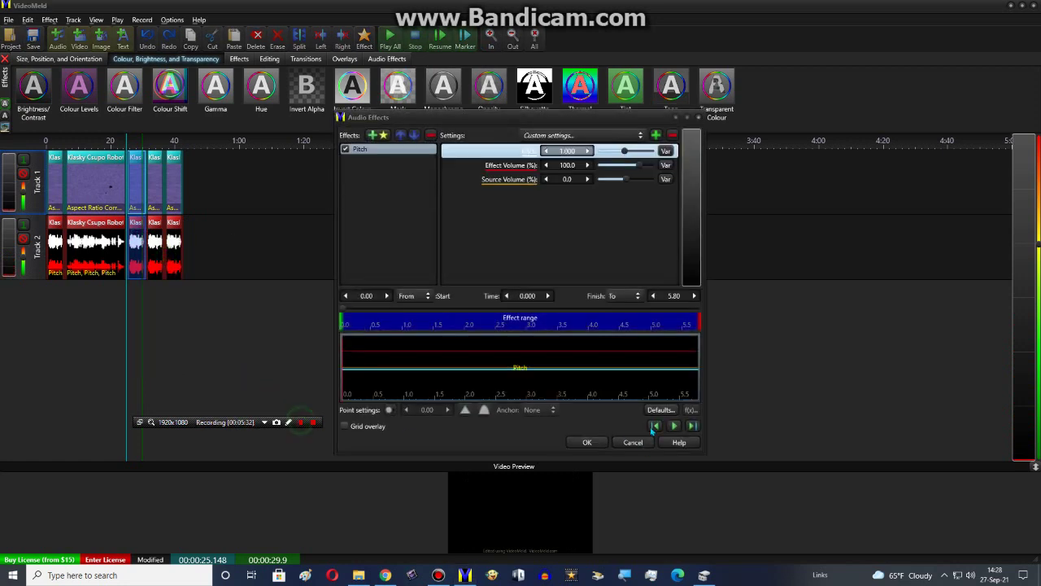
{"action": "left_click", "coordinate": [674, 425]}
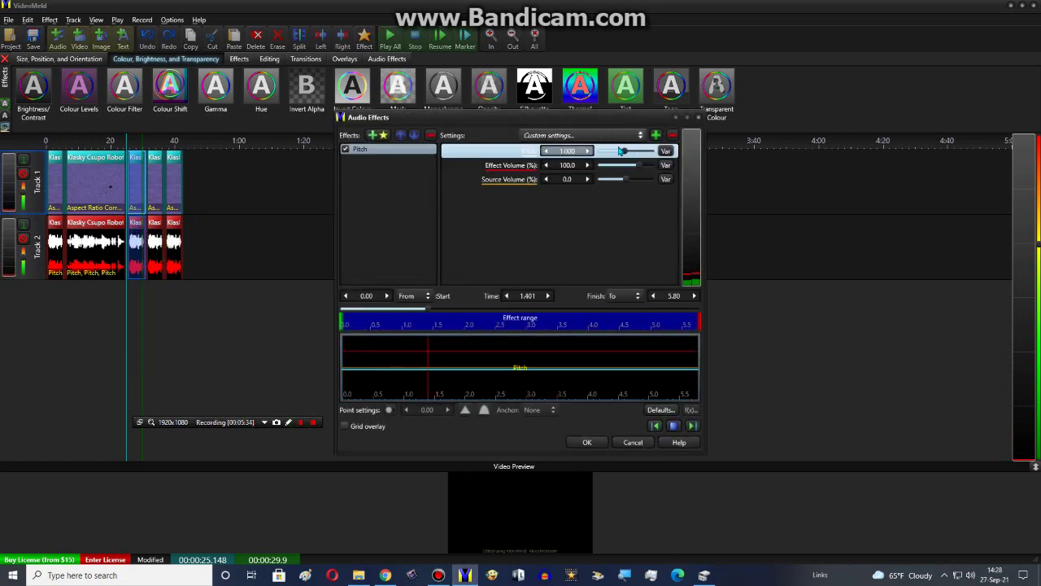
{"action": "left_click_drag", "start_coordinate": [621, 152], "coordinate": [615, 162]}
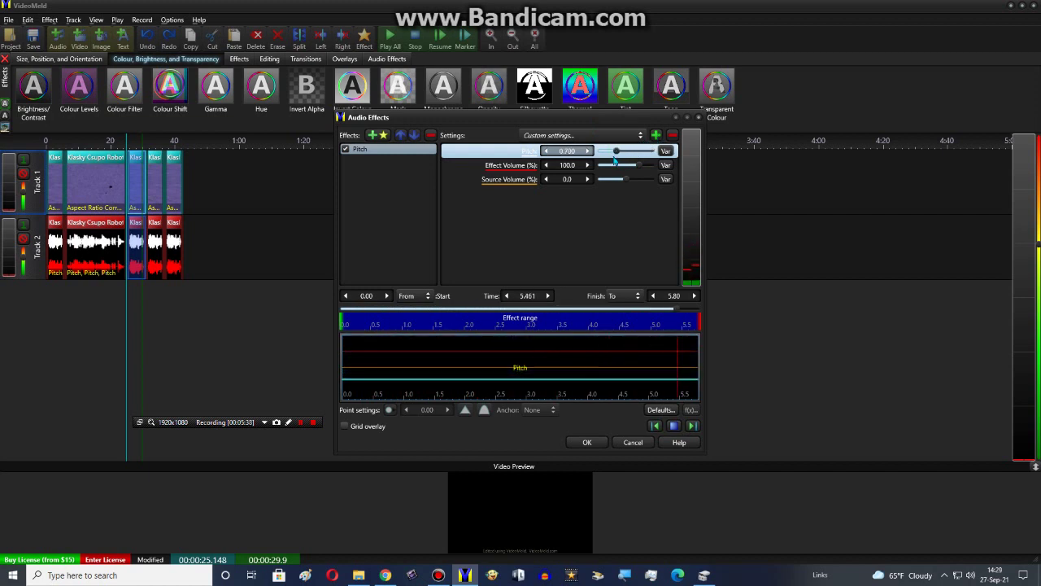
Set the pitch to 0.710, save it as the preset "Pitch -6", preview the sound, and apply it
{"action": "left_click", "coordinate": [656, 134]}
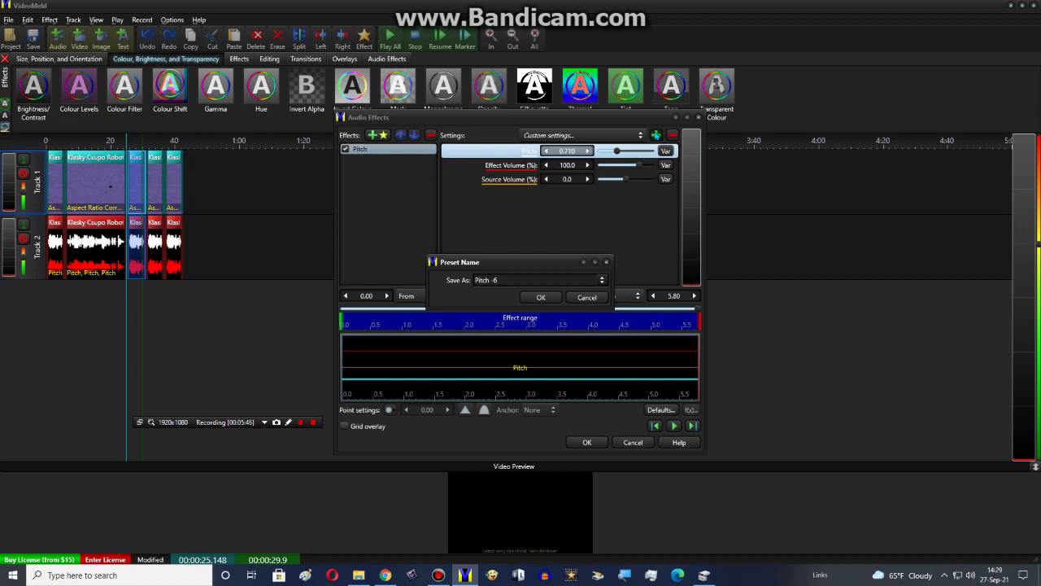
{"action": "key", "text": "Return"}
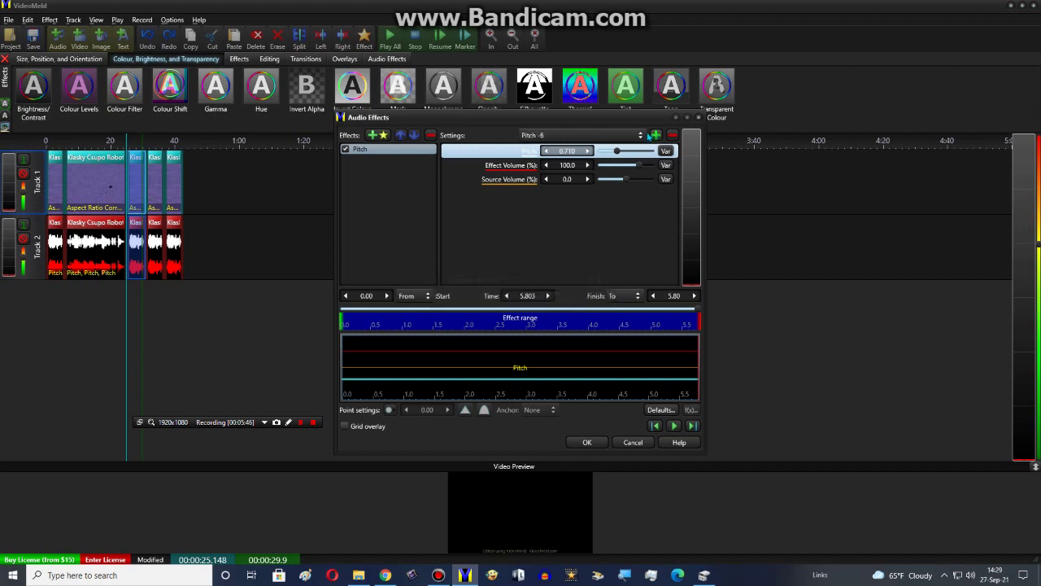
{"action": "left_click", "coordinate": [675, 425]}
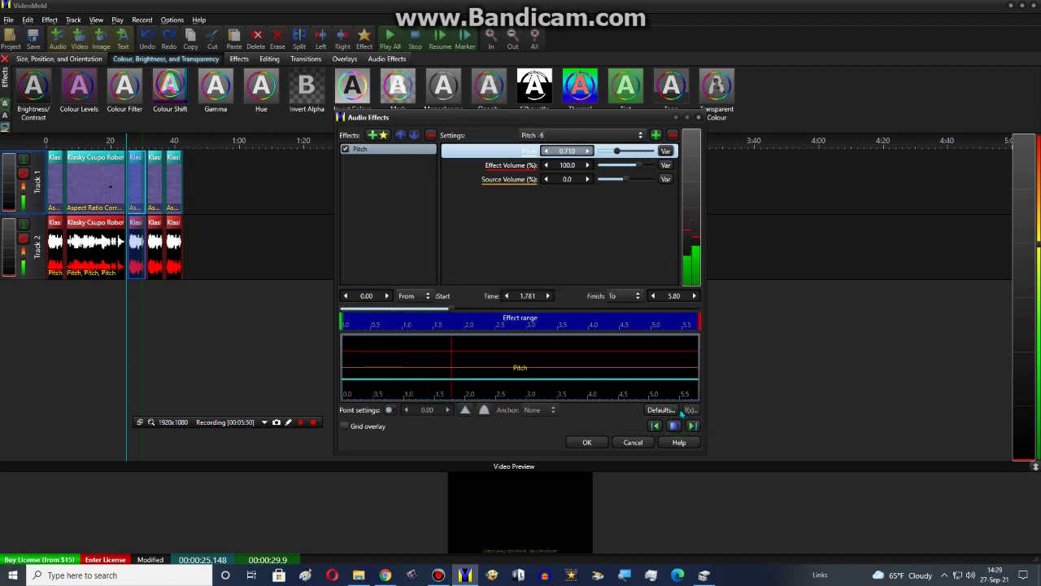
{"action": "left_click", "coordinate": [587, 442]}
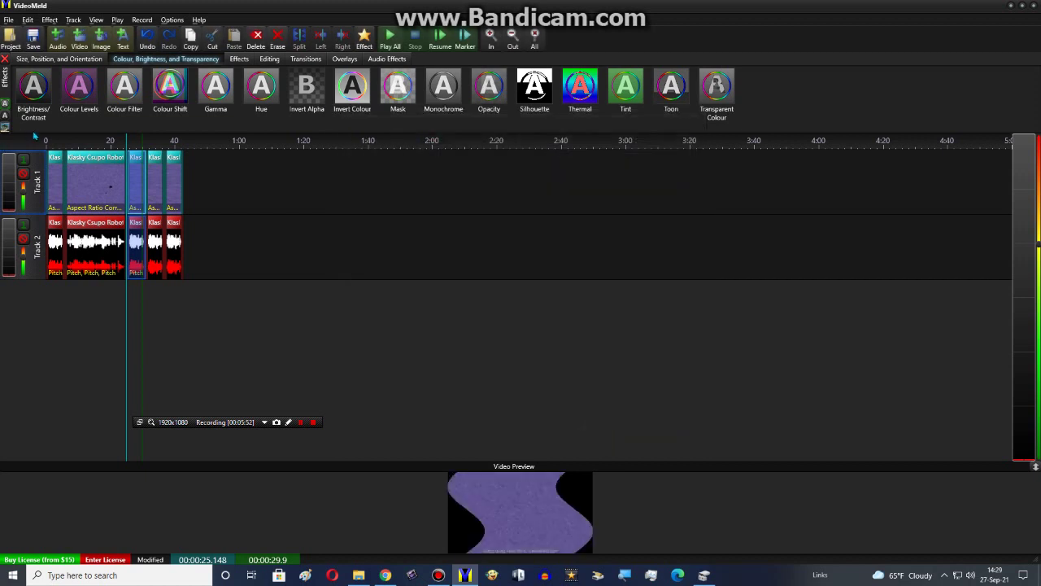
Open the fourth Track 2 clip's audio effects and add Pitch and Noise Reduction
{"action": "right_click", "coordinate": [154, 238]}
{"action": "left_click", "coordinate": [184, 251]}
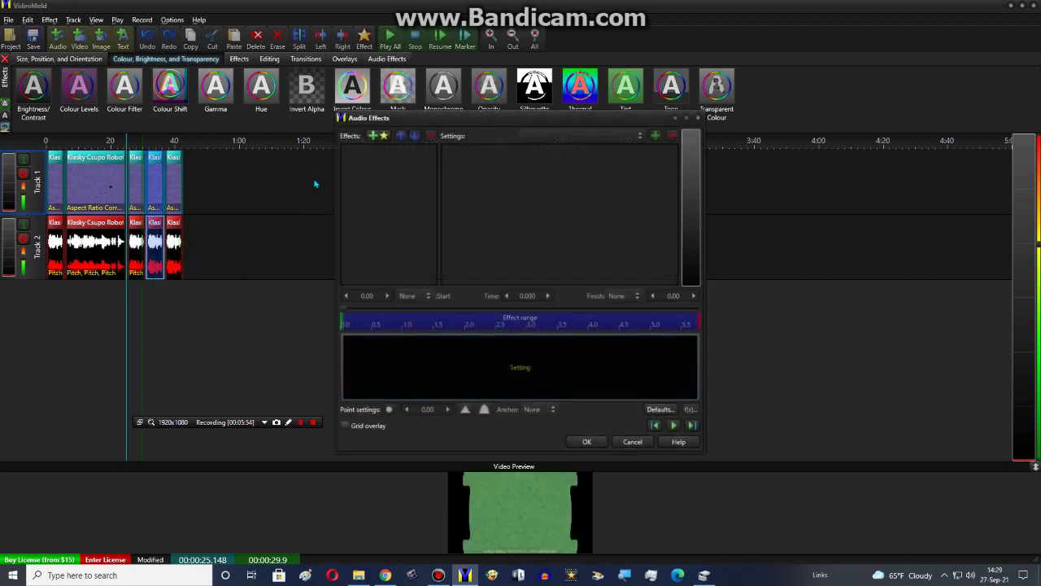
{"action": "left_click", "coordinate": [373, 135]}
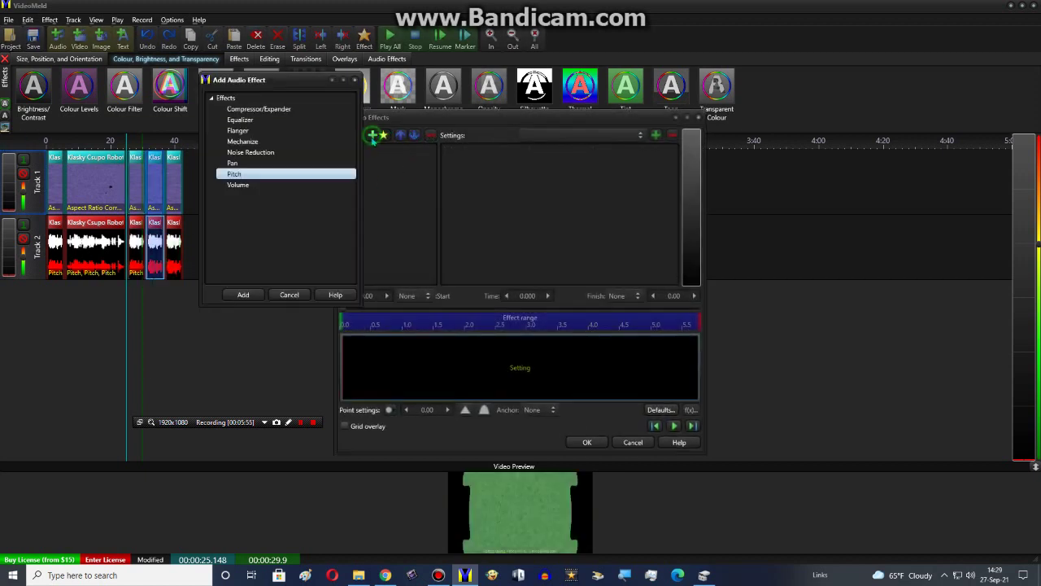
{"action": "double_click", "coordinate": [233, 175]}
{"action": "left_click", "coordinate": [373, 135]}
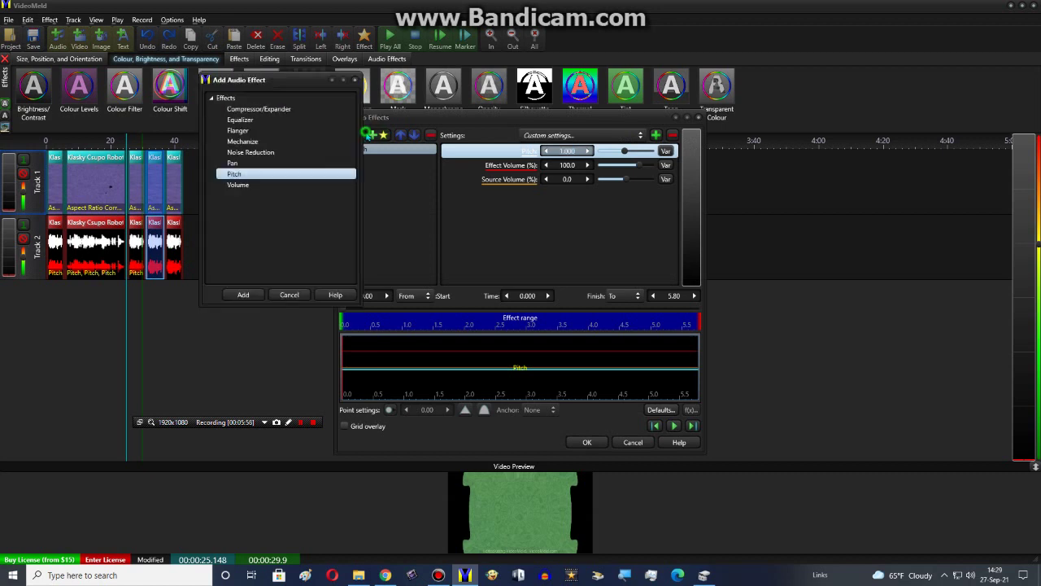
{"action": "double_click", "coordinate": [241, 152]}
Set Noise Reduction to threshold -108 dB, effect volume 200% and source volume -126%, previewing the sound
{"action": "left_click", "coordinate": [674, 426]}
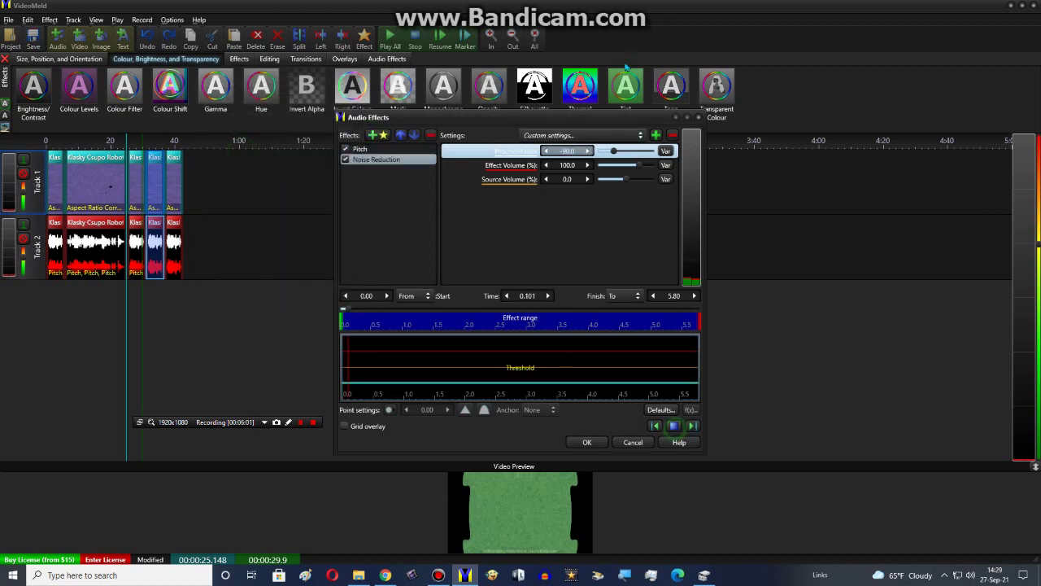
{"action": "mouse_move", "coordinate": [614, 151]}
{"action": "left_mouse_down"}
{"action": "mouse_move", "coordinate": [652, 151]}
{"action": "mouse_move", "coordinate": [602, 153]}
{"action": "left_mouse_up"}
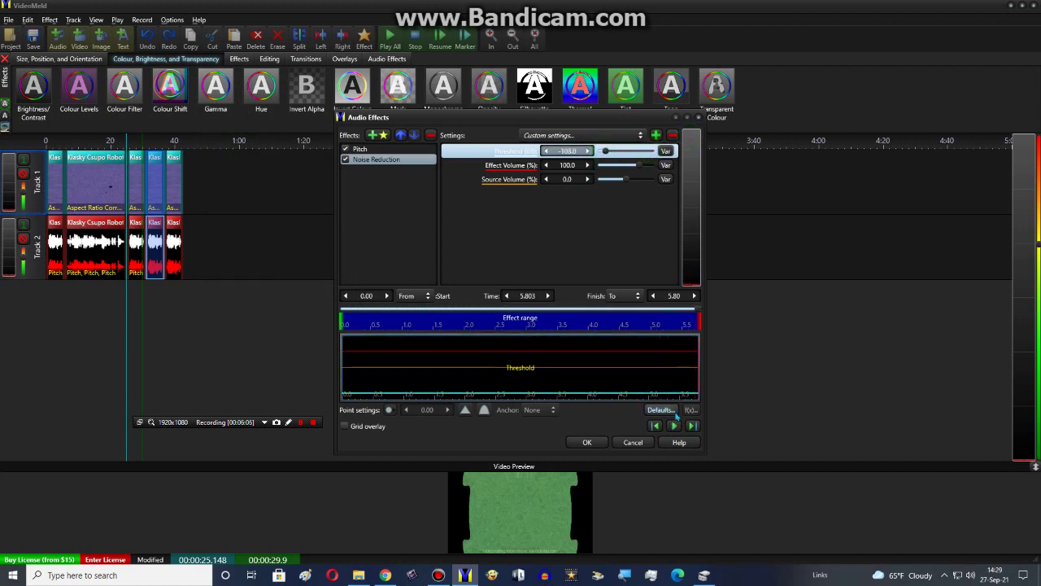
{"action": "left_click", "coordinate": [674, 426]}
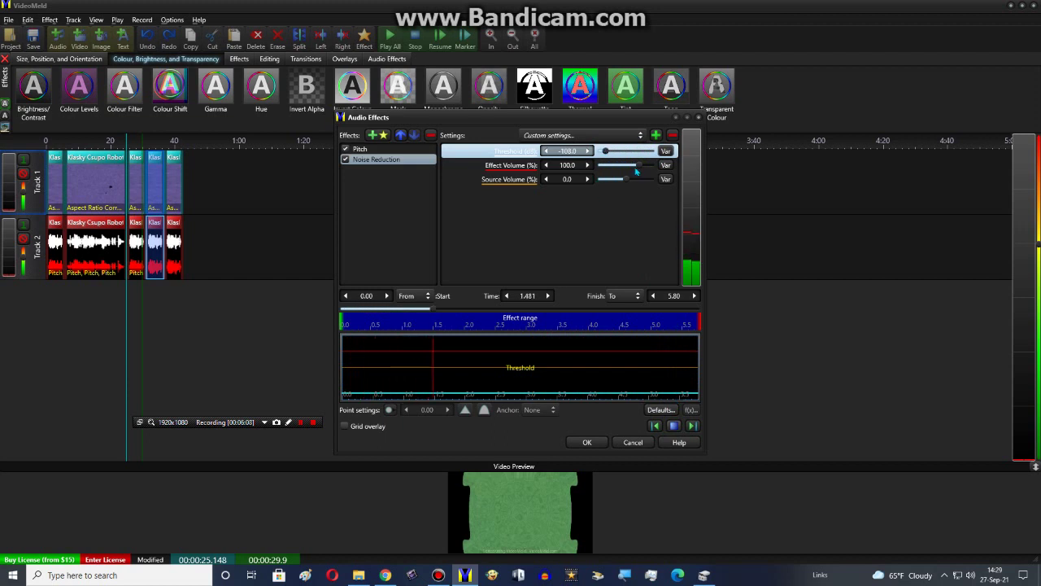
{"action": "left_click_drag", "start_coordinate": [636, 165], "coordinate": [651, 165]}
{"action": "left_click_drag", "start_coordinate": [626, 179], "coordinate": [651, 179]}
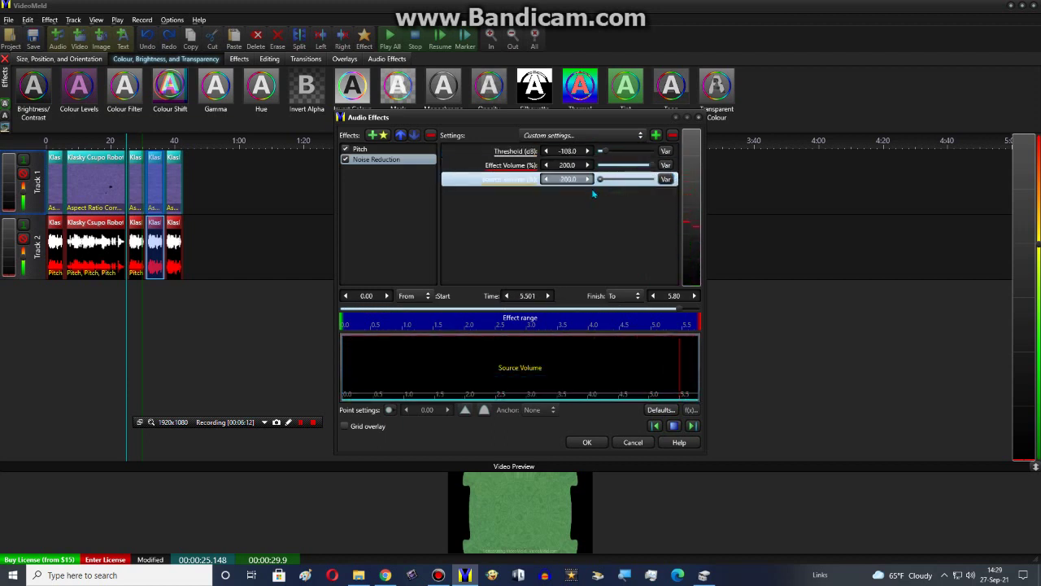
{"action": "left_click", "coordinate": [611, 179]}
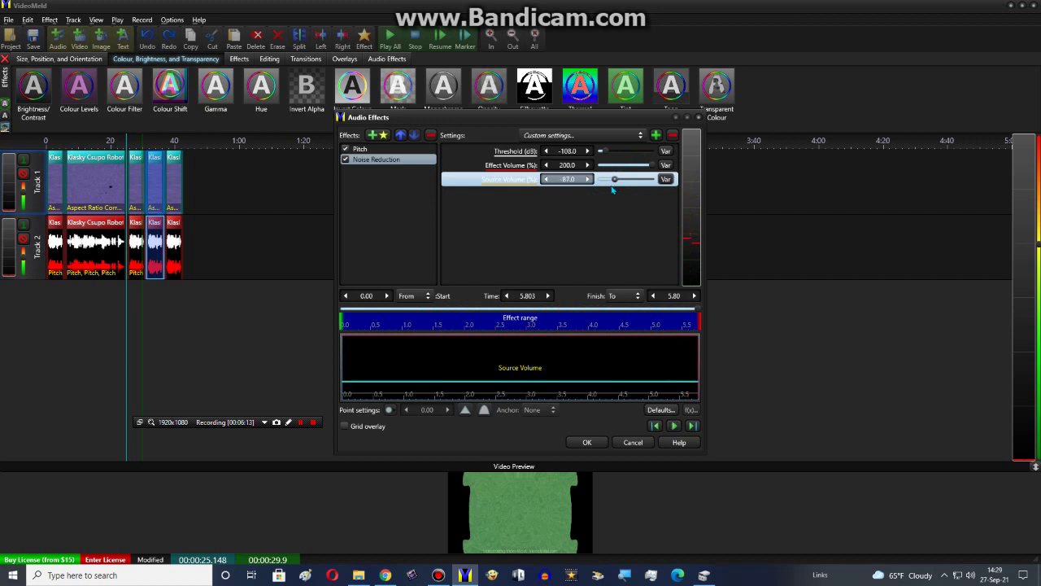
{"action": "left_click", "coordinate": [675, 424]}
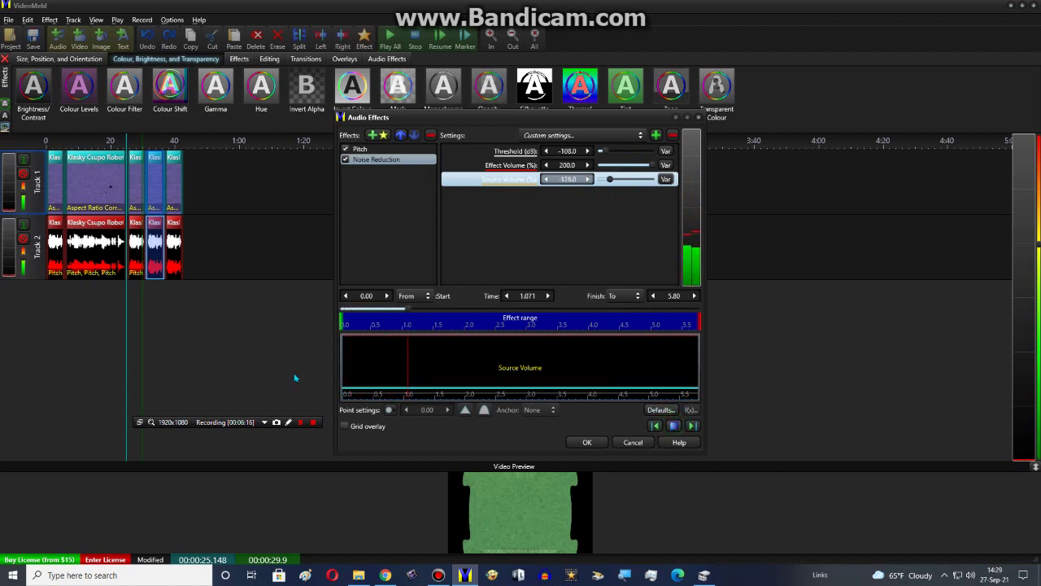
Use the preset "Pitch -8" at 0.630 for the fourth clip's Pitch effect, recheck Noise Reduction, and apply both
{"action": "left_click", "coordinate": [378, 149]}
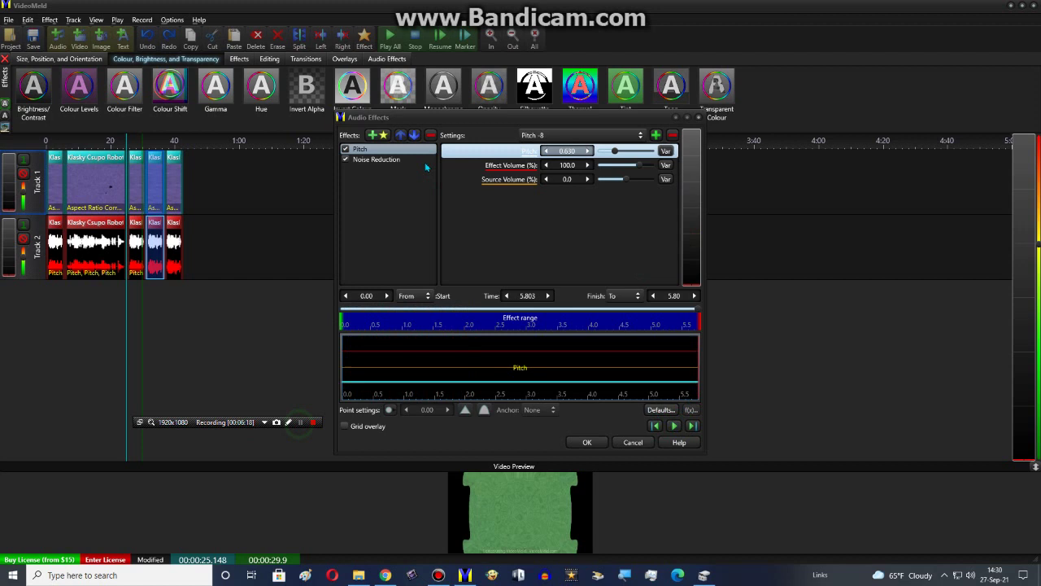
{"action": "left_click", "coordinate": [380, 160]}
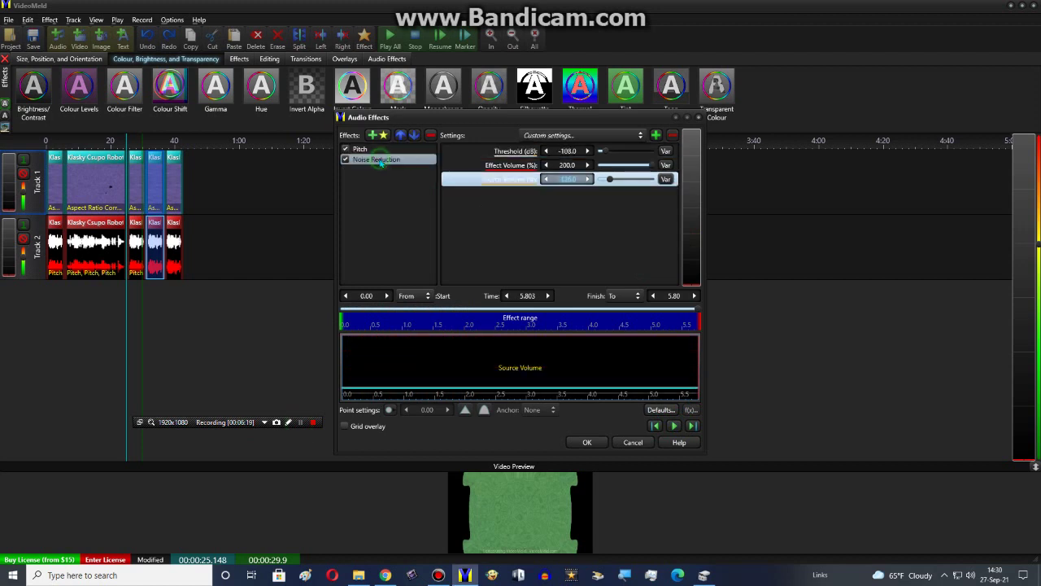
{"action": "left_click", "coordinate": [589, 441]}
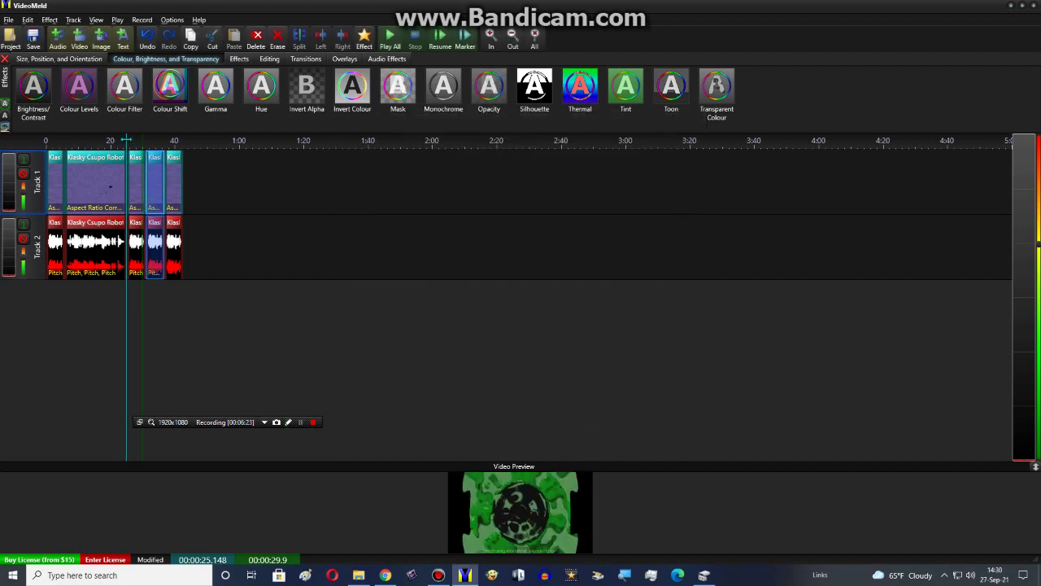
Move the playback marker to 00:00:32.492, add a Kaleidoscope effect to the fourth Track 1 clip, and open its video effects
{"action": "left_click_drag", "start_coordinate": [127, 137], "coordinate": [151, 132]}
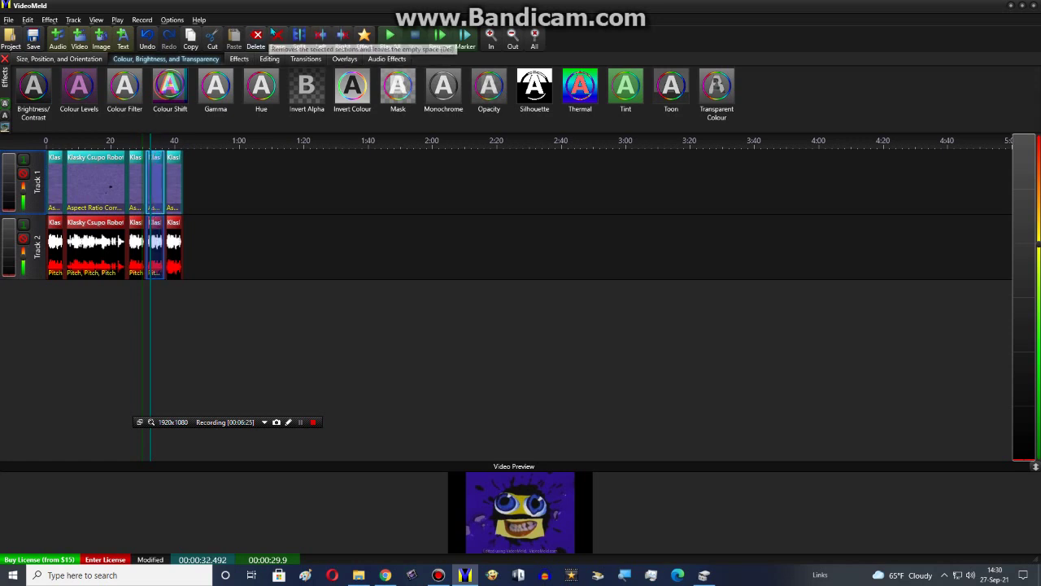
{"action": "left_click", "coordinate": [237, 58]}
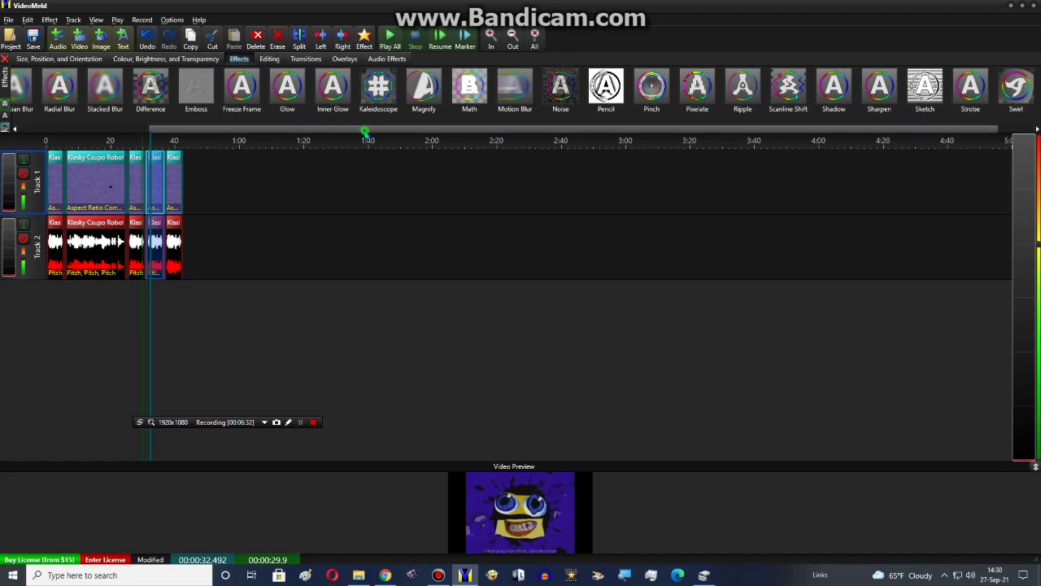
{"action": "scroll", "coordinate": [366, 129], "scroll_direction": "up", "scroll_amount": 1}
{"action": "left_click", "coordinate": [370, 59]}
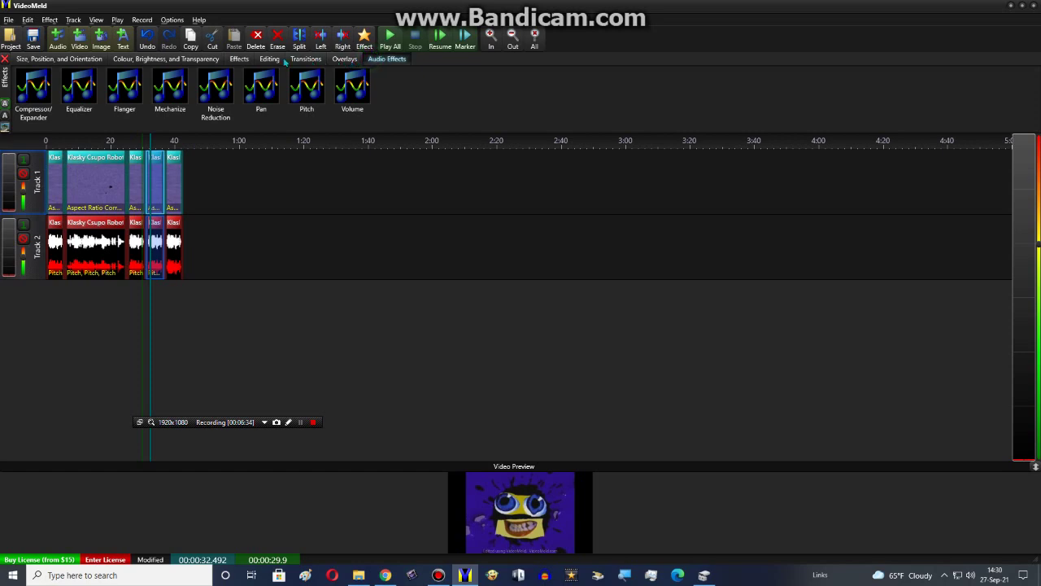
{"action": "left_click", "coordinate": [240, 60]}
{"action": "left_click_drag", "start_coordinate": [521, 88], "coordinate": [162, 172]}
{"action": "right_click", "coordinate": [163, 173]}
{"action": "left_click", "coordinate": [179, 190]}
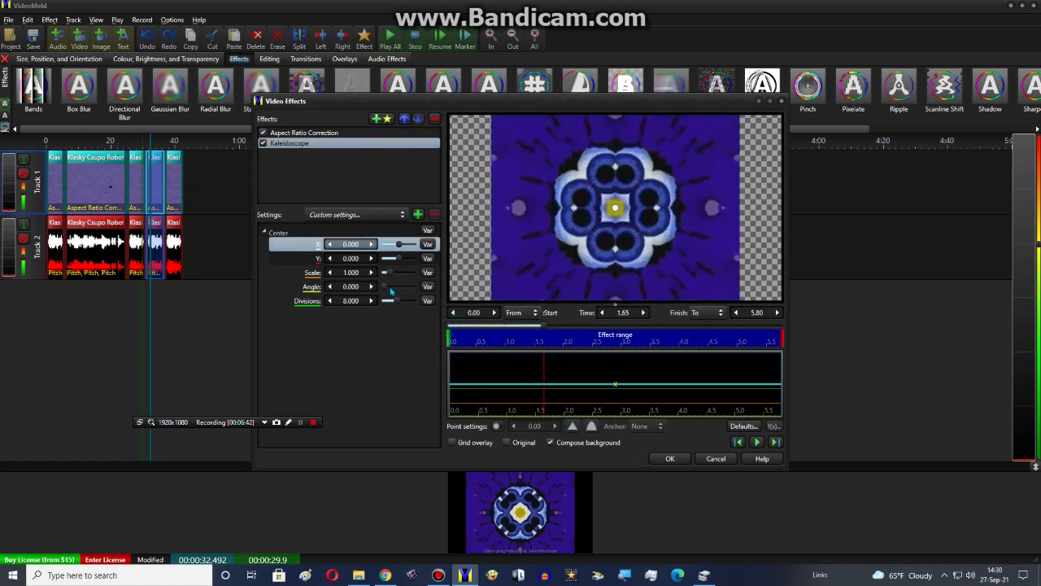
Set the Kaleidoscope's divisions to 2 and scale to 1, raise its angle until the face is upside down, and apply the effects
{"action": "left_click_drag", "start_coordinate": [390, 303], "coordinate": [379, 302]}
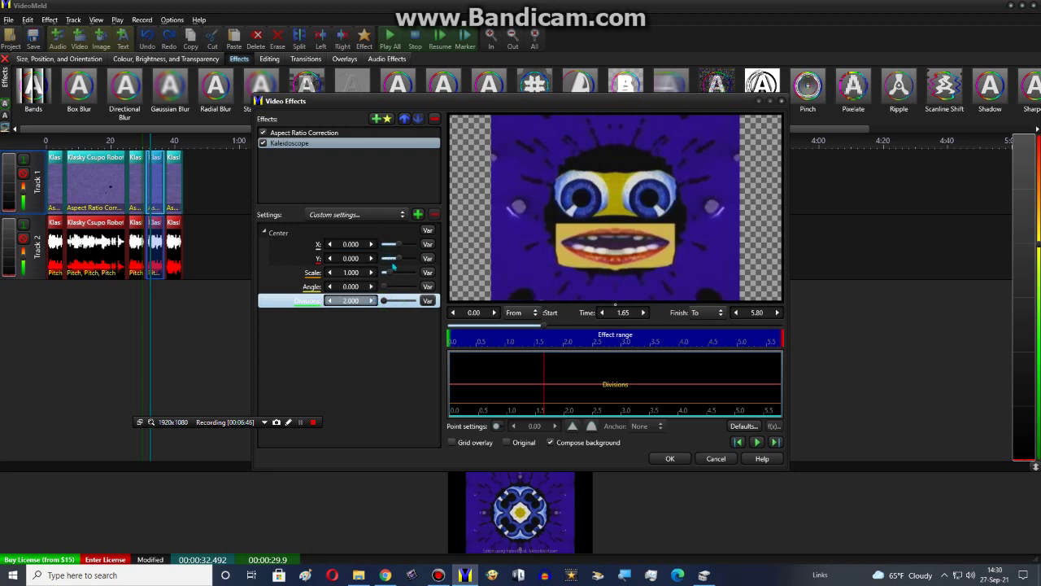
{"action": "left_click", "coordinate": [387, 274]}
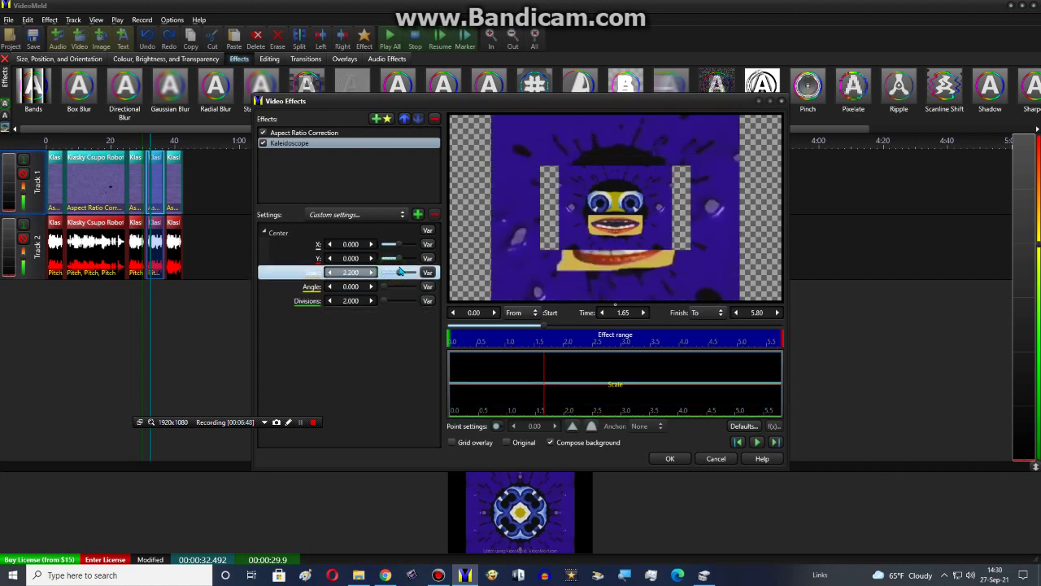
{"action": "left_click_drag", "start_coordinate": [387, 273], "coordinate": [383, 275]}
{"action": "left_click_drag", "start_coordinate": [388, 273], "coordinate": [401, 298]}
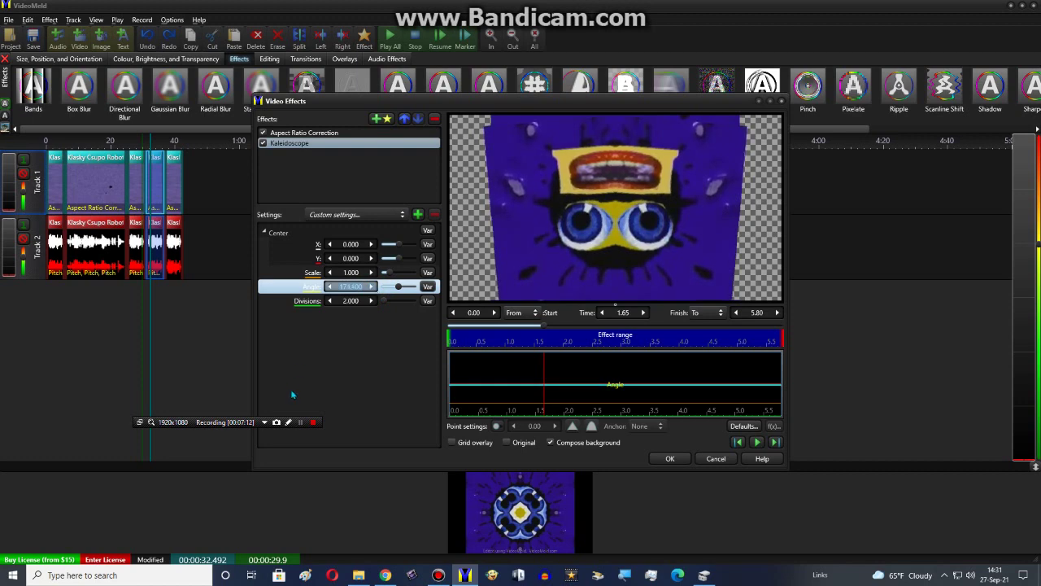
{"action": "key", "text": "Return"}
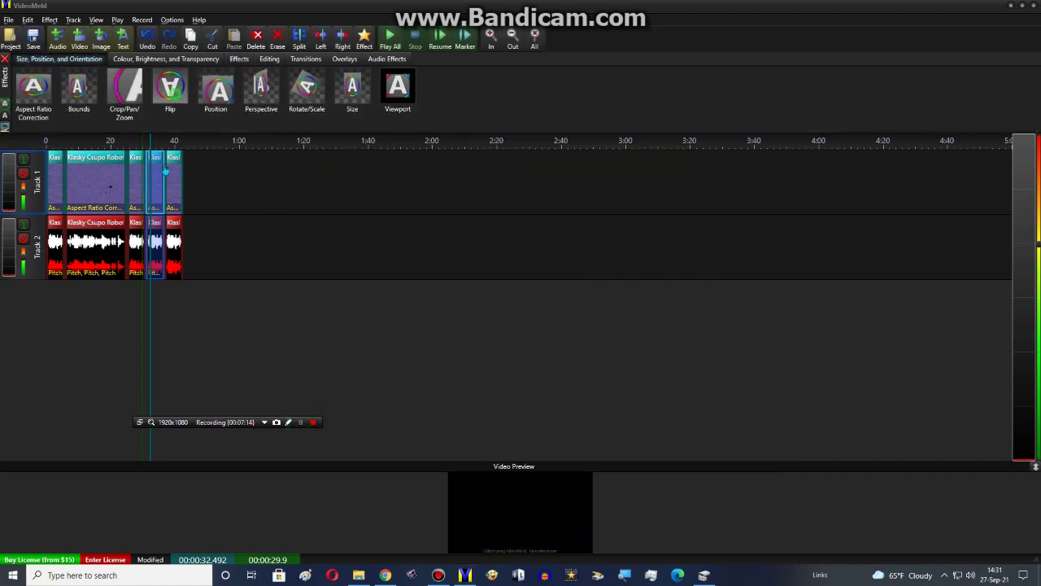
Add Flip and Swirl effects to the fourth Track 1 clip and open its video effects
{"action": "left_click", "coordinate": [240, 60]}
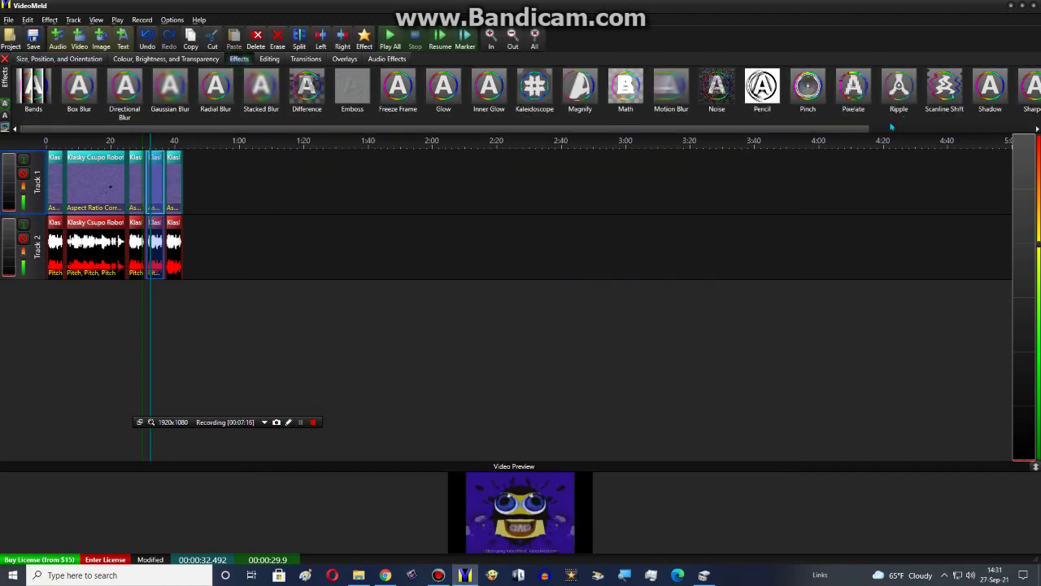
{"action": "scroll", "coordinate": [977, 100], "scroll_direction": "right", "scroll_amount": 3}
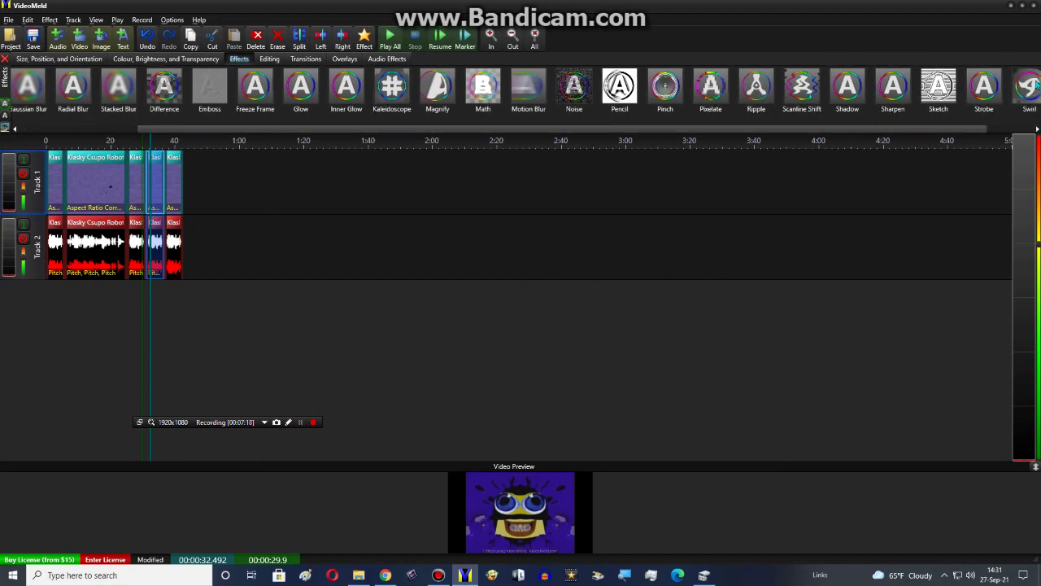
{"action": "left_click_drag", "start_coordinate": [1032, 84], "coordinate": [166, 183]}
{"action": "right_click", "coordinate": [162, 183]}
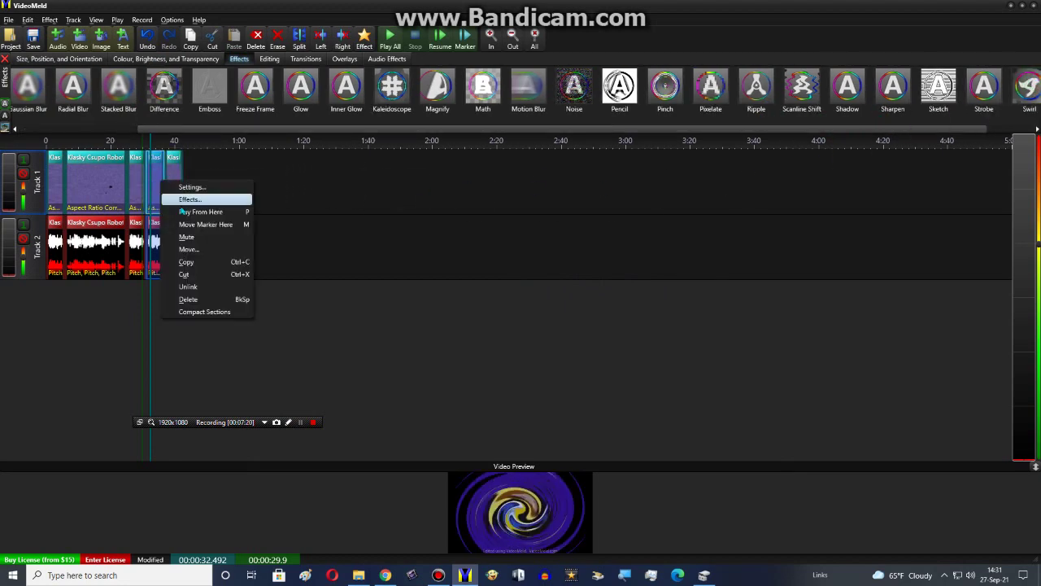
{"action": "left_click", "coordinate": [190, 199]}
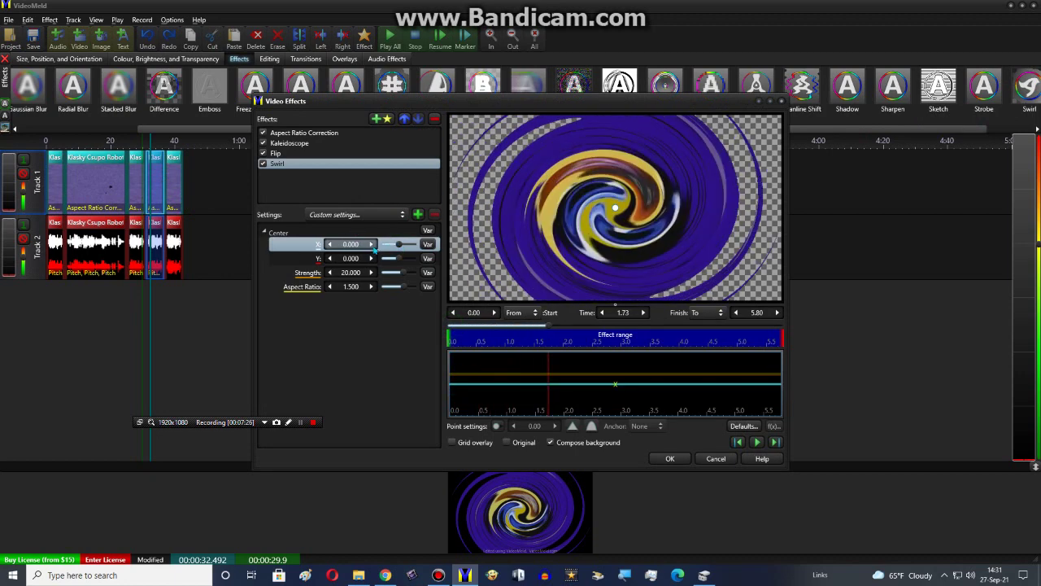
Try Swirl strengths such as 5.4 and -5.4 with aspect ratios of 0.5 and 1
{"action": "left_click", "coordinate": [400, 273]}
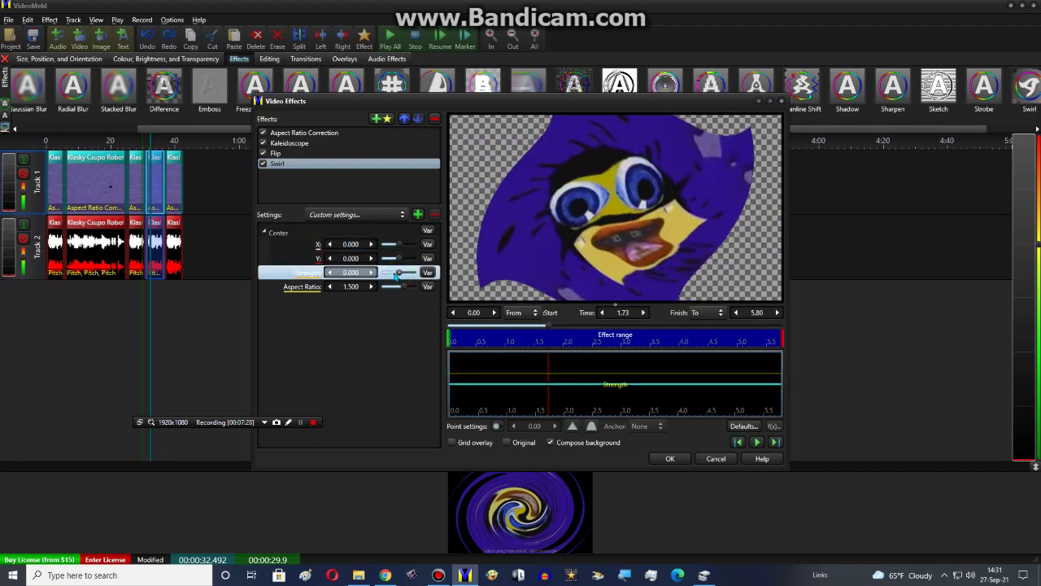
{"action": "left_click_drag", "start_coordinate": [402, 276], "coordinate": [398, 279]}
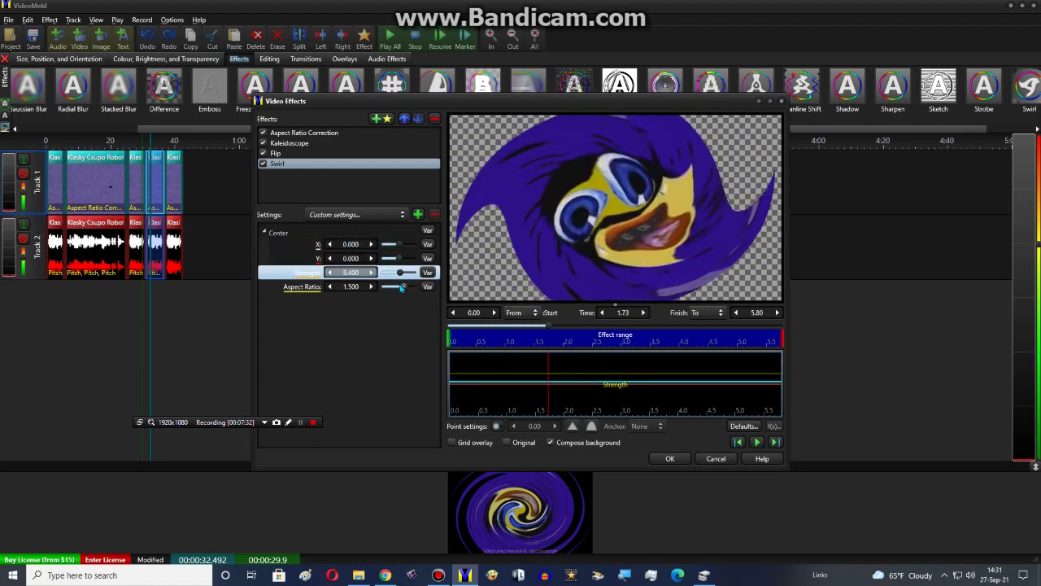
{"action": "left_click", "coordinate": [401, 288]}
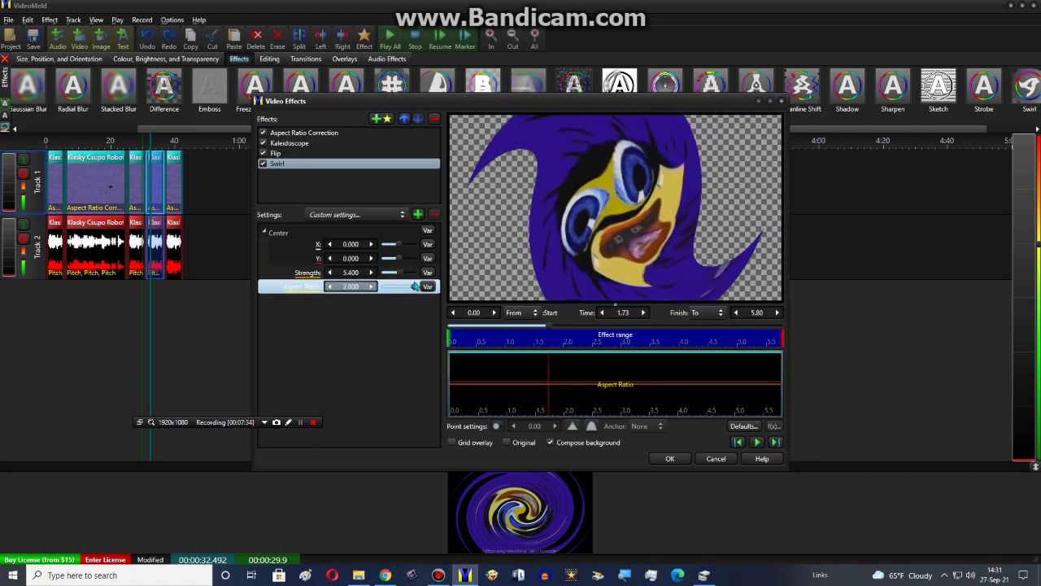
{"action": "mouse_move", "coordinate": [398, 296]}
{"action": "left_mouse_down"}
{"action": "mouse_move", "coordinate": [409, 290]}
{"action": "mouse_move", "coordinate": [391, 296]}
{"action": "left_mouse_up"}
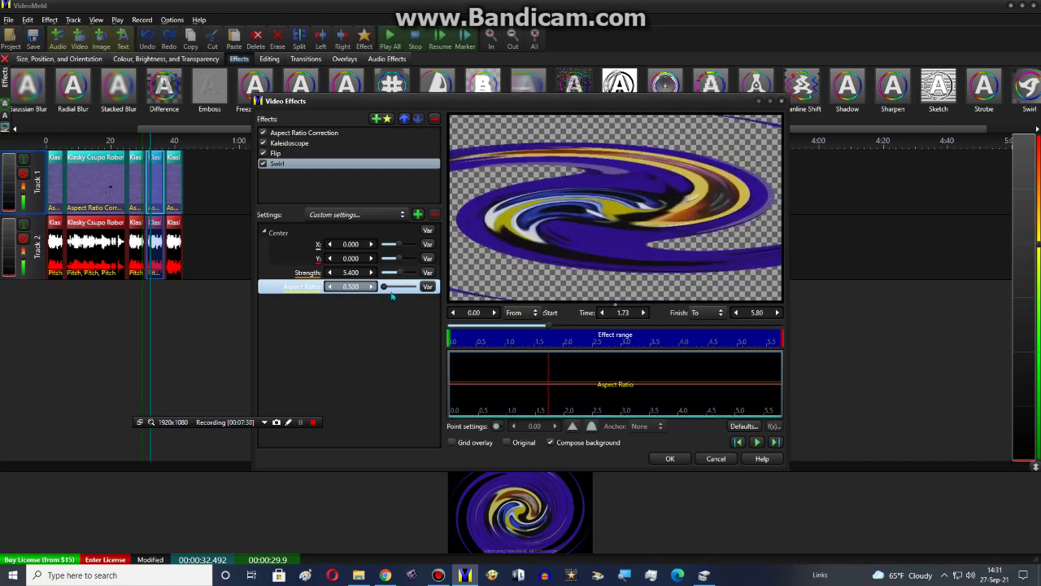
{"action": "left_click", "coordinate": [402, 275]}
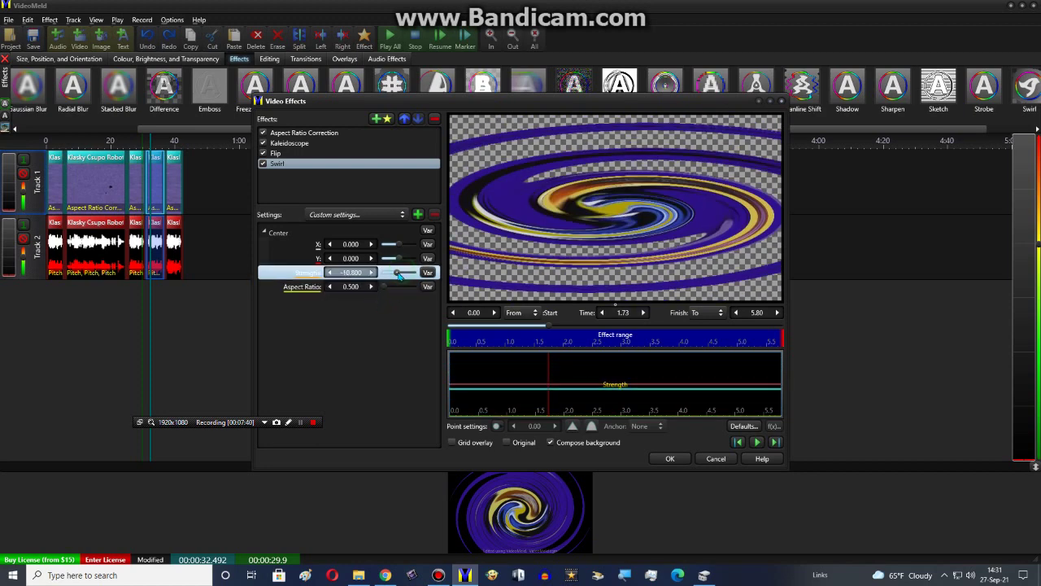
{"action": "left_click_drag", "start_coordinate": [399, 275], "coordinate": [394, 287]}
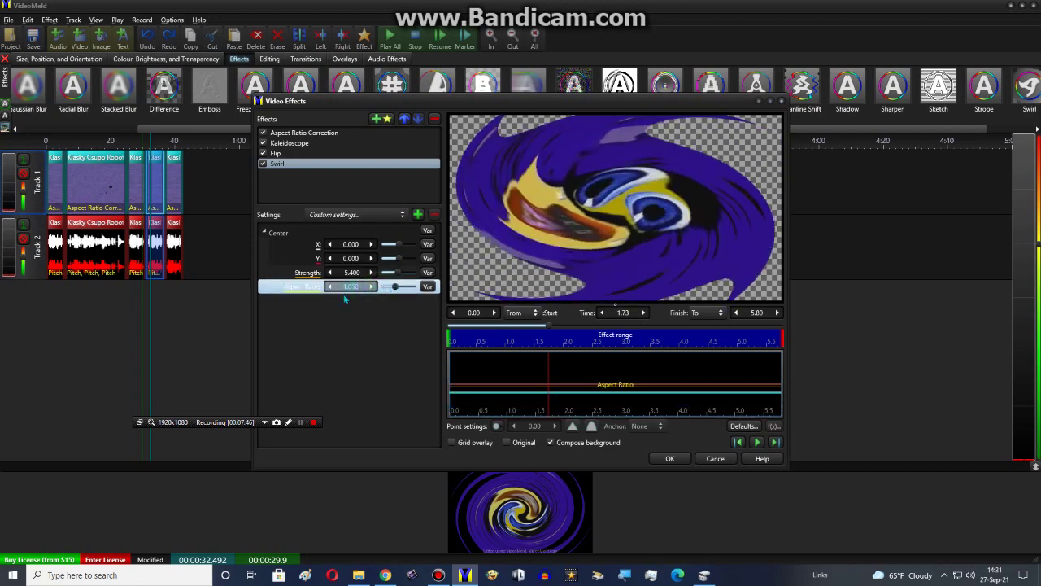
{"action": "left_click_drag", "start_coordinate": [395, 287], "coordinate": [399, 273]}
{"action": "left_click", "coordinate": [395, 273]}
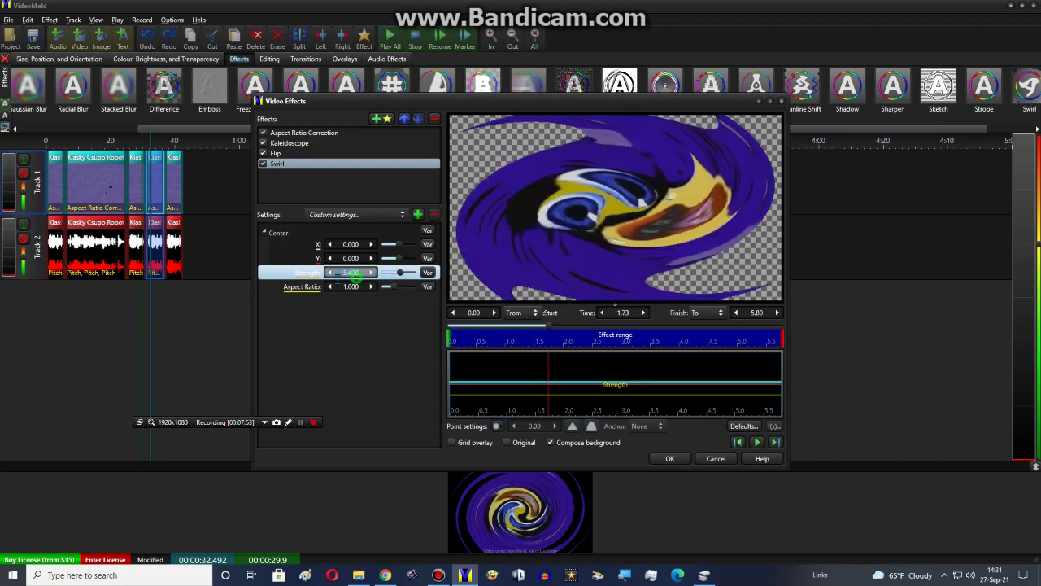
Make the Swirl strength vary over time, from 3 at the start to 1 at 5.80 seconds
{"action": "type", "text": "3"}
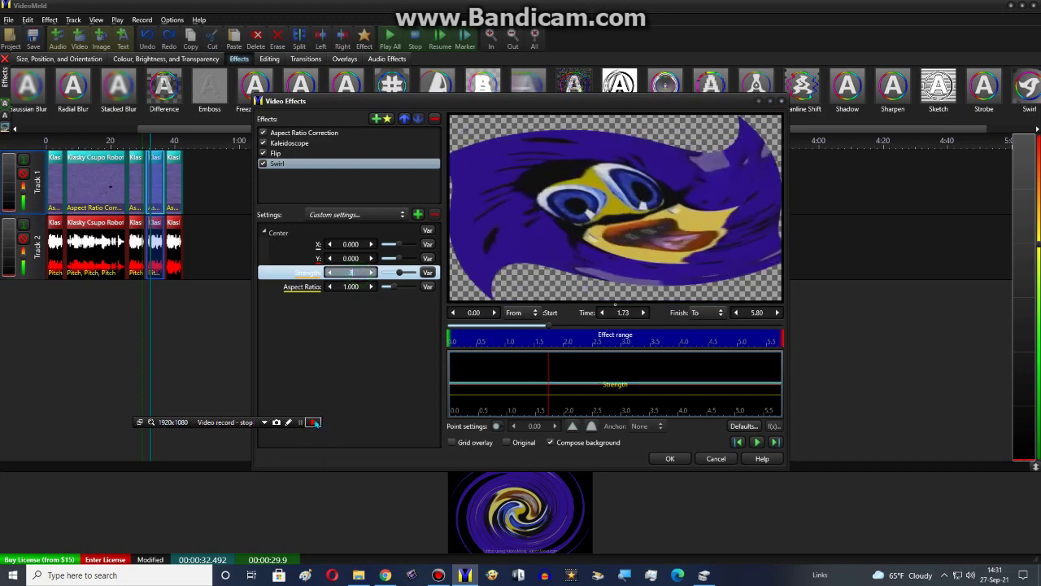
{"action": "left_click", "coordinate": [300, 422]}
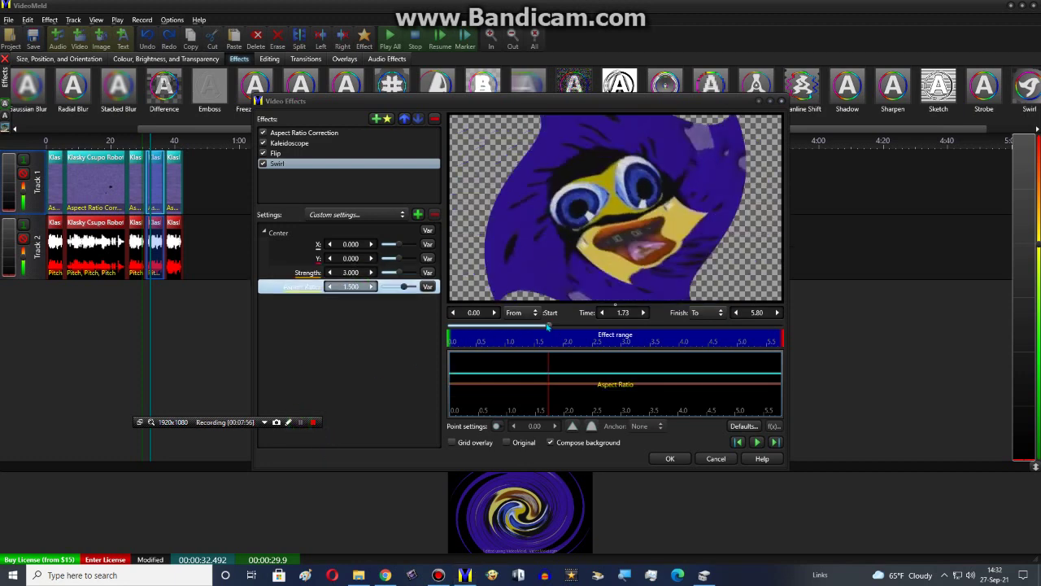
{"action": "left_click", "coordinate": [428, 272]}
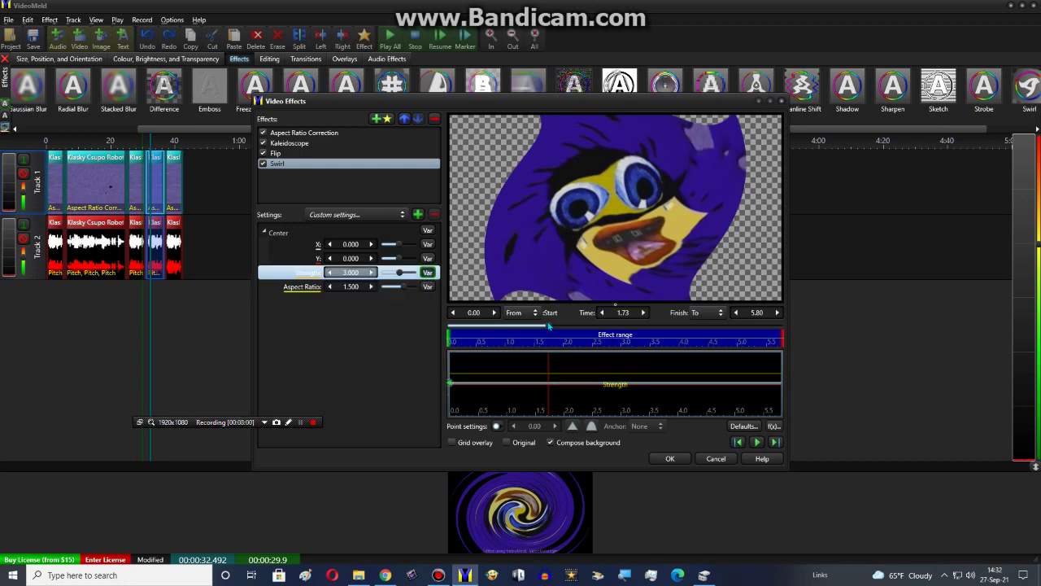
{"action": "left_click_drag", "start_coordinate": [548, 328], "coordinate": [802, 331]}
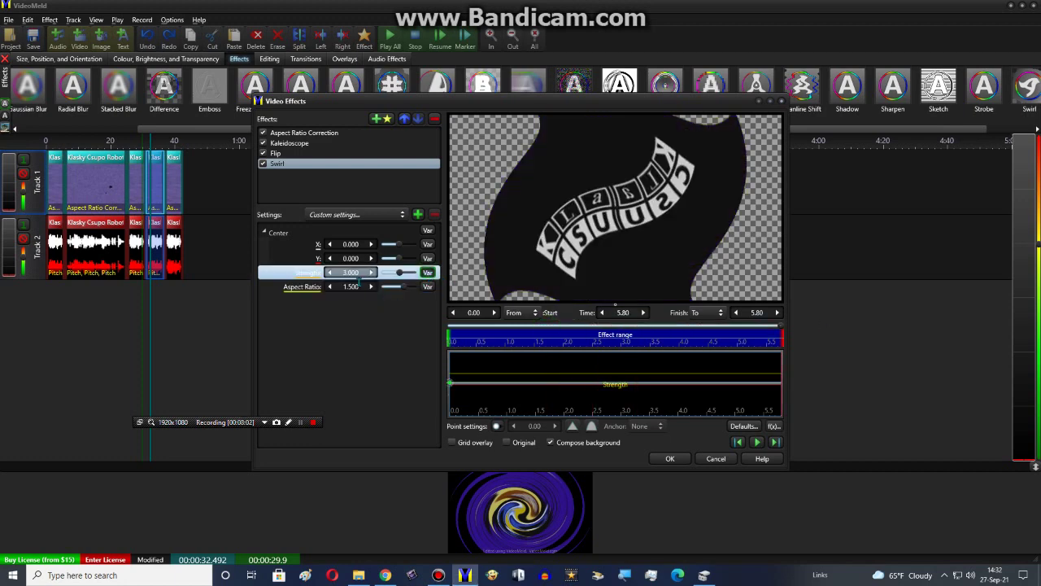
{"action": "type", "text": "1"}
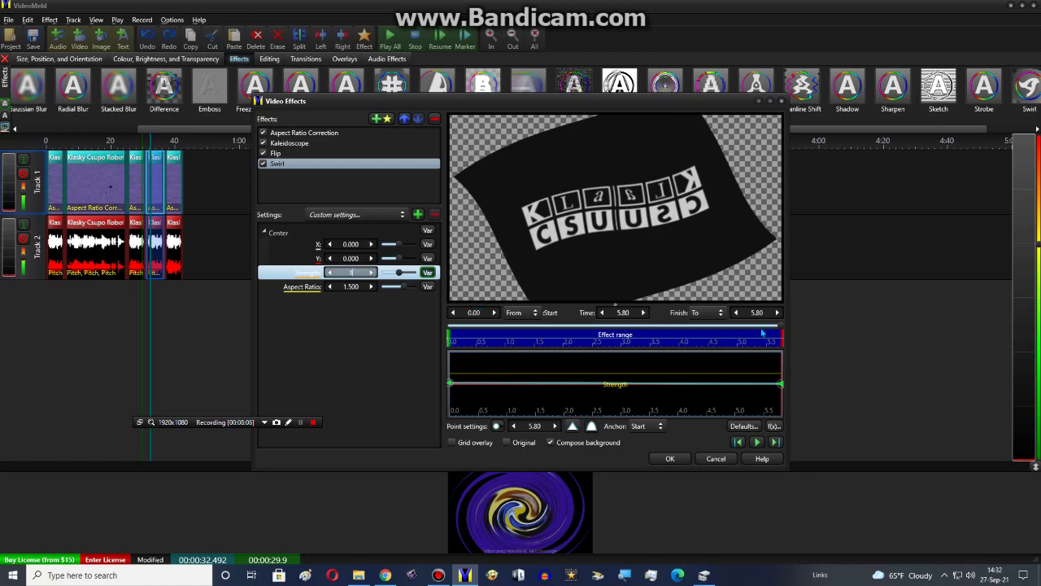
Set the Swirl's aspect ratio to 2 and apply the fourth clip's video effects
{"action": "left_click_drag", "start_coordinate": [779, 327], "coordinate": [544, 326]}
{"action": "key", "text": "space"}
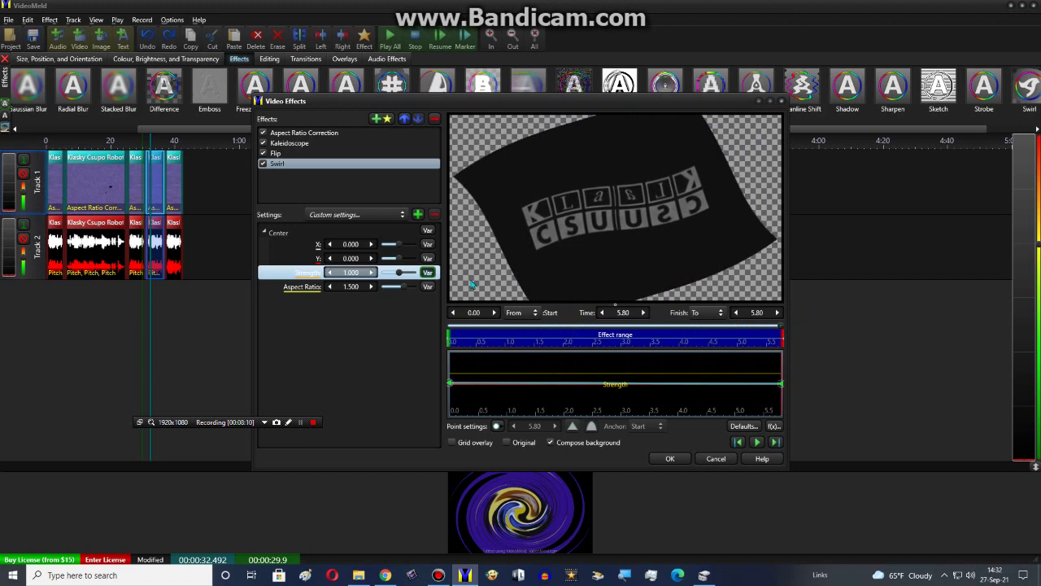
{"action": "left_click_drag", "start_coordinate": [403, 288], "coordinate": [416, 287]}
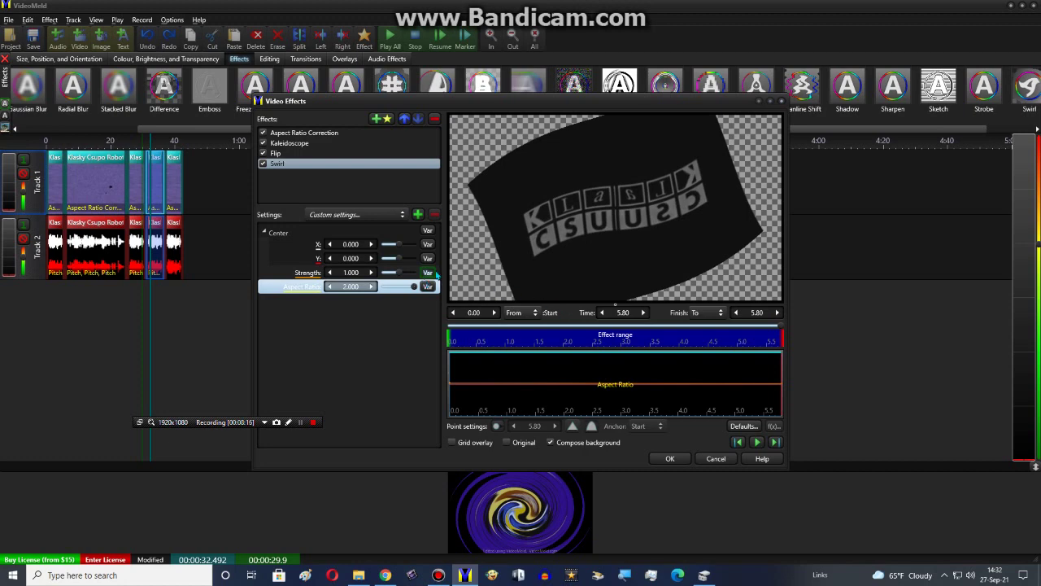
{"action": "left_click", "coordinate": [669, 459]}
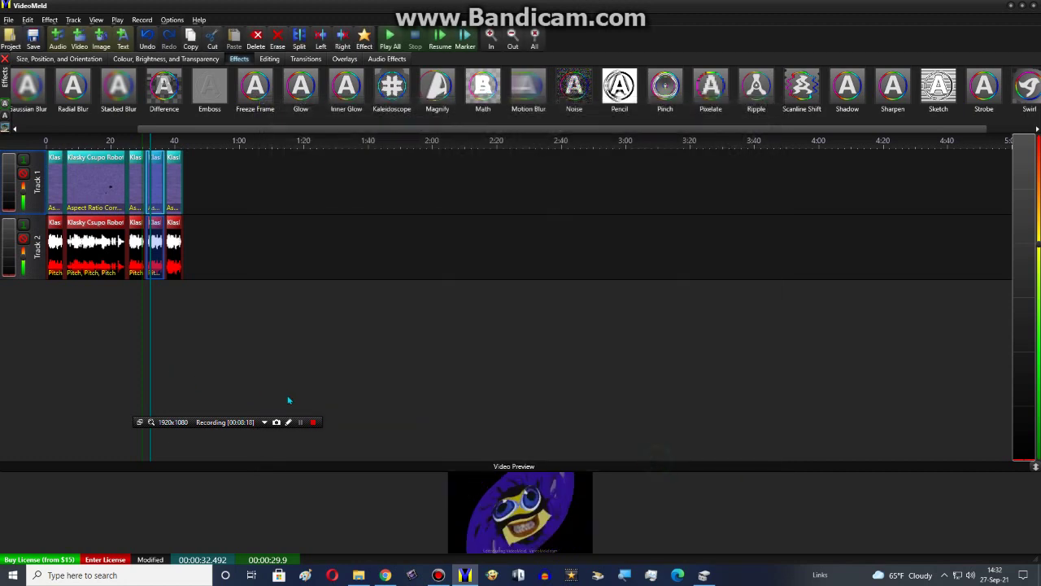
{"action": "left_click", "coordinate": [300, 422]}
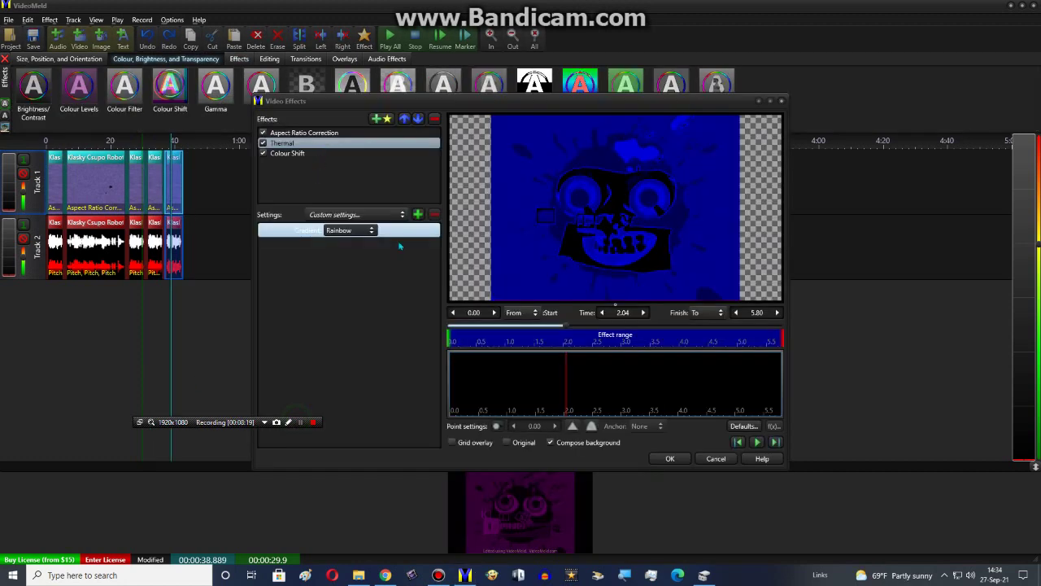
Try the Hot gradient for the fifth clip's Thermal effect, with Colour Shift moved ahead of Thermal
{"action": "left_click", "coordinate": [346, 231]}
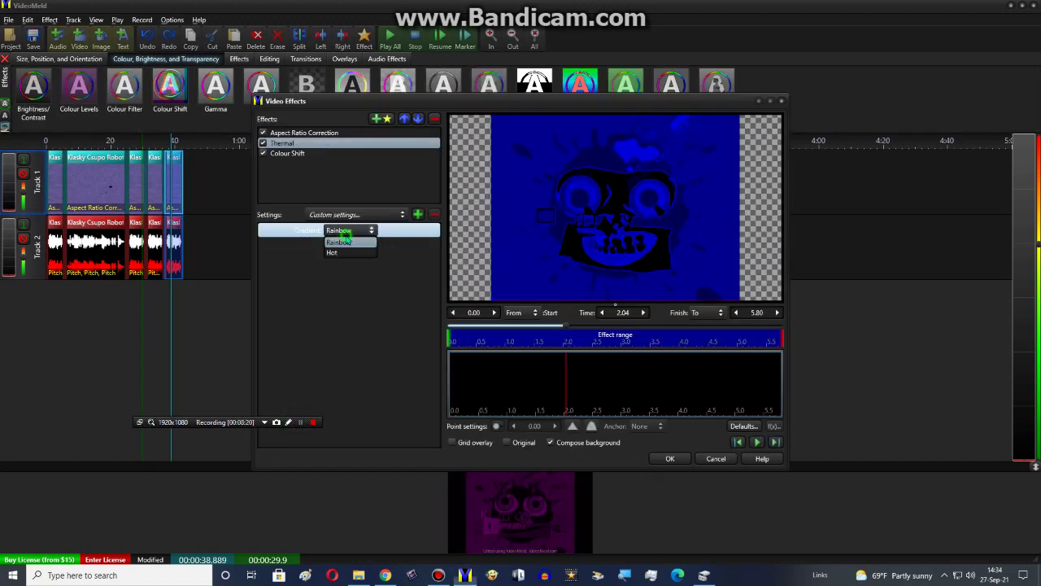
{"action": "left_click", "coordinate": [338, 258]}
{"action": "left_click", "coordinate": [262, 154]}
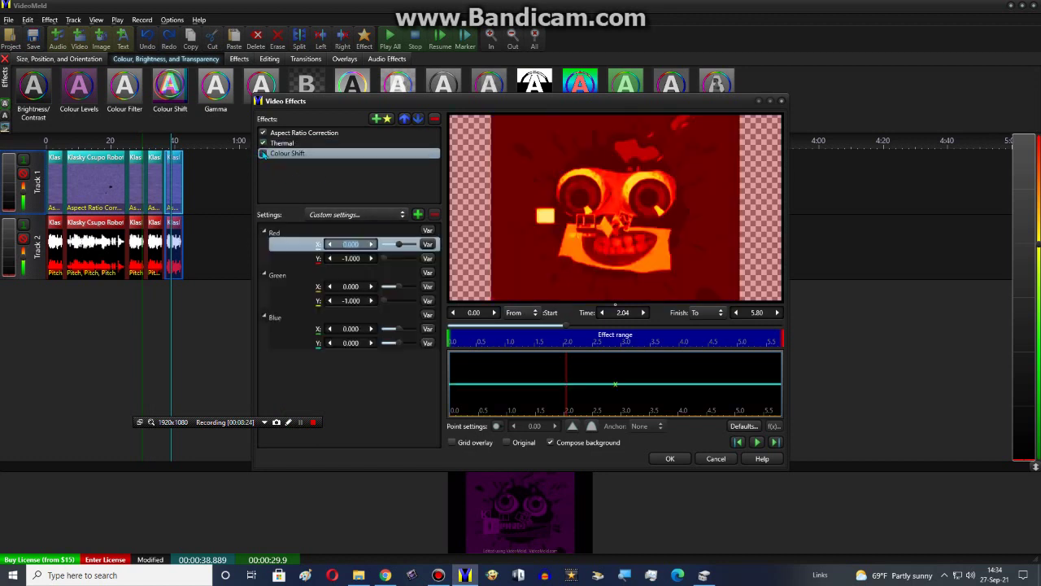
{"action": "left_click_drag", "start_coordinate": [263, 154], "coordinate": [294, 151]}
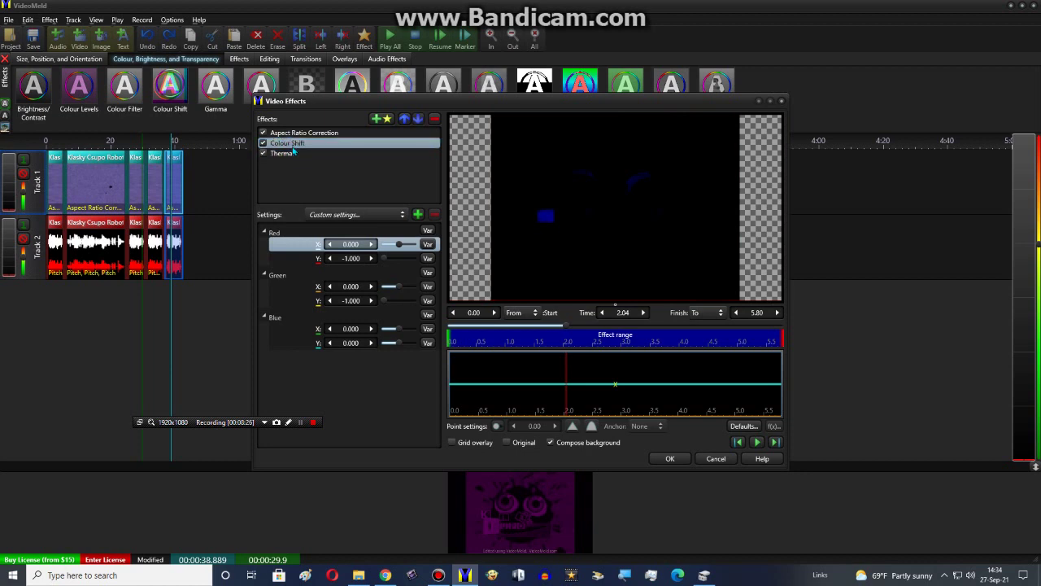
{"action": "left_click", "coordinate": [549, 328]}
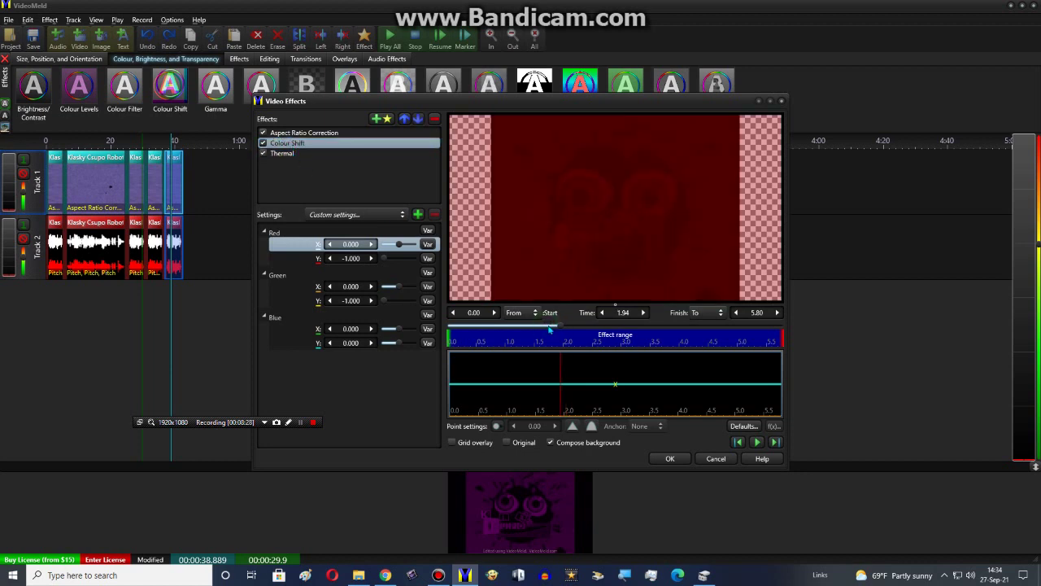
{"action": "left_click", "coordinate": [317, 154]}
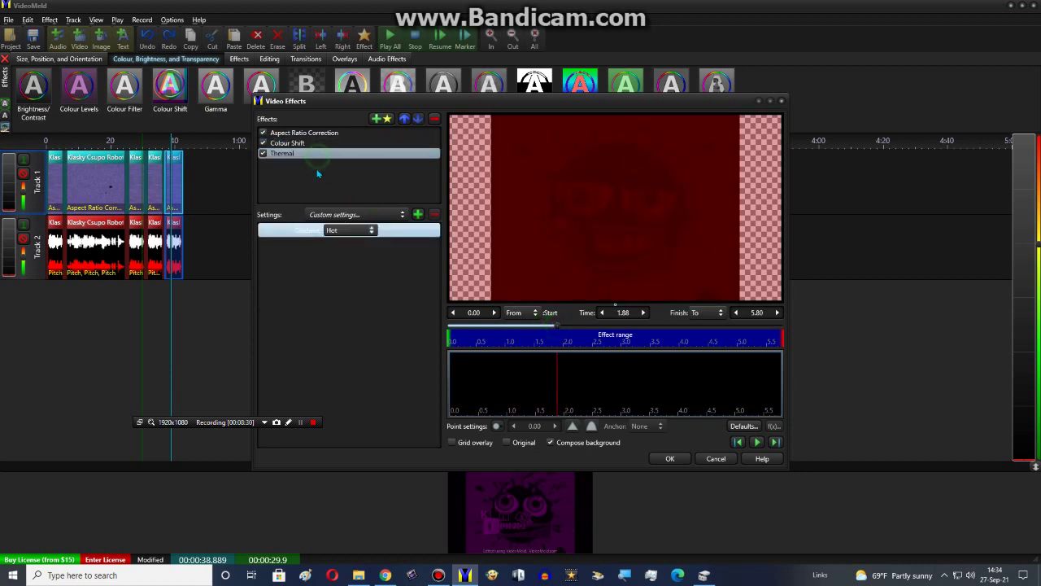
Set the Thermal gradient to Rainbow, move Thermal ahead of Colour Shift, and apply the video effects
{"action": "left_click", "coordinate": [369, 230]}
{"action": "left_click", "coordinate": [338, 242]}
{"action": "left_click_drag", "start_coordinate": [280, 154], "coordinate": [285, 143]}
{"action": "left_click", "coordinate": [491, 327]}
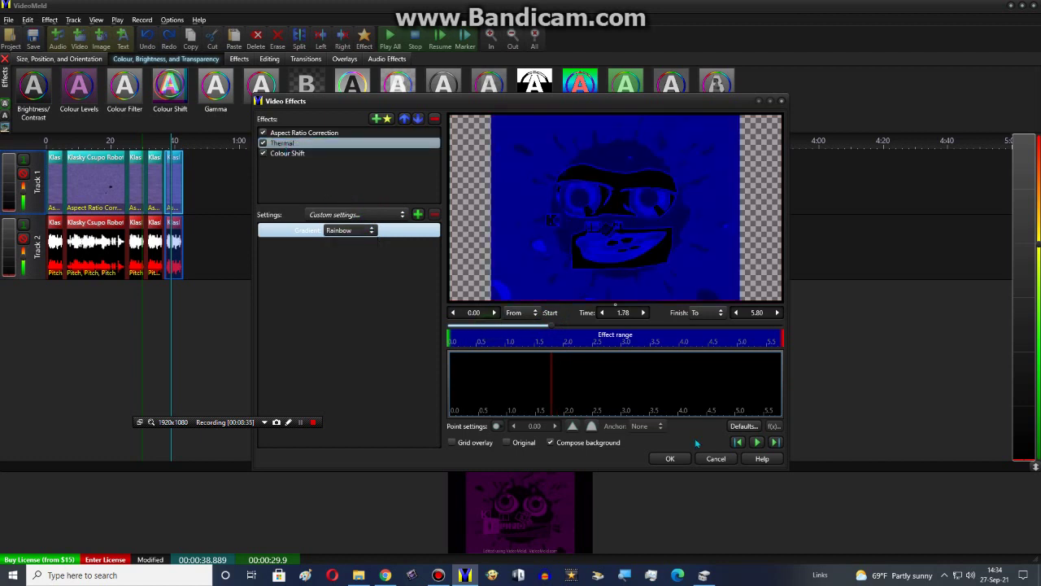
{"action": "left_click", "coordinate": [669, 459]}
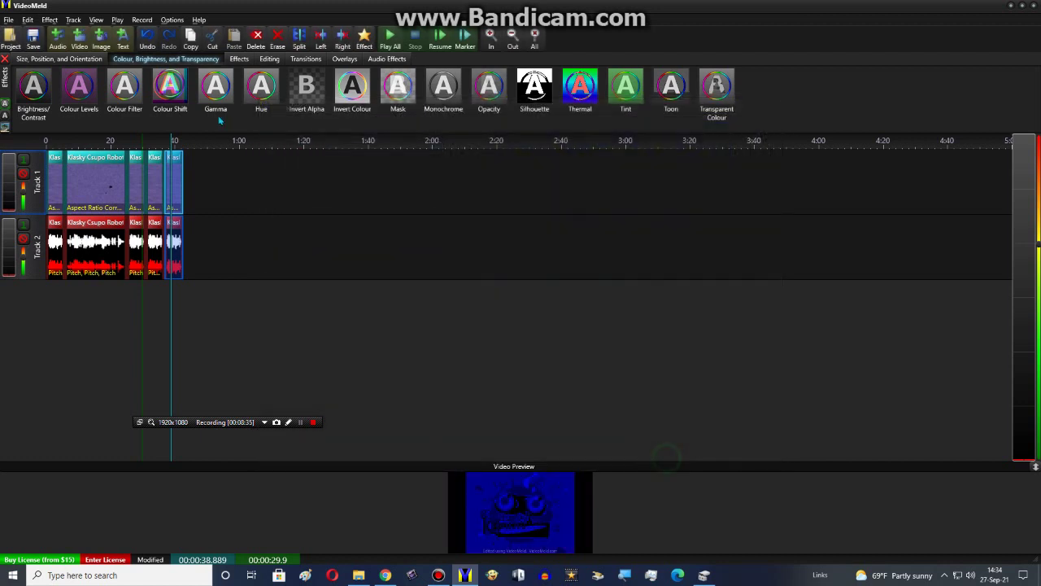
Open the fifth Track 2 clip's audio effects and add a Pitch effect
{"action": "right_click", "coordinate": [184, 263]}
{"action": "left_click", "coordinate": [216, 284]}
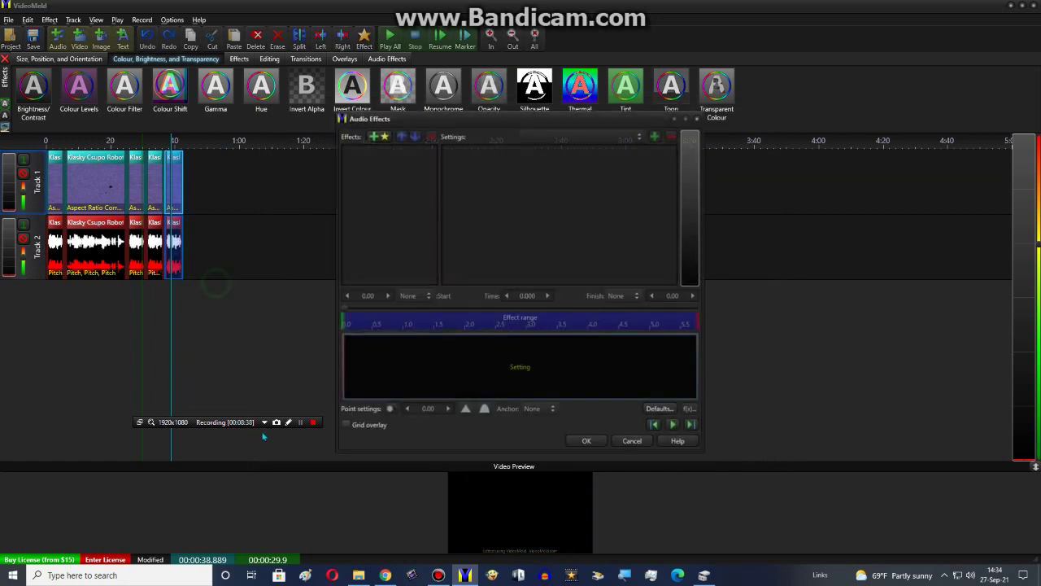
{"action": "left_click", "coordinate": [300, 423]}
Lower the fifth Track 2 clip's Pitch setting to 0.920, previewing the sound while adjusting it
{"action": "left_click", "coordinate": [691, 426]}
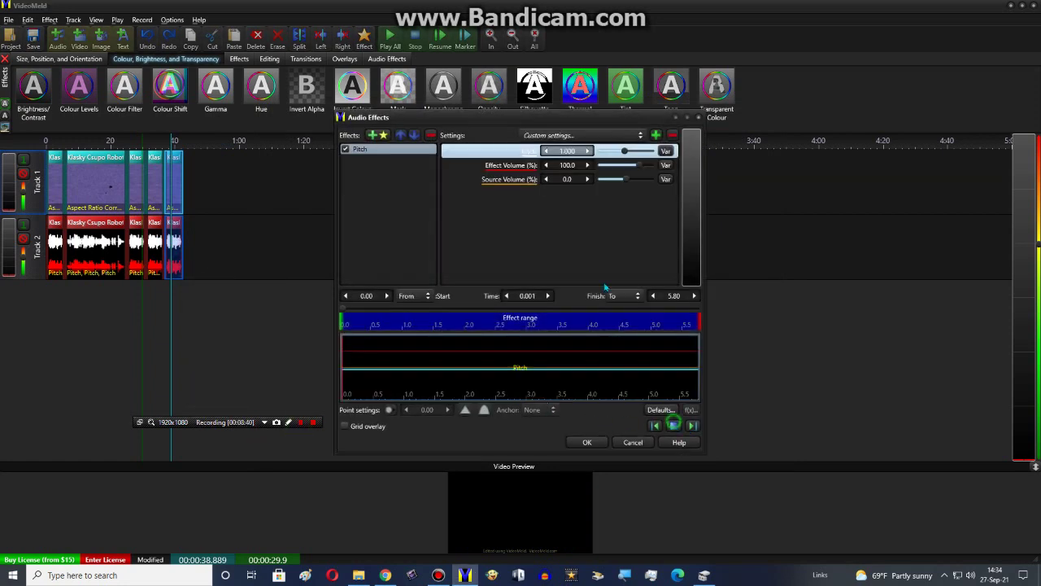
{"action": "left_click", "coordinate": [546, 151]}
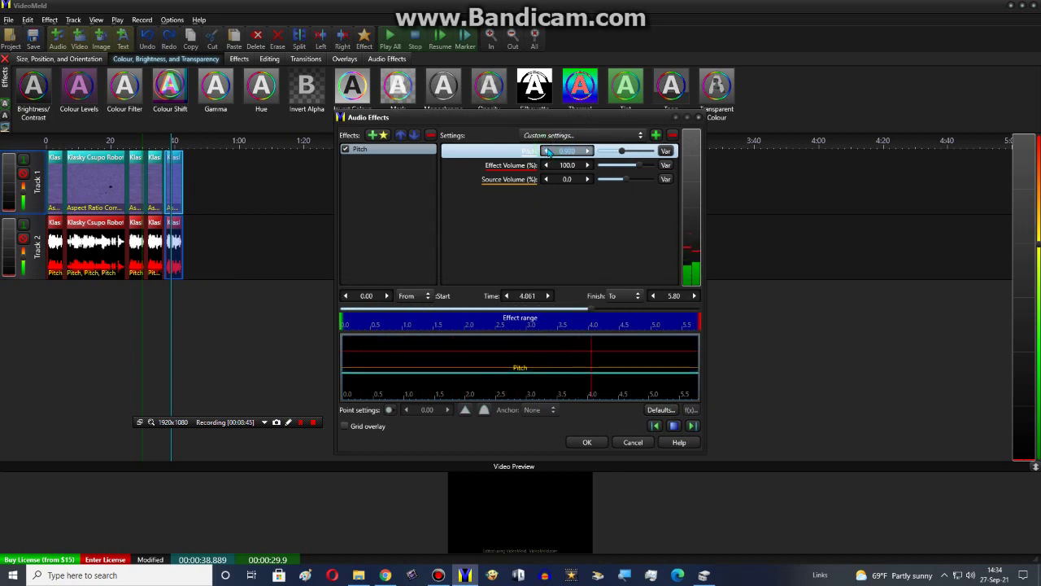
{"action": "left_click", "coordinate": [586, 151]}
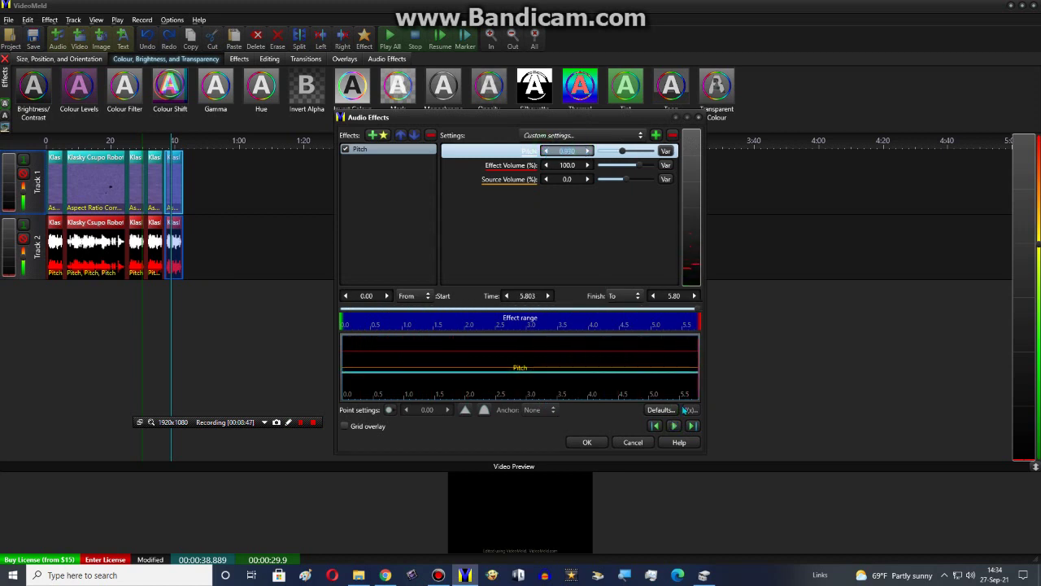
{"action": "left_click", "coordinate": [675, 425]}
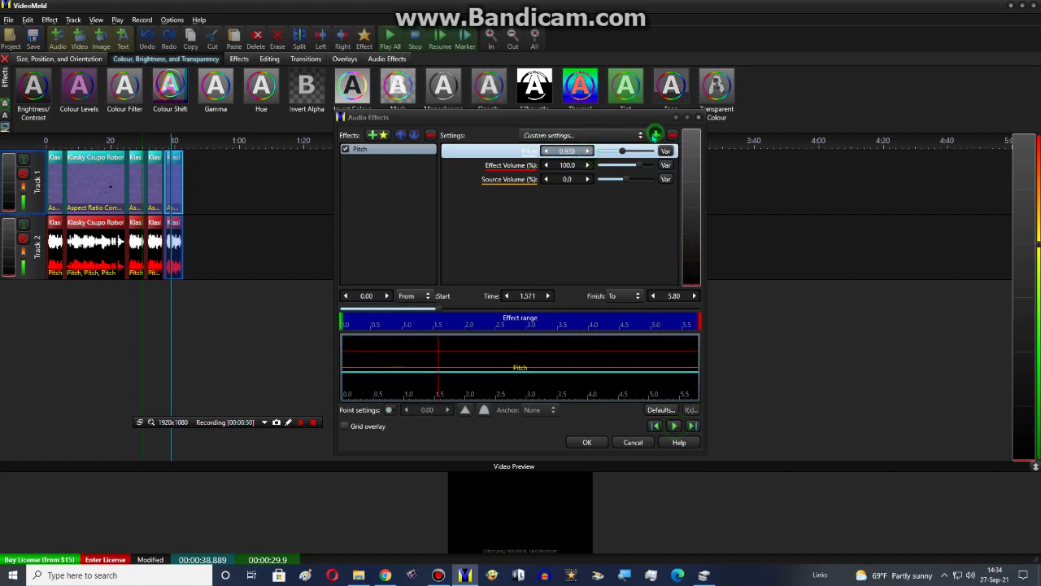
Save the pitch settings as a preset named "Pitch -1.5" and apply the clip's audio effects
{"action": "left_click", "coordinate": [655, 135]}
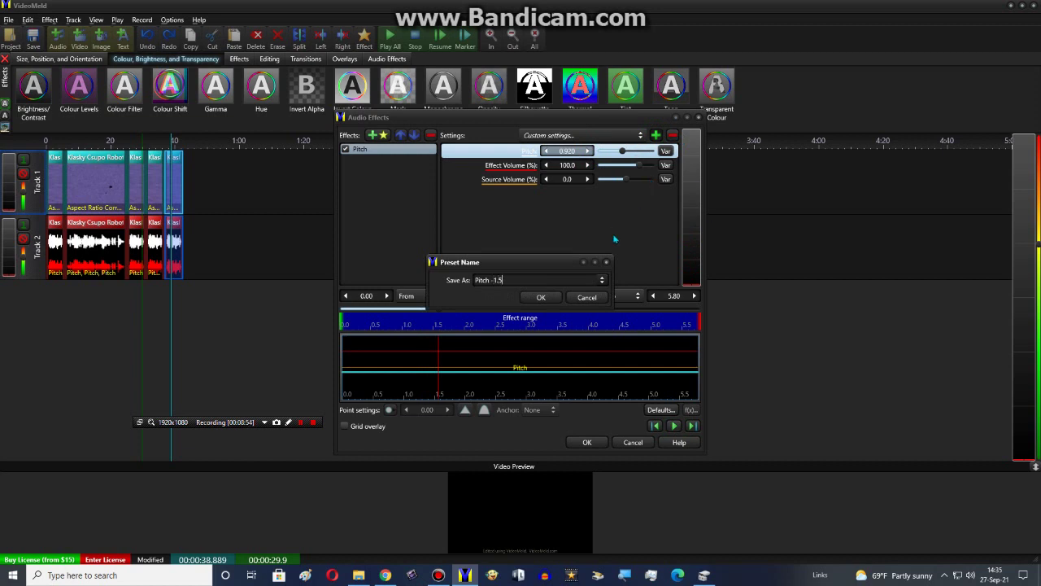
{"action": "left_click", "coordinate": [541, 297]}
{"action": "left_click", "coordinate": [569, 135]}
{"action": "left_click", "coordinate": [569, 155]}
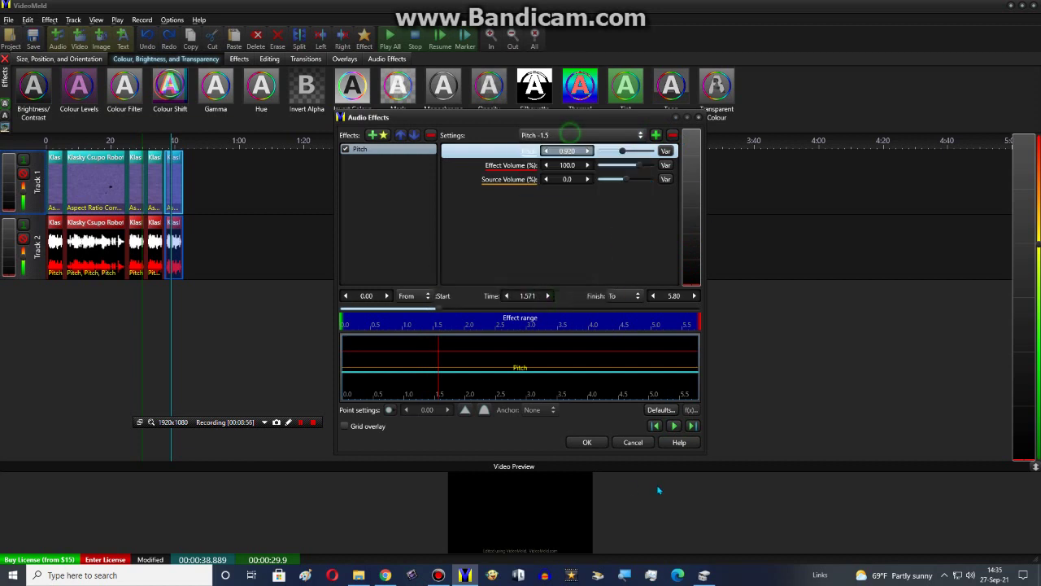
{"action": "left_click", "coordinate": [602, 444]}
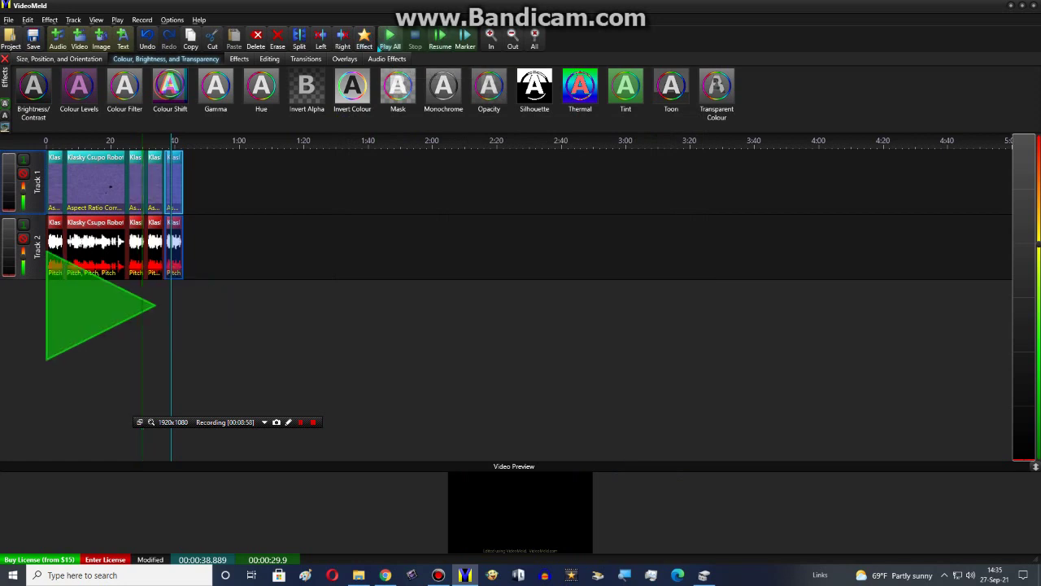
Play the whole project from the start and enlarge the video preview to 500% with Windows Magnifier
{"action": "left_click", "coordinate": [391, 37]}
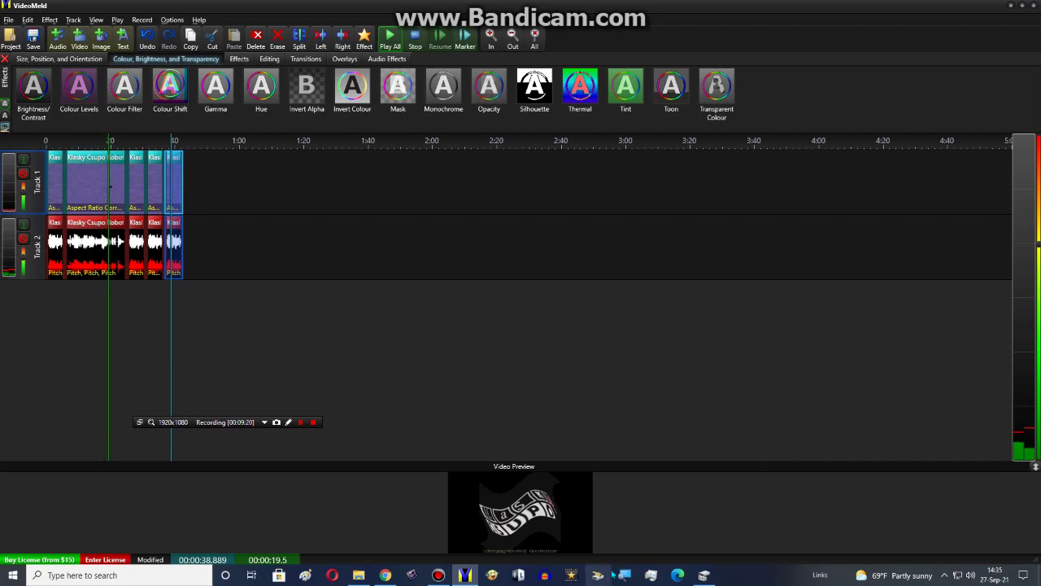
{"action": "key", "text": "super+plus"}
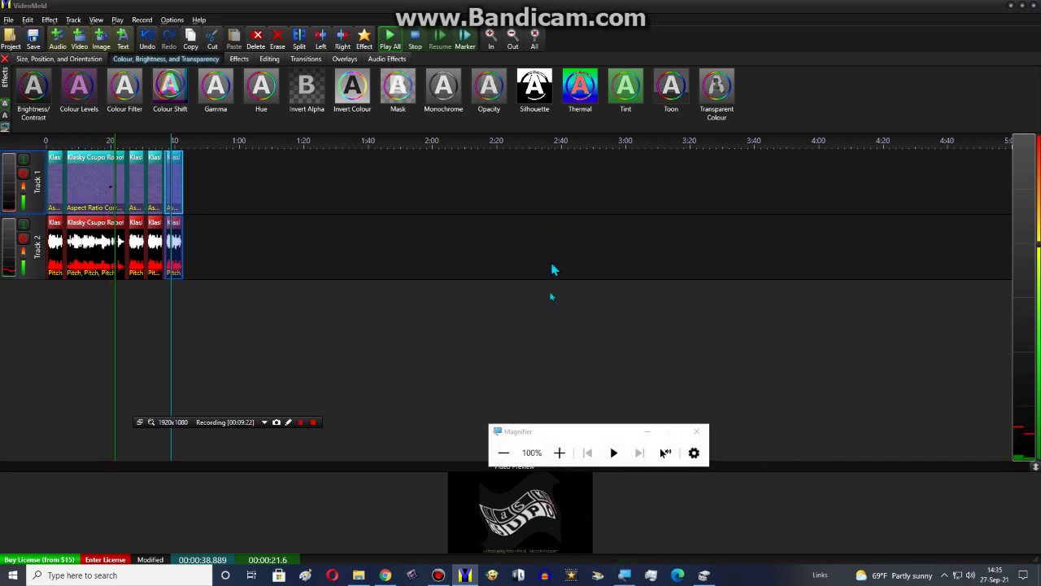
{"action": "left_click", "coordinate": [558, 454]}
{"action": "left_click", "coordinate": [558, 454]}
{"action": "left_click", "coordinate": [558, 454]}
{"action": "left_click", "coordinate": [558, 454]}
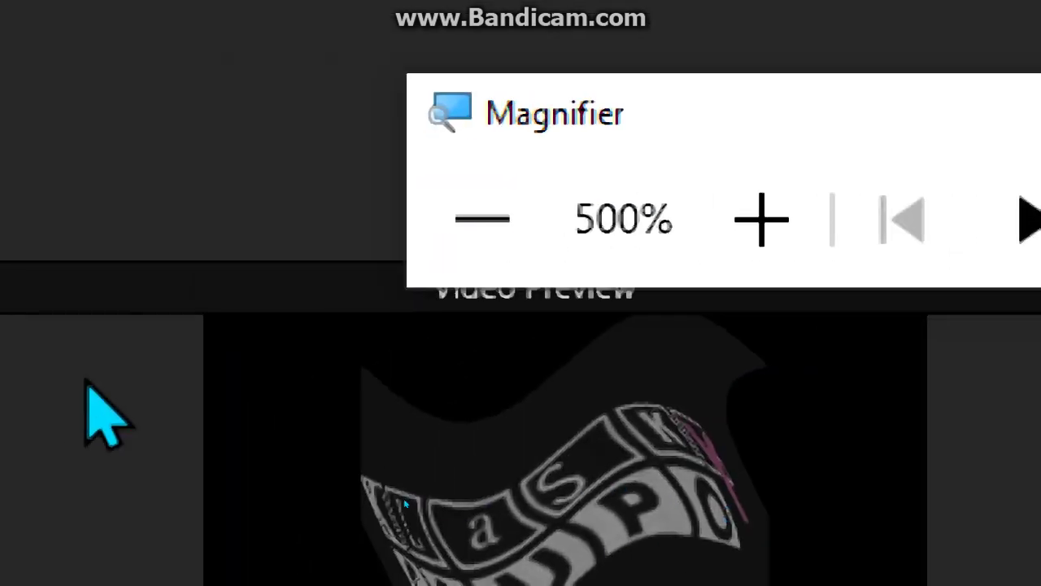